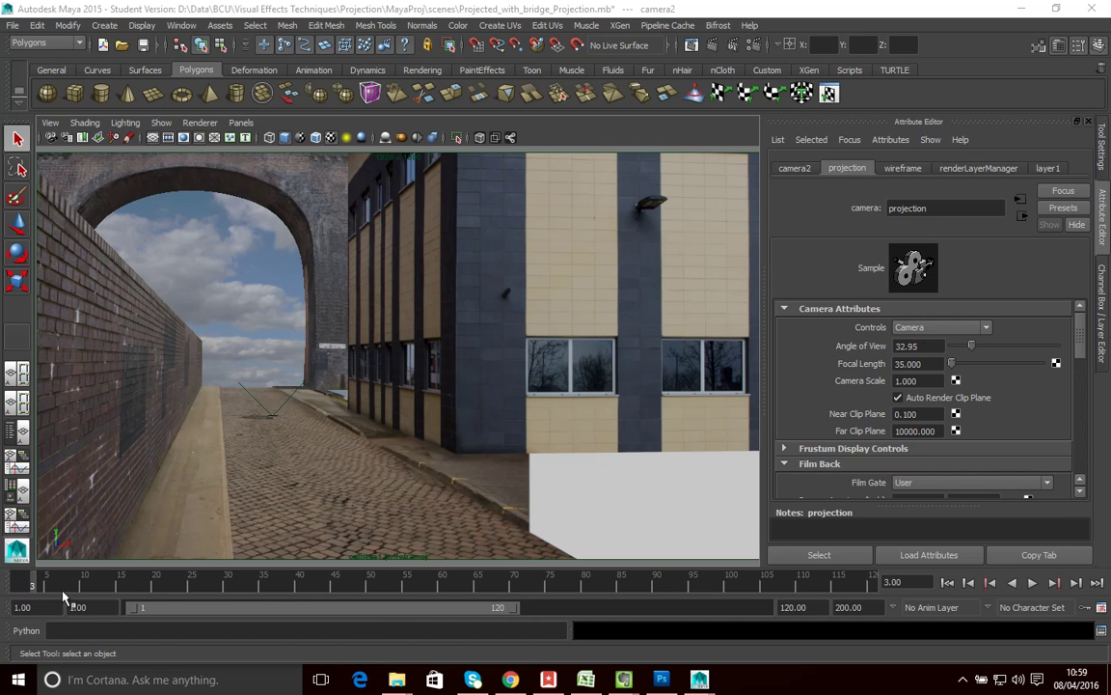
# Preview the camera move, stop at frame 1, and select the building mesh
pyautogui.hotkey('alt', 'v')
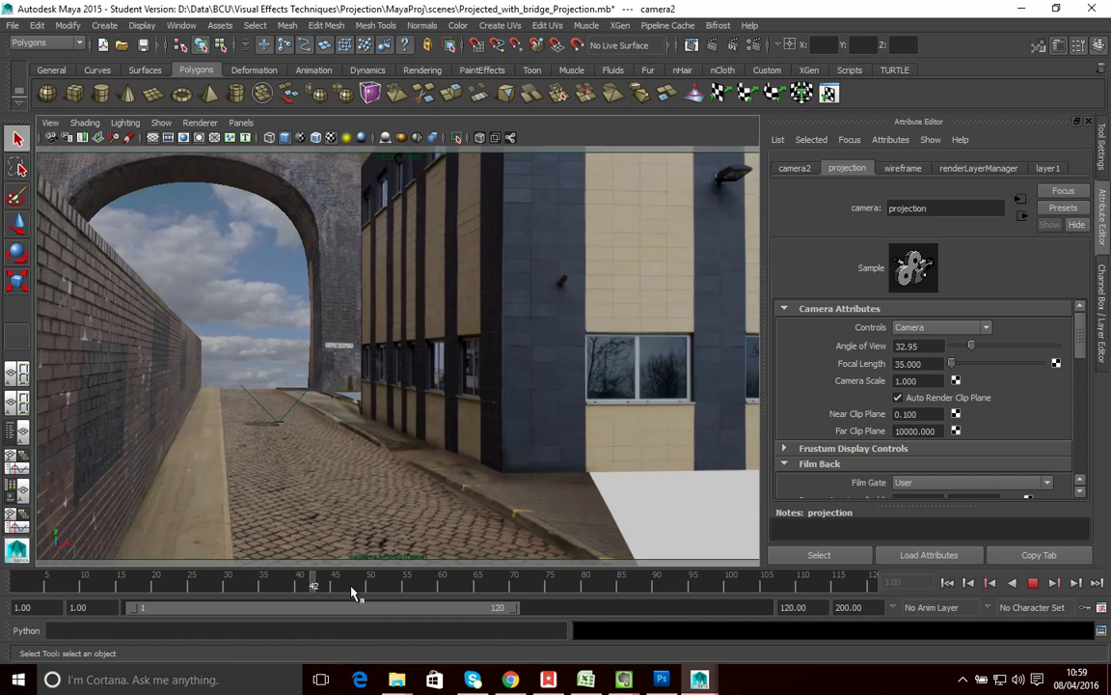
pyautogui.hotkey('alt', 'v')
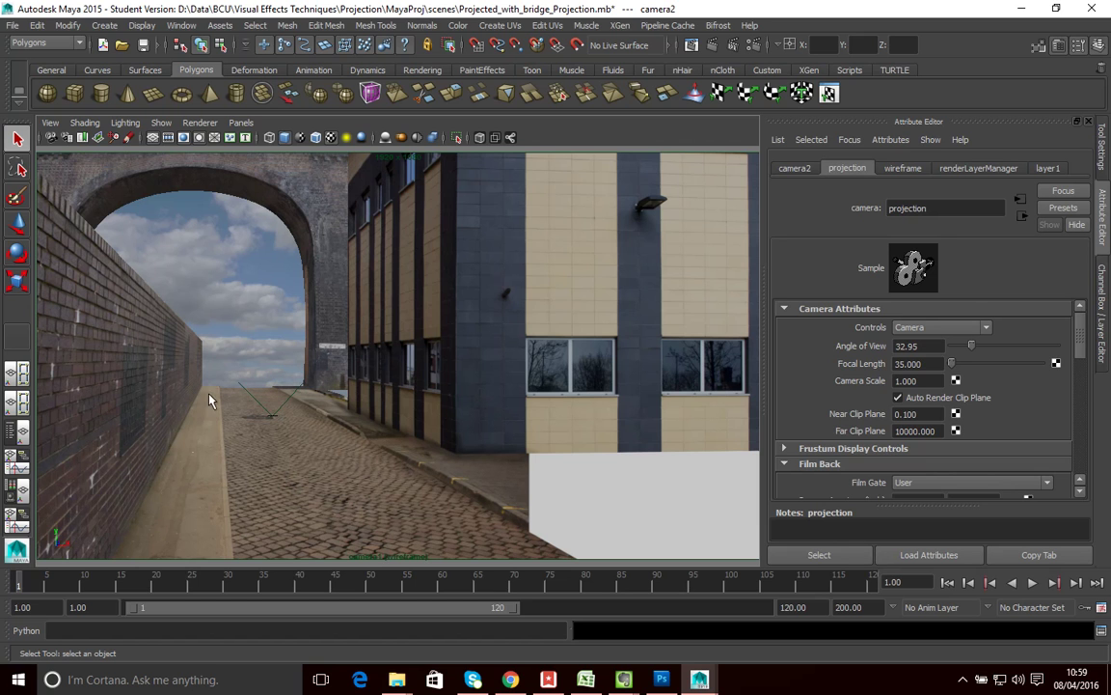
pyautogui.click(425, 357)
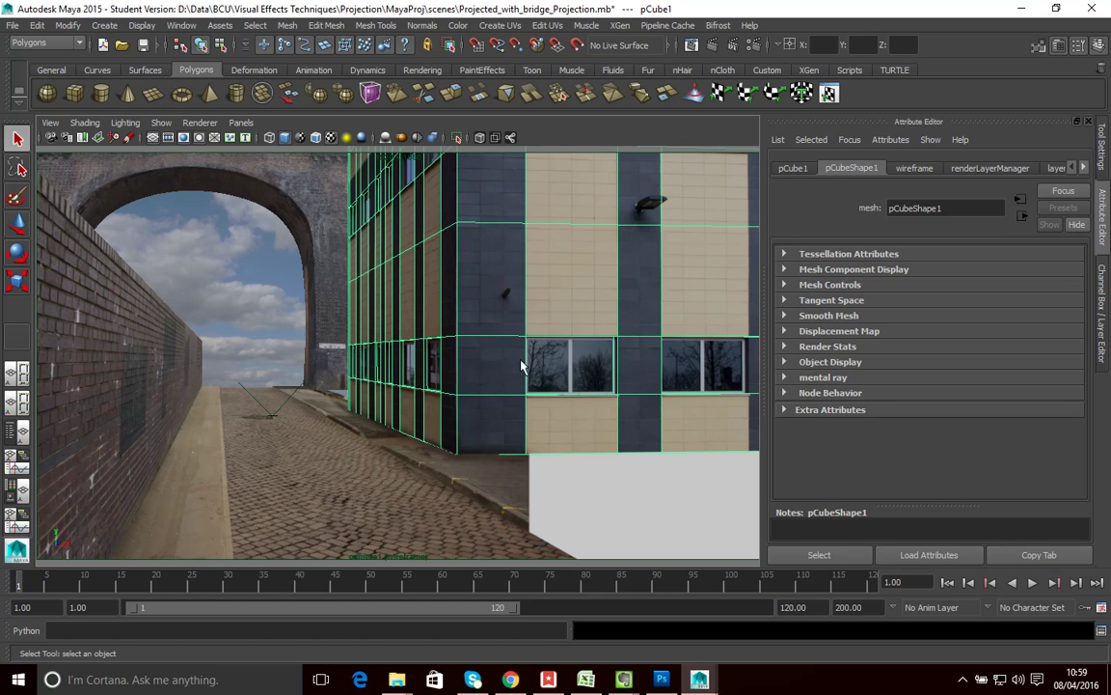
# Look through the persp camera and orbit around the building
pyautogui.click(241, 123)
pyautogui.moveTo(275, 137)
pyautogui.click(376, 197)
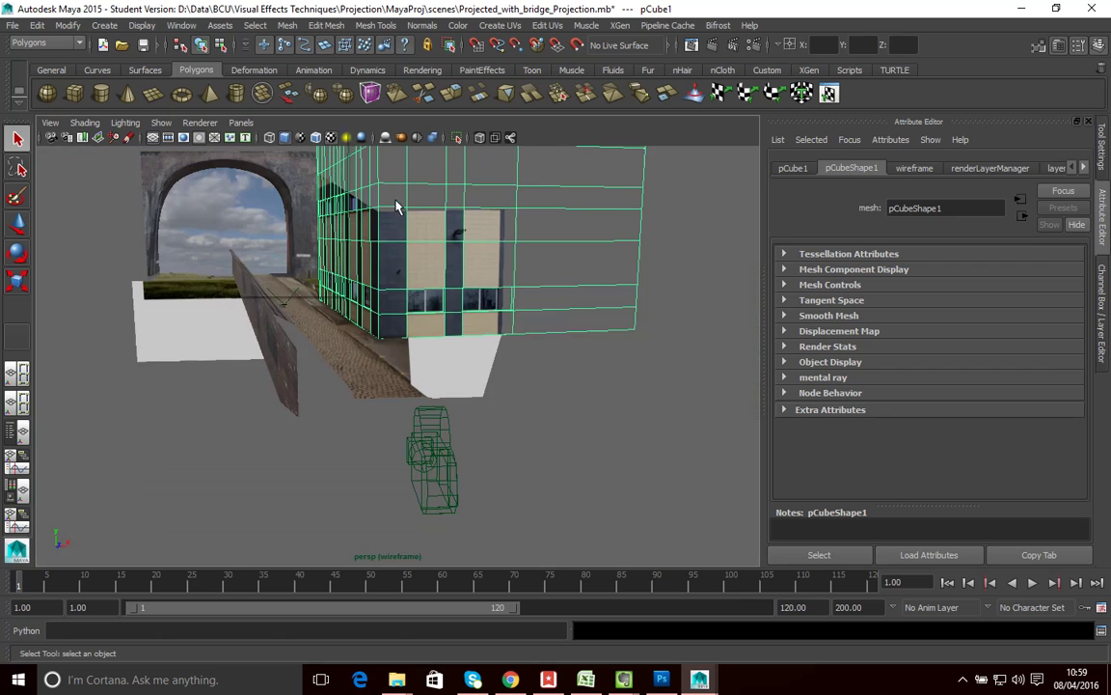
pyautogui.moveTo(458, 384)
pyautogui.mouseDown()
pyautogui.moveTo(486, 355)
pyautogui.moveTo(511, 504)
pyautogui.moveTo(478, 370)
pyautogui.moveTo(442, 352)
pyautogui.moveTo(387, 371)
pyautogui.moveTo(473, 367)
pyautogui.mouseUp()
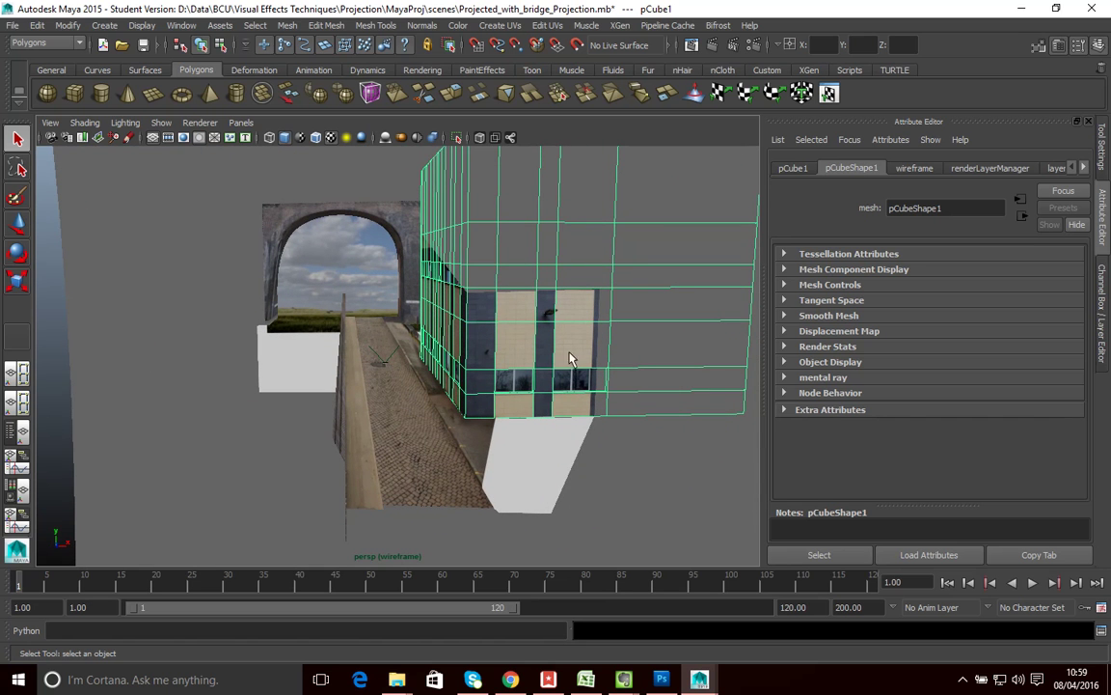
pyautogui.scroll(-3, 464, 425)
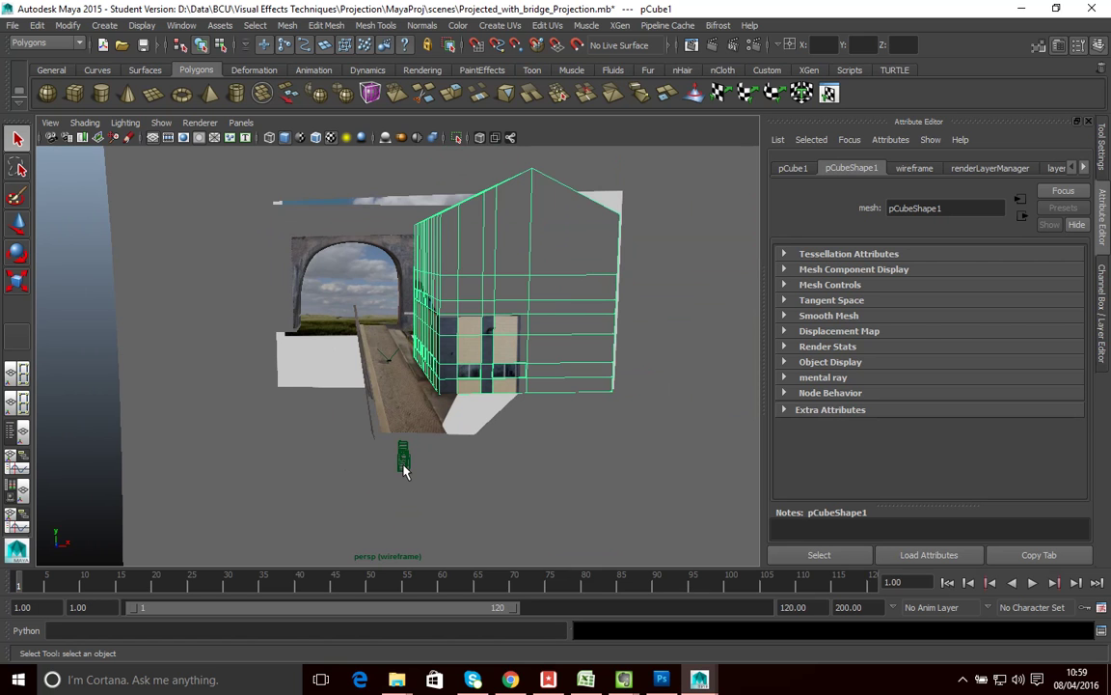
pyautogui.scroll(2, 417, 405)
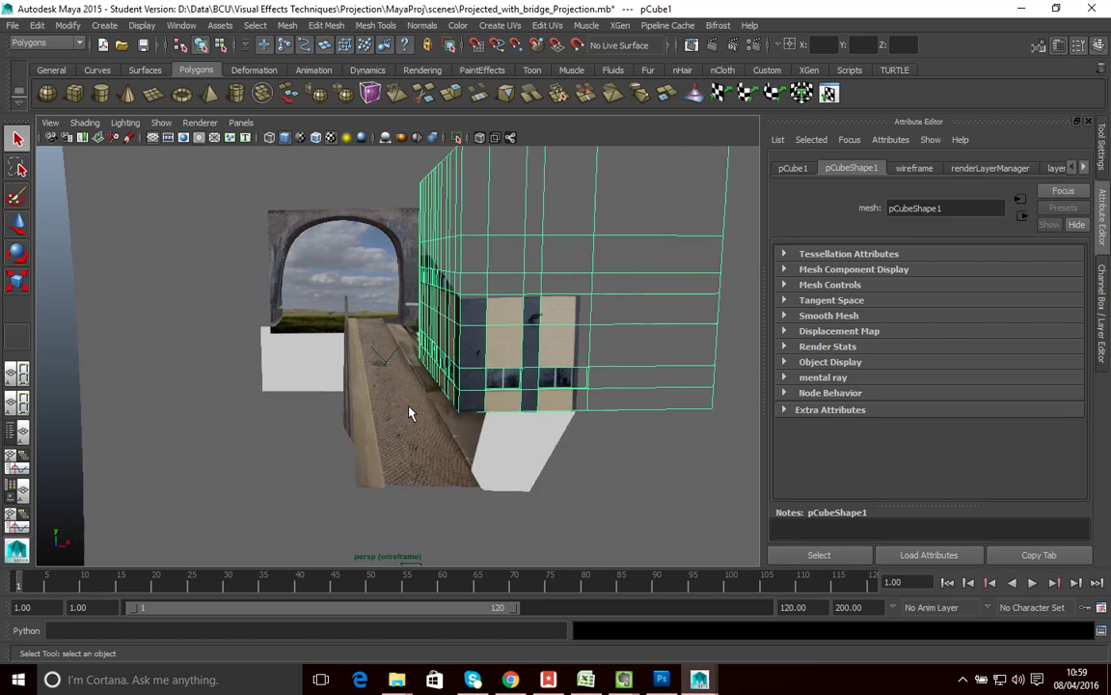
pyautogui.scroll(-1, 410, 415)
# Select the bridge floor plane and the building, orbiting around the set
pyautogui.click(421, 437)
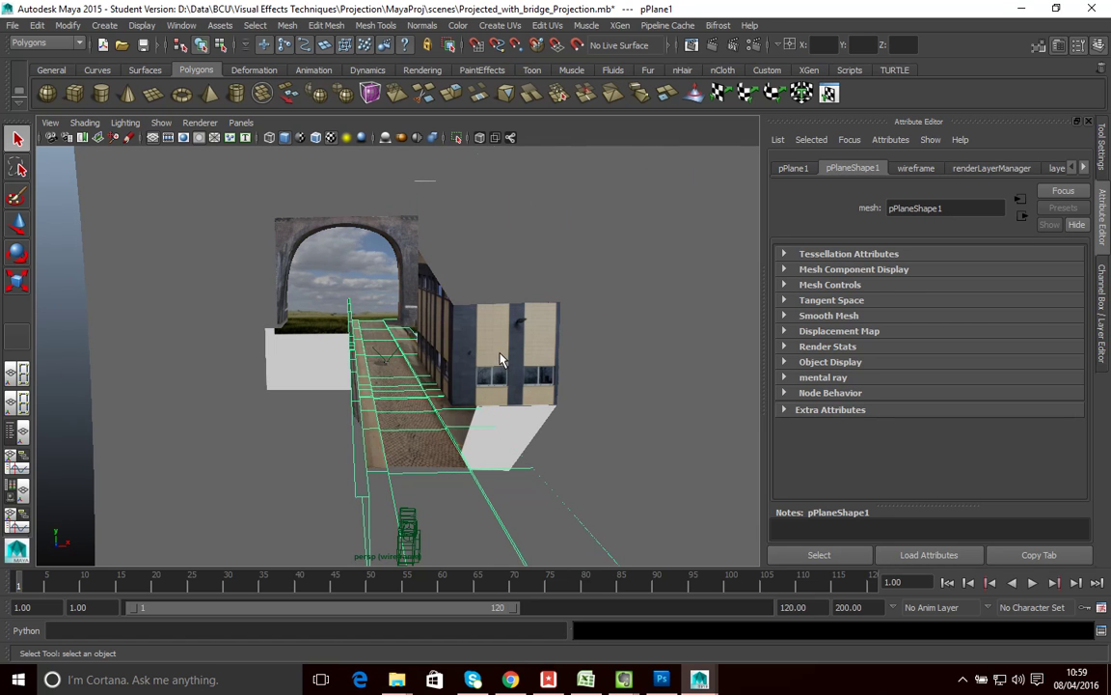
pyautogui.click(431, 323)
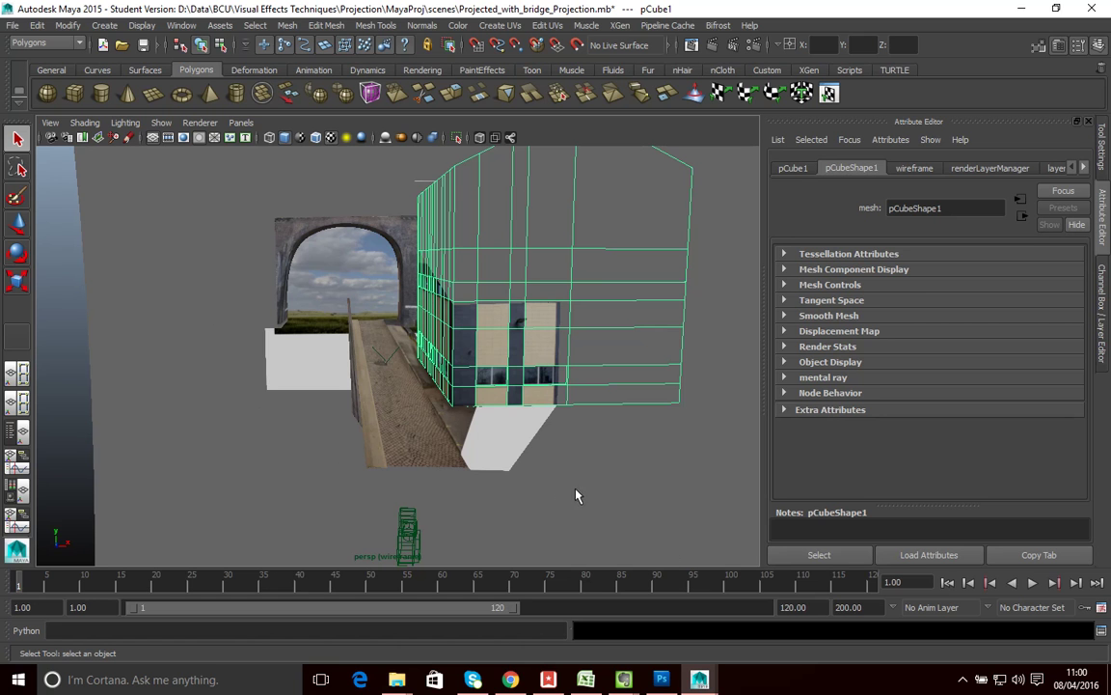
pyautogui.moveTo(576, 494); pyautogui.dragTo(546, 483)
pyautogui.moveTo(492, 249); pyautogui.dragTo(473, 436)
# Inspect the projection camera, bridge plane, house and arch plane from frontal and side views
pyautogui.click(382, 425)
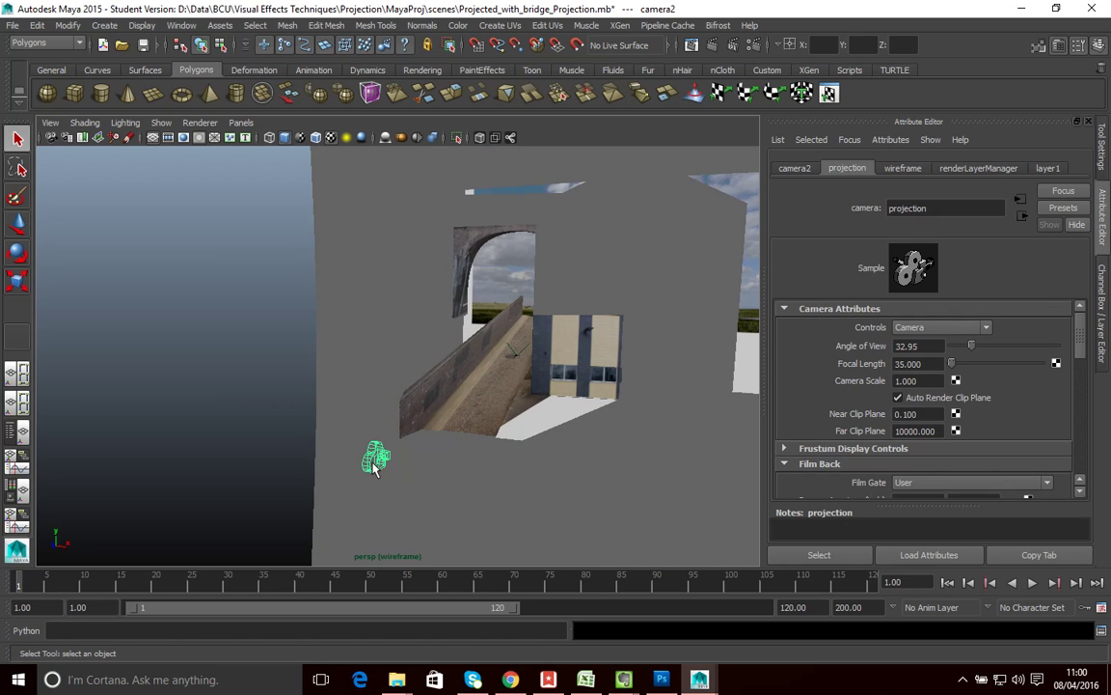
pyautogui.click(481, 418)
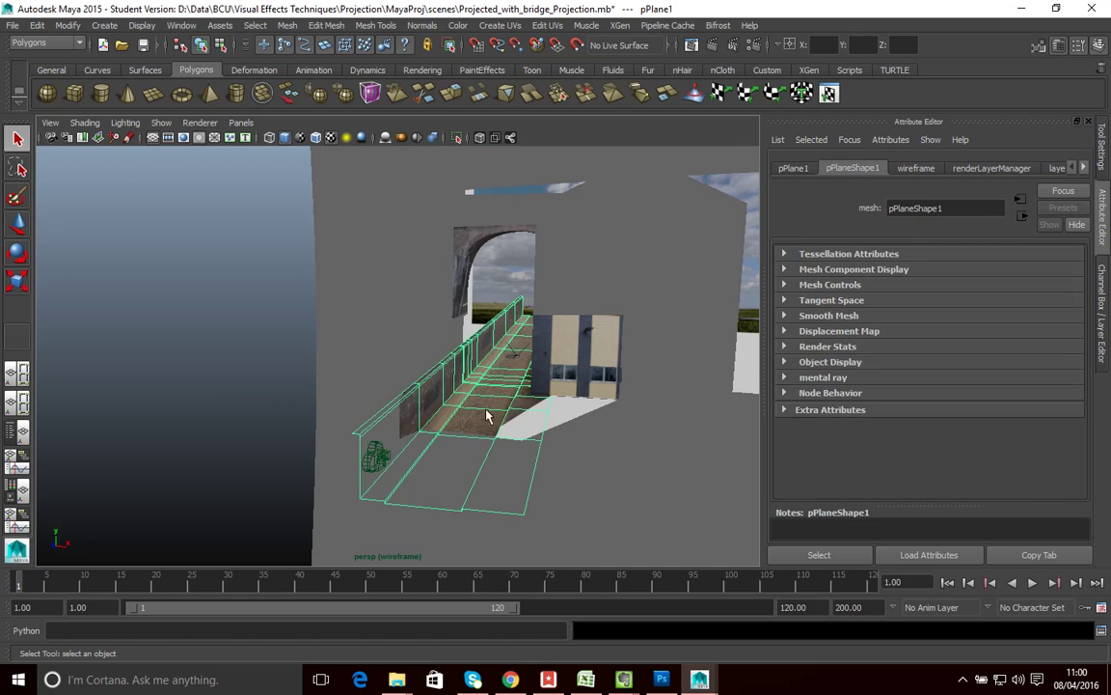
pyautogui.click(588, 368)
pyautogui.moveTo(525, 449); pyautogui.dragTo(400, 350)
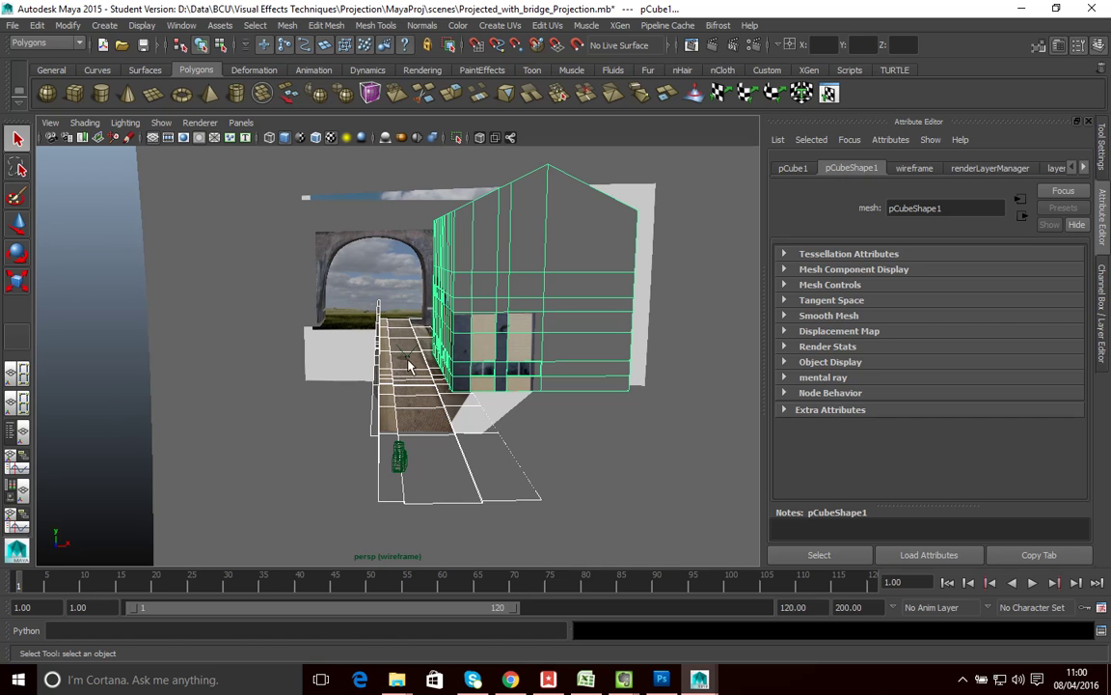
pyautogui.moveTo(429, 359); pyautogui.dragTo(425, 374)
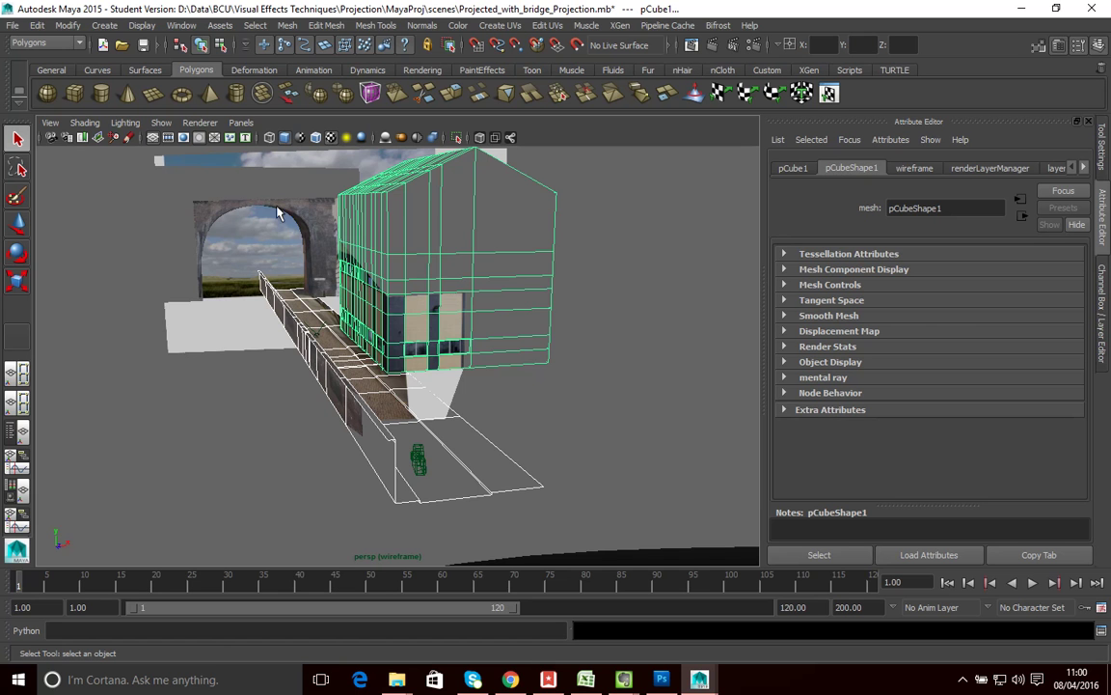
pyautogui.click(257, 241)
# Zoom out and orbit until curved pPlane3 is fully framed from the front, keeping it selected
pyautogui.click(258, 244)
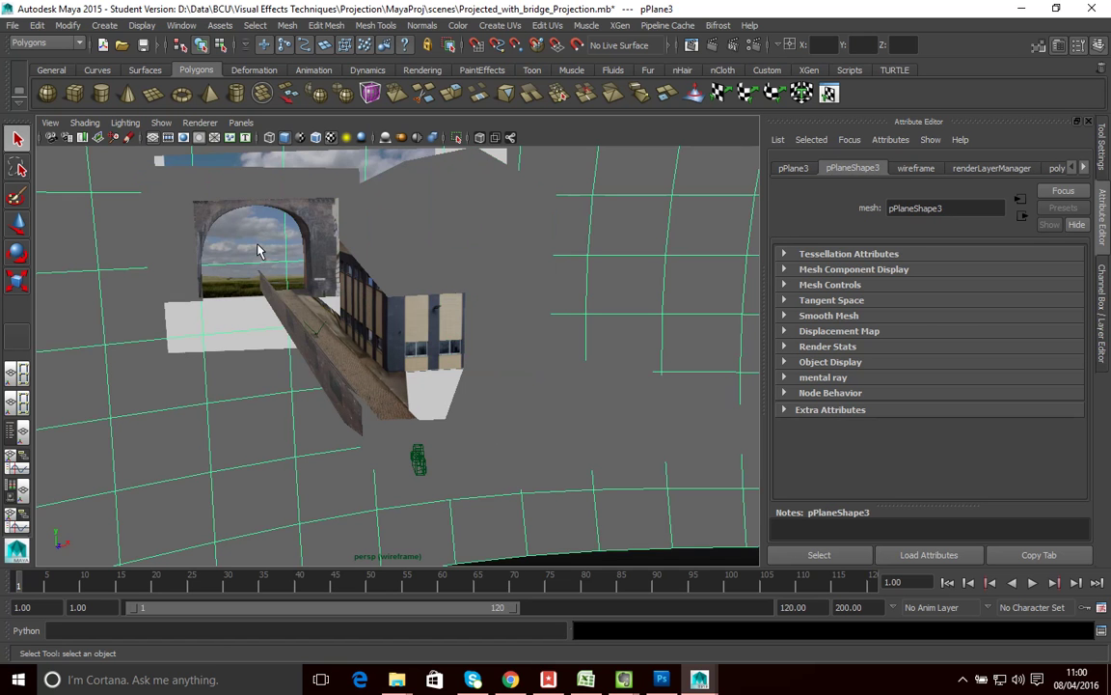
pyautogui.moveTo(257, 306); pyautogui.dragTo(337, 309)
pyautogui.scroll(-2, 337, 309)
pyautogui.scroll(8, 338, 299)
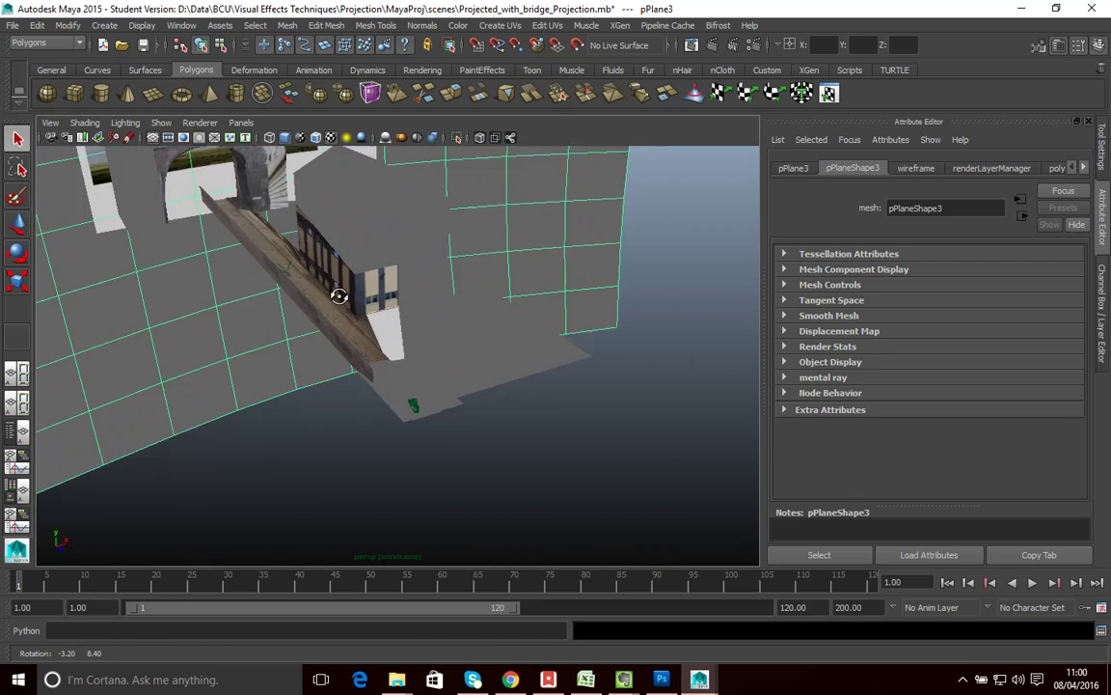
pyautogui.moveTo(473, 374); pyautogui.dragTo(324, 356)
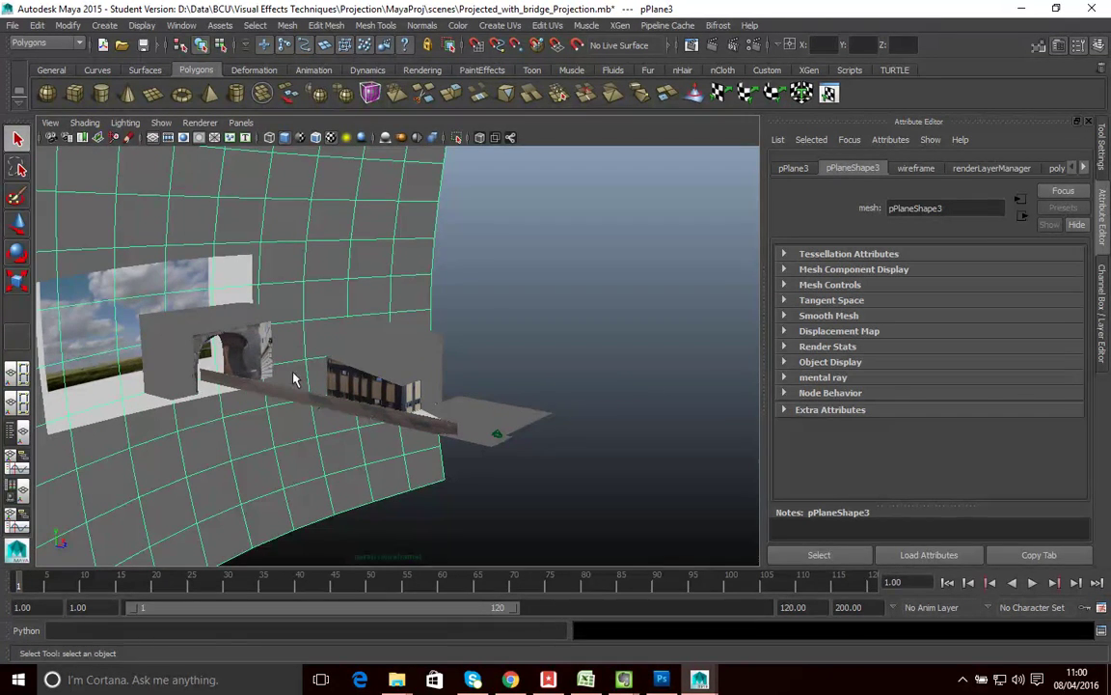
pyautogui.scroll(-5, 294, 378)
pyautogui.moveTo(228, 397); pyautogui.dragTo(179, 369)
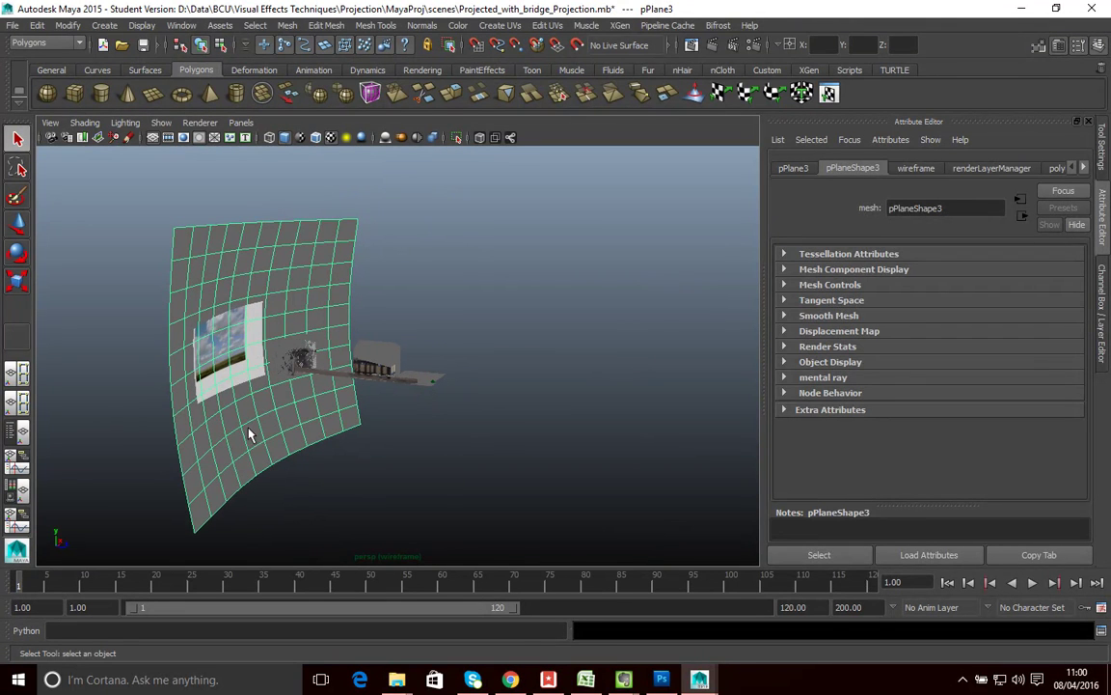
pyautogui.click(330, 492)
pyautogui.click(296, 410)
# Move the curved backdrop pPlane3 along X, then orbit to check it behind the bridge
pyautogui.click(17, 280)
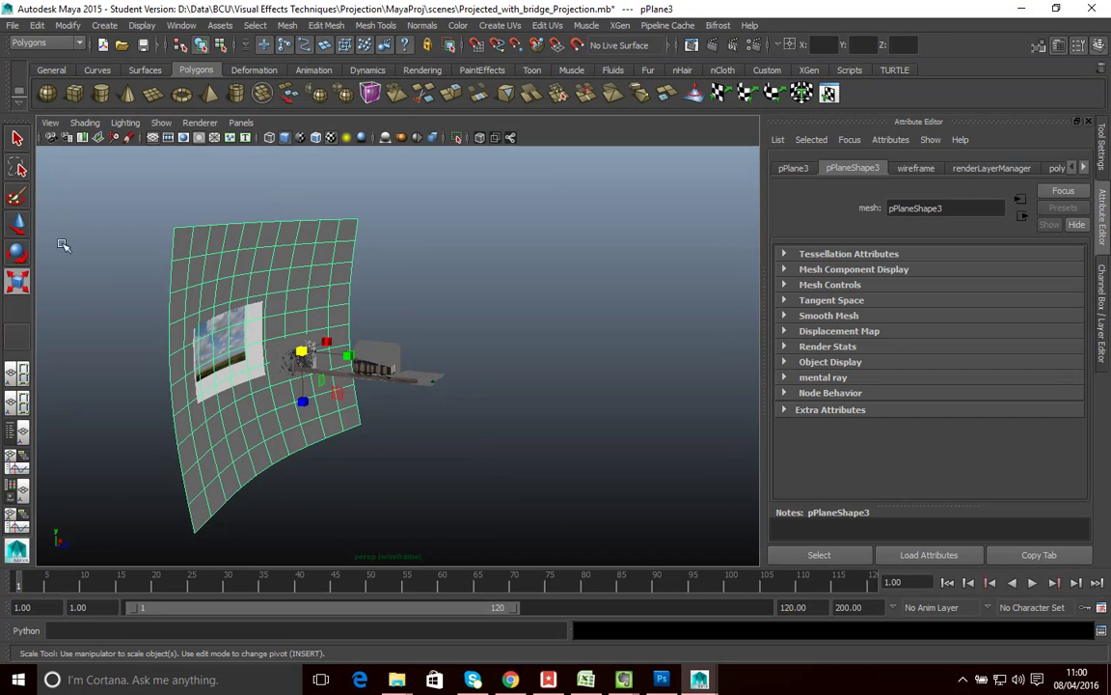
pyautogui.click(18, 234)
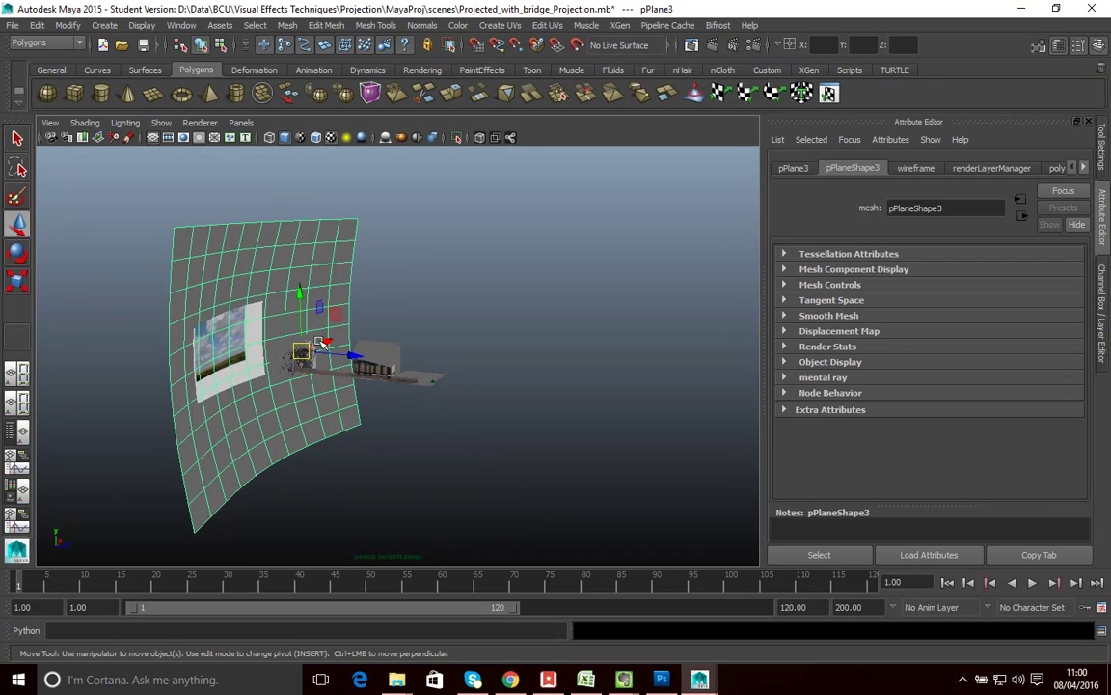
pyautogui.moveTo(321, 343); pyautogui.dragTo(362, 374)
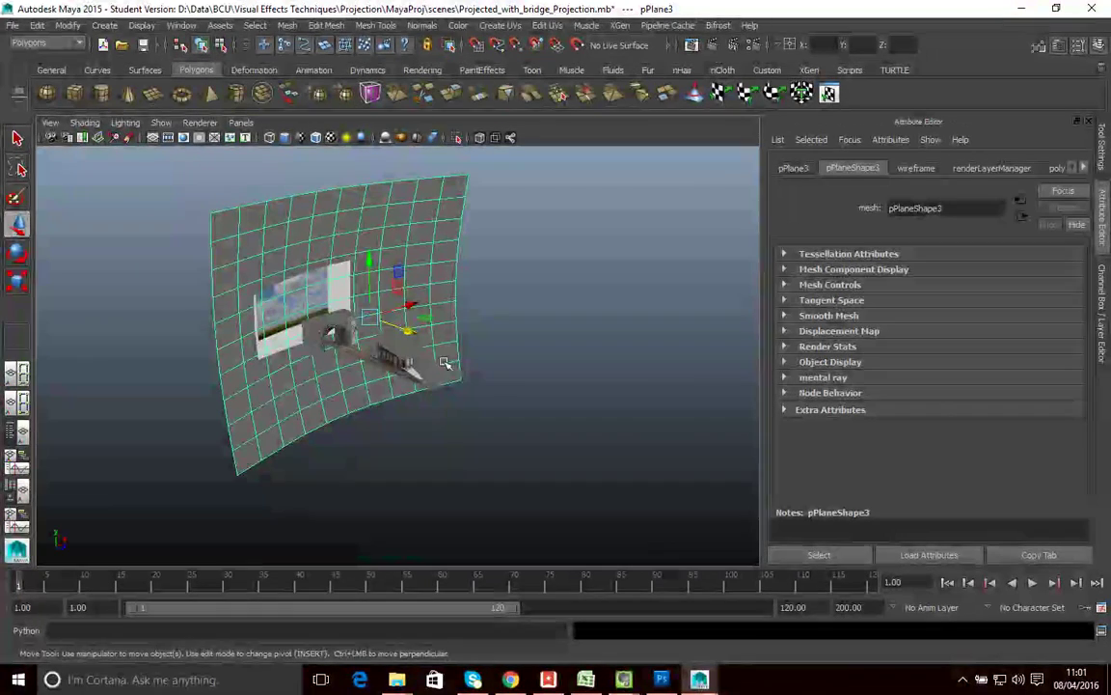
pyautogui.moveTo(357, 395); pyautogui.dragTo(389, 392)
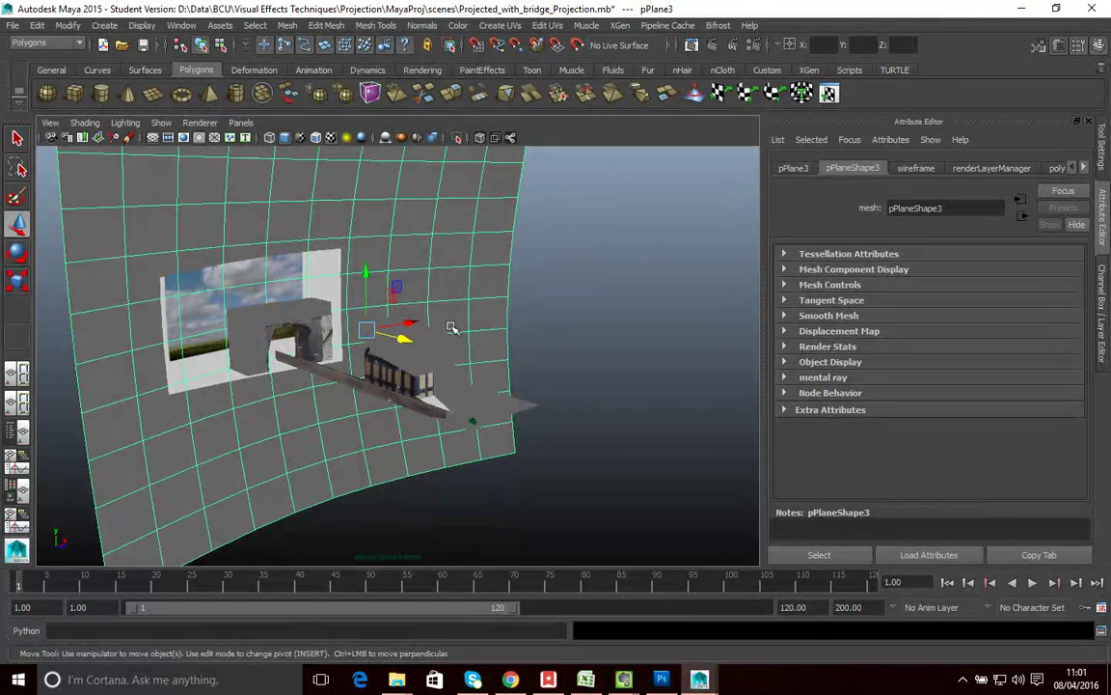
pyautogui.keyDown('alt'); pyautogui.moveTo(432, 437); pyautogui.dragTo(389, 422); pyautogui.keyUp('alt')
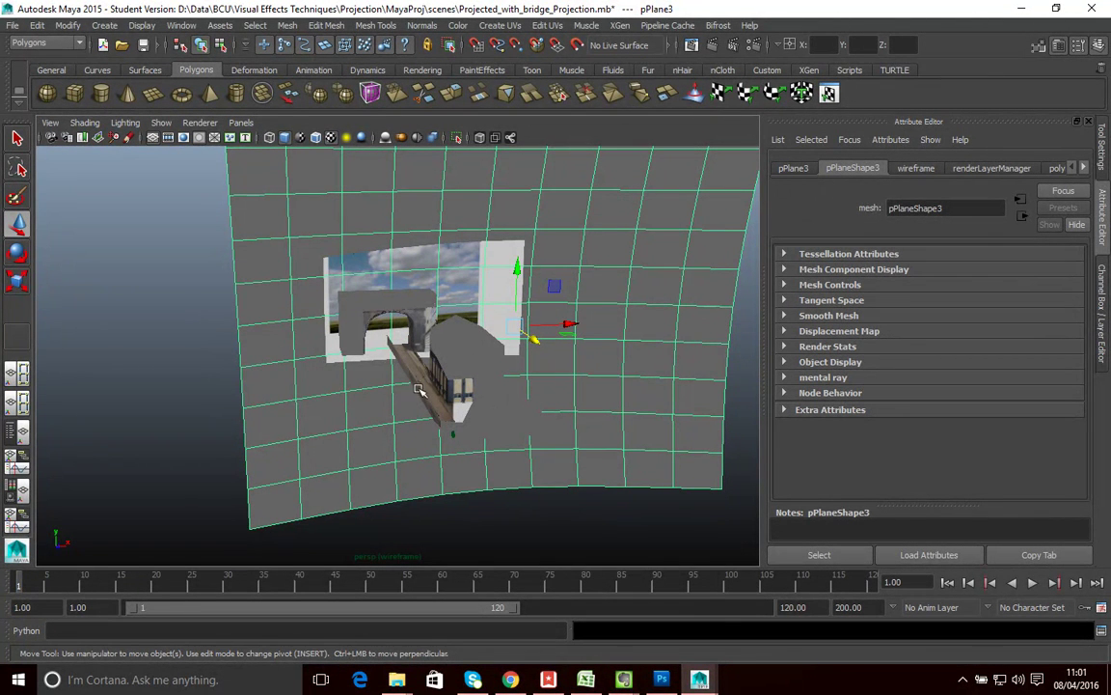
pyautogui.moveTo(384, 410); pyautogui.dragTo(378, 374)
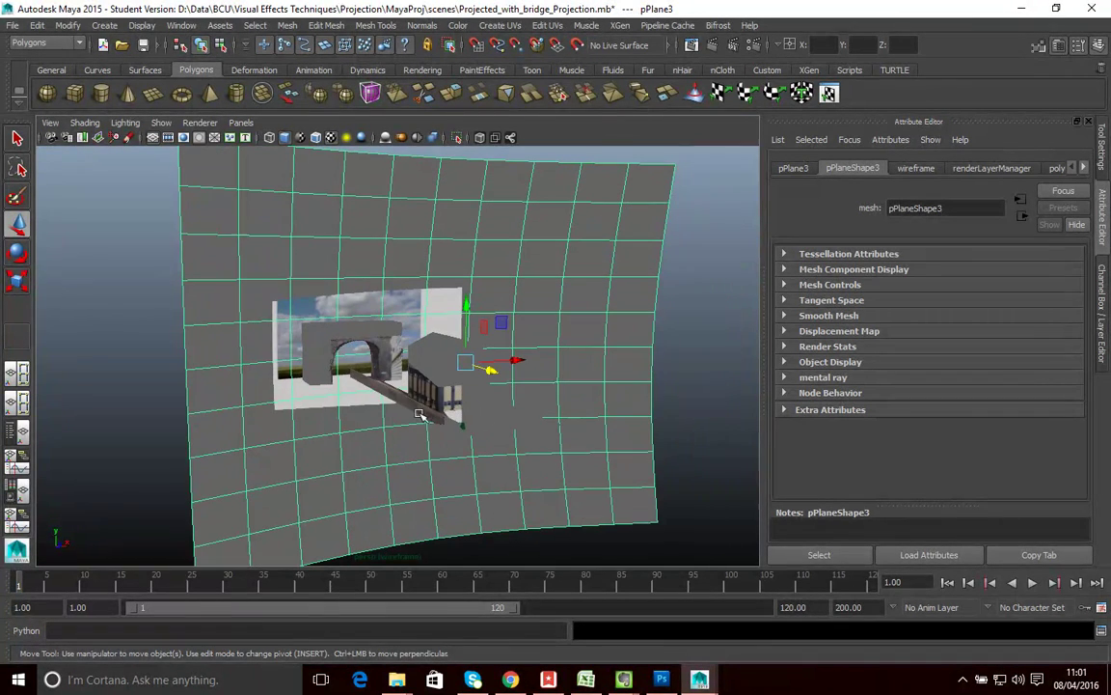
pyautogui.moveTo(372, 447); pyautogui.dragTo(265, 379)
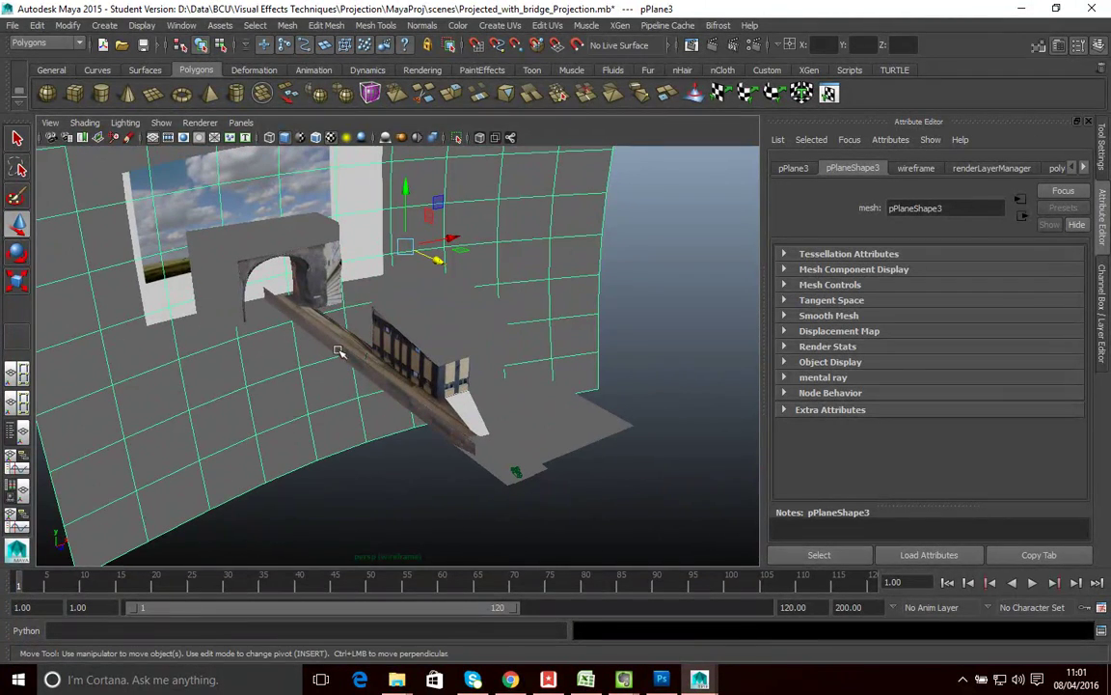
pyautogui.click(372, 357)
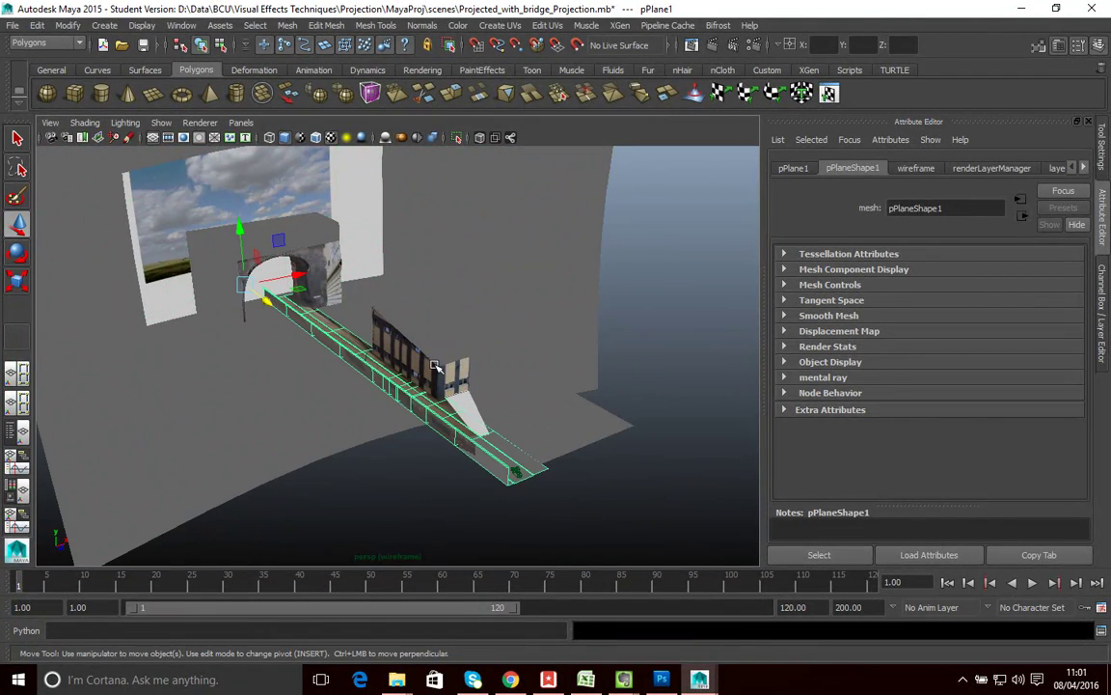
pyautogui.click(434, 365)
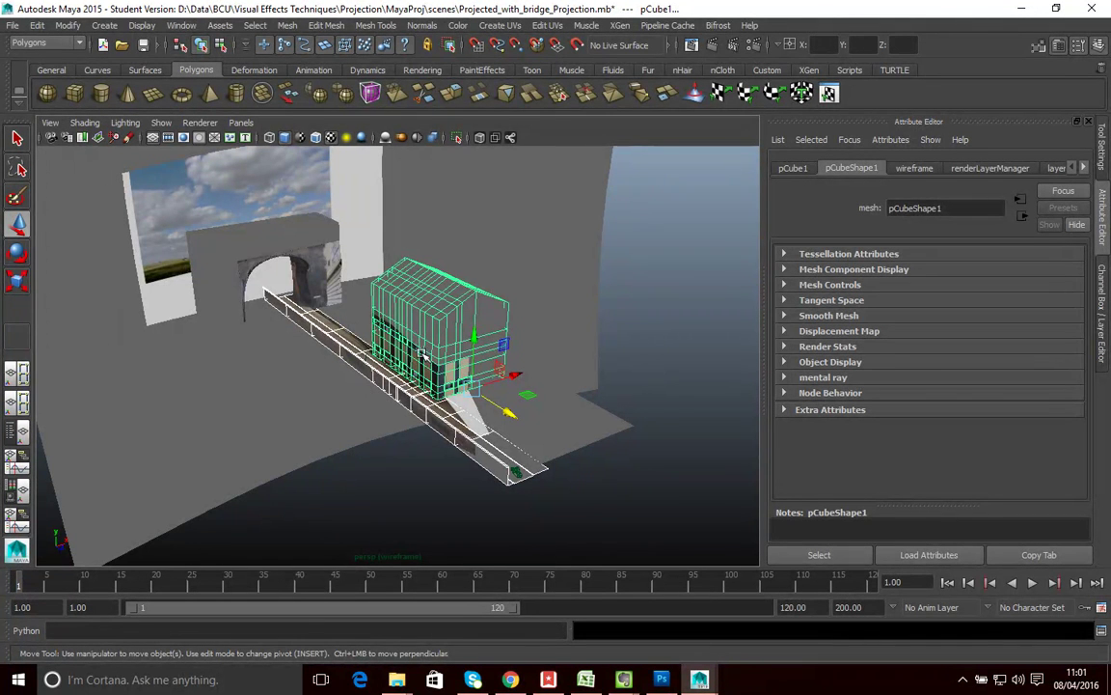
pyautogui.click(278, 214)
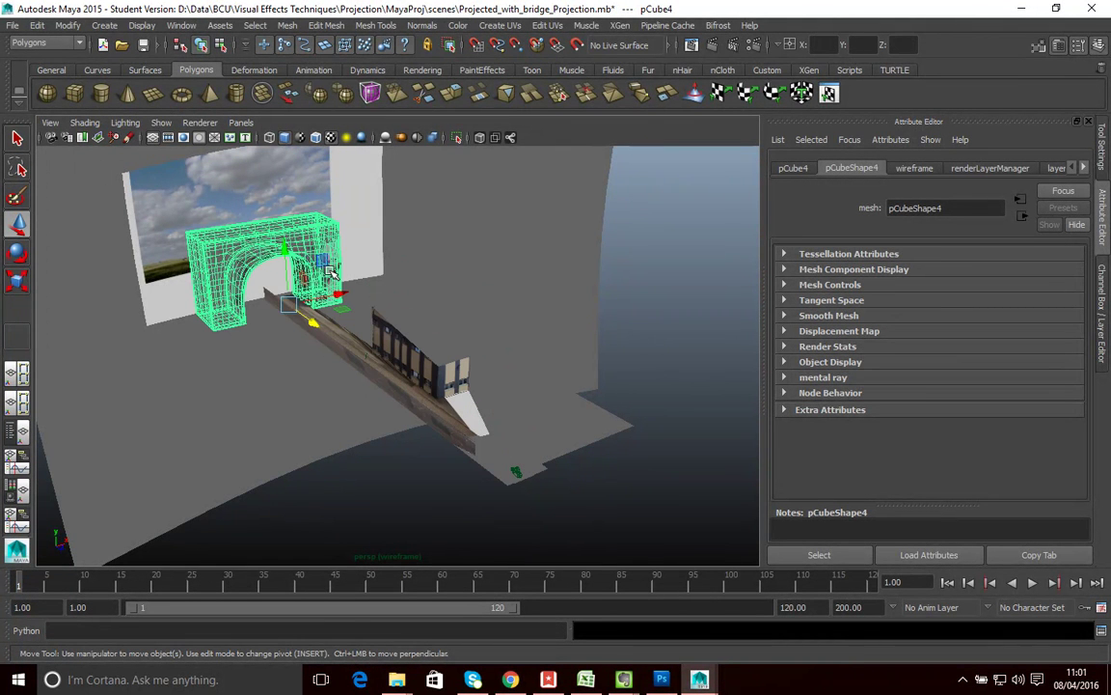
pyautogui.click(463, 212)
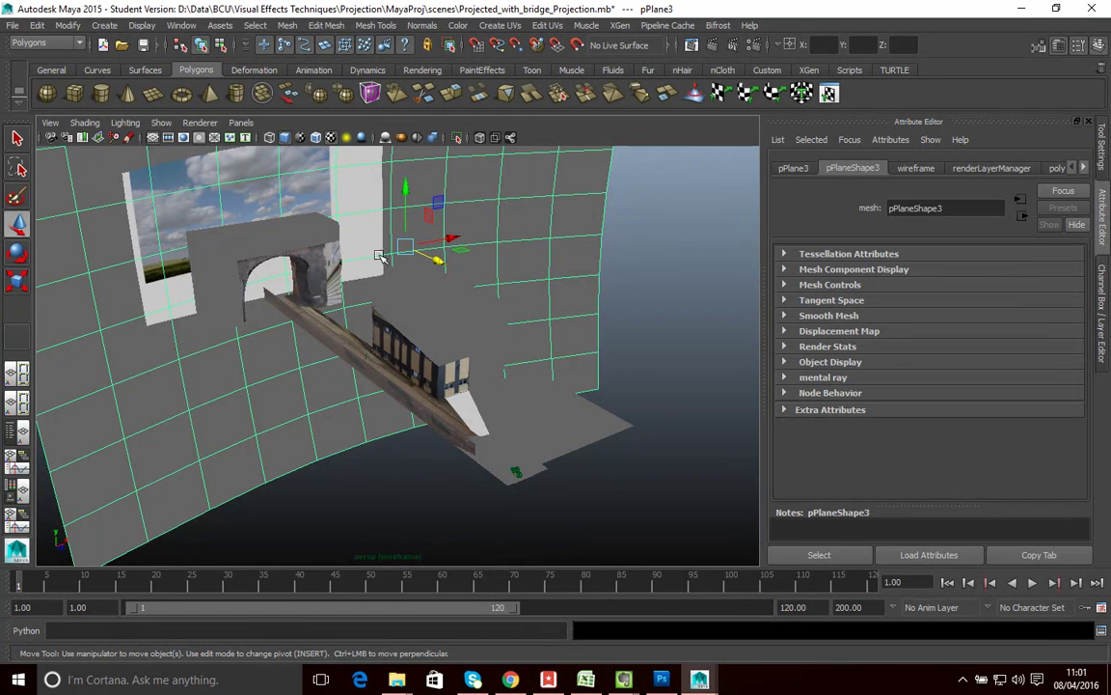
pyautogui.click(328, 264)
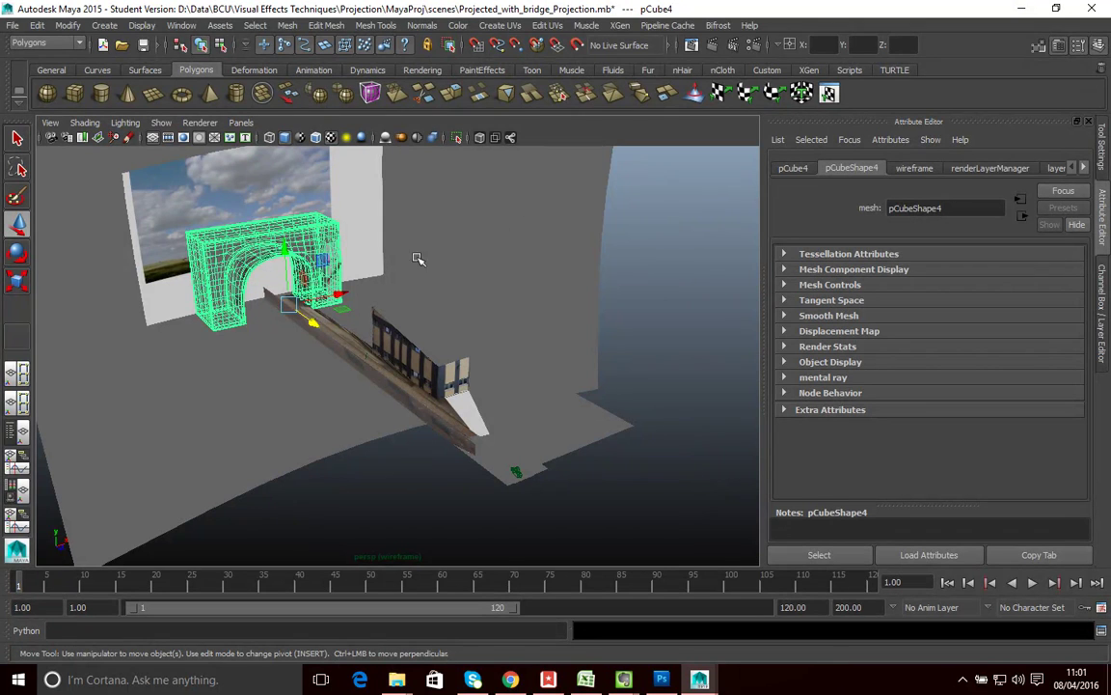
pyautogui.click(461, 174)
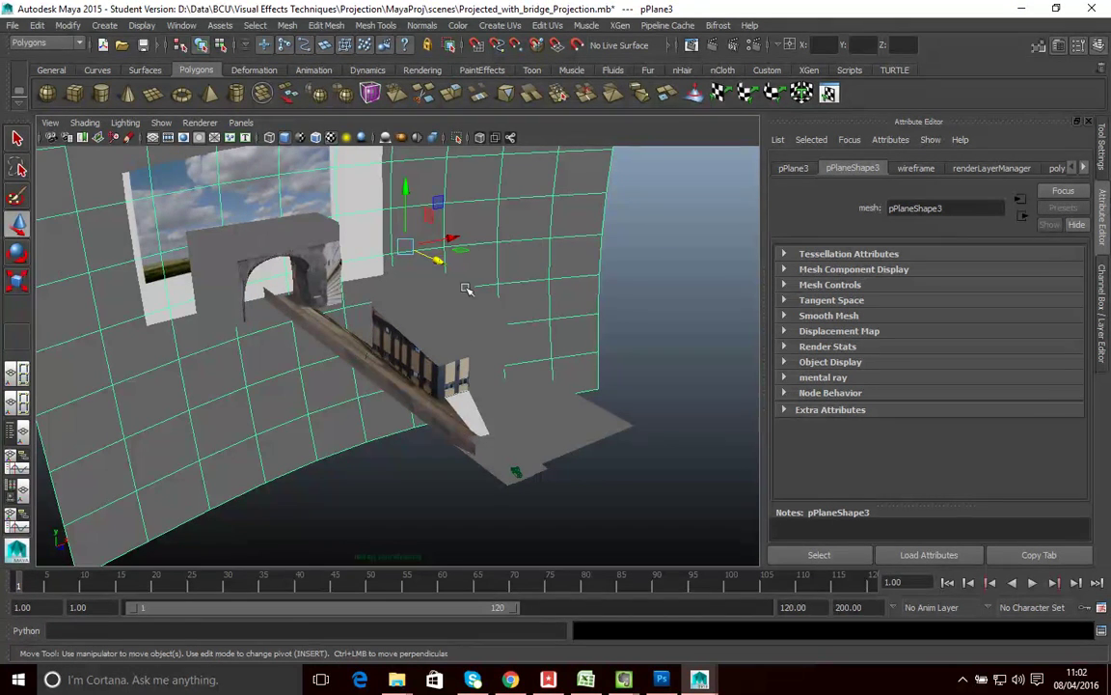
pyautogui.click(403, 381)
pyautogui.click(360, 343)
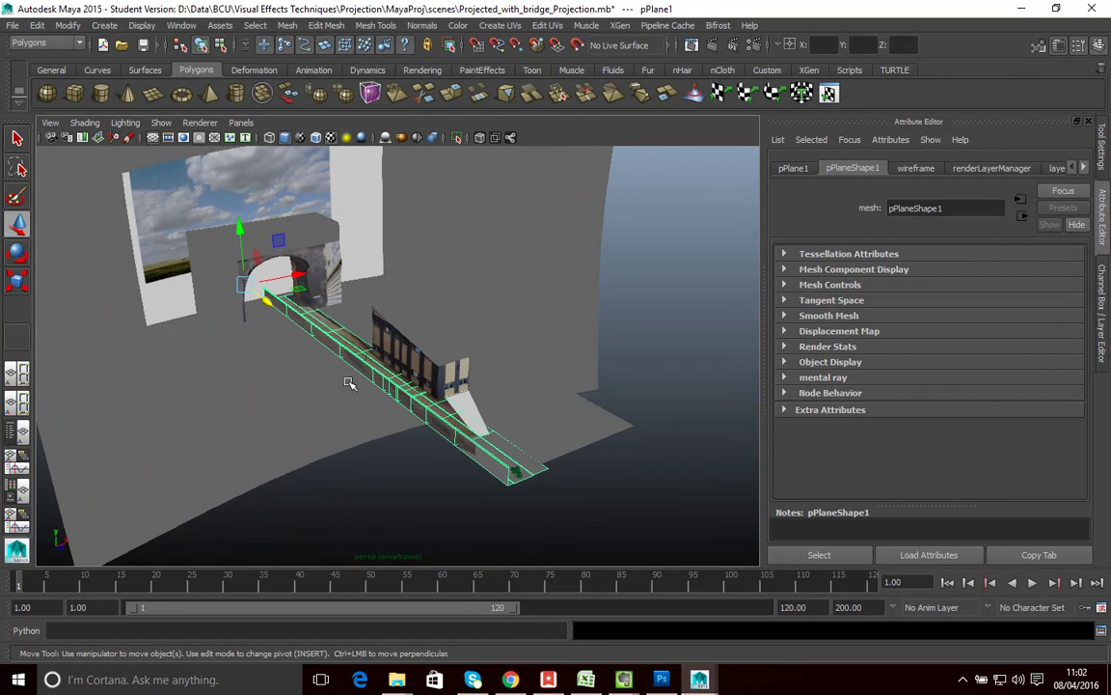
pyautogui.click(262, 351)
pyautogui.click(655, 373)
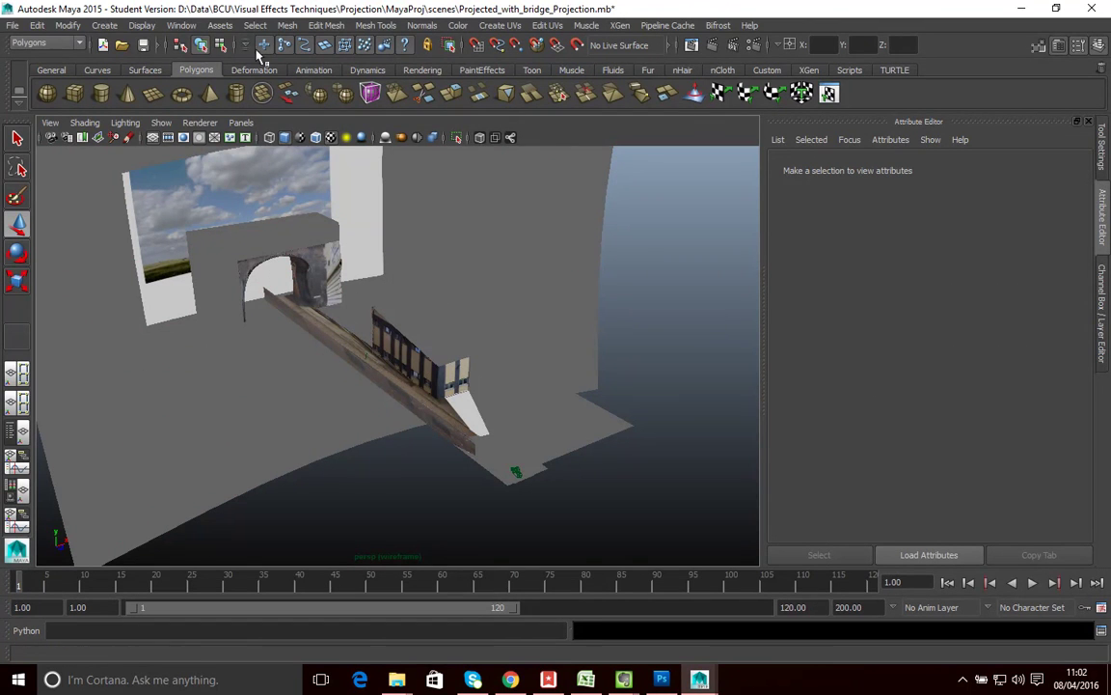
# Load objExport.mll in the Plug-in Manager and close the manager
pyautogui.click(178, 26)
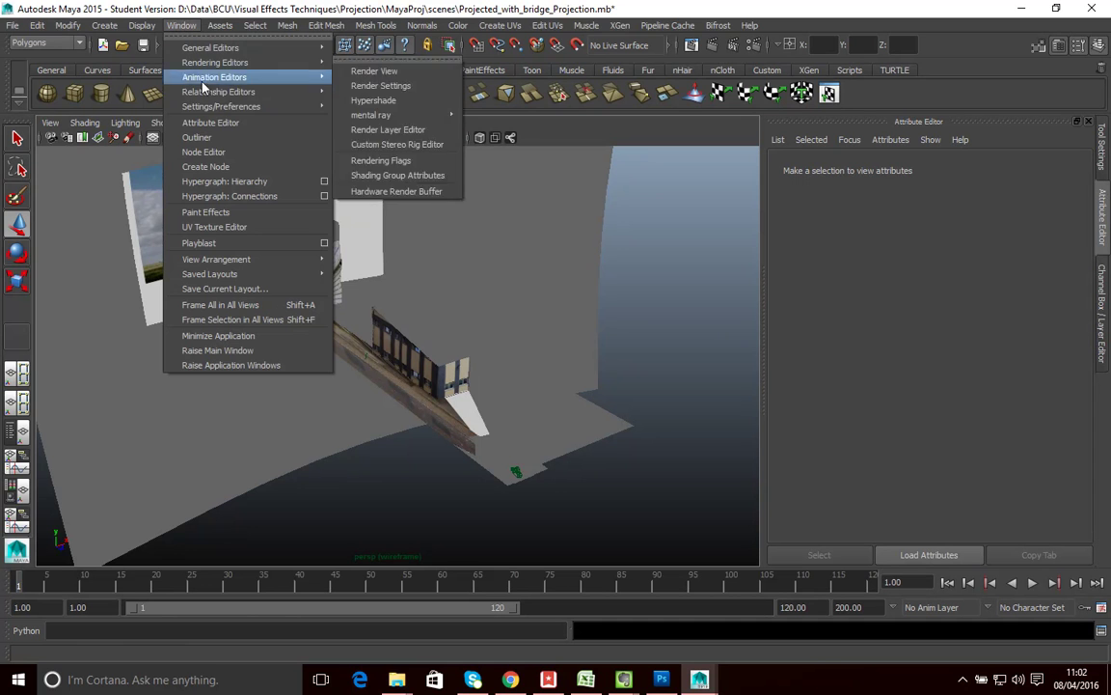
pyautogui.moveTo(193, 105)
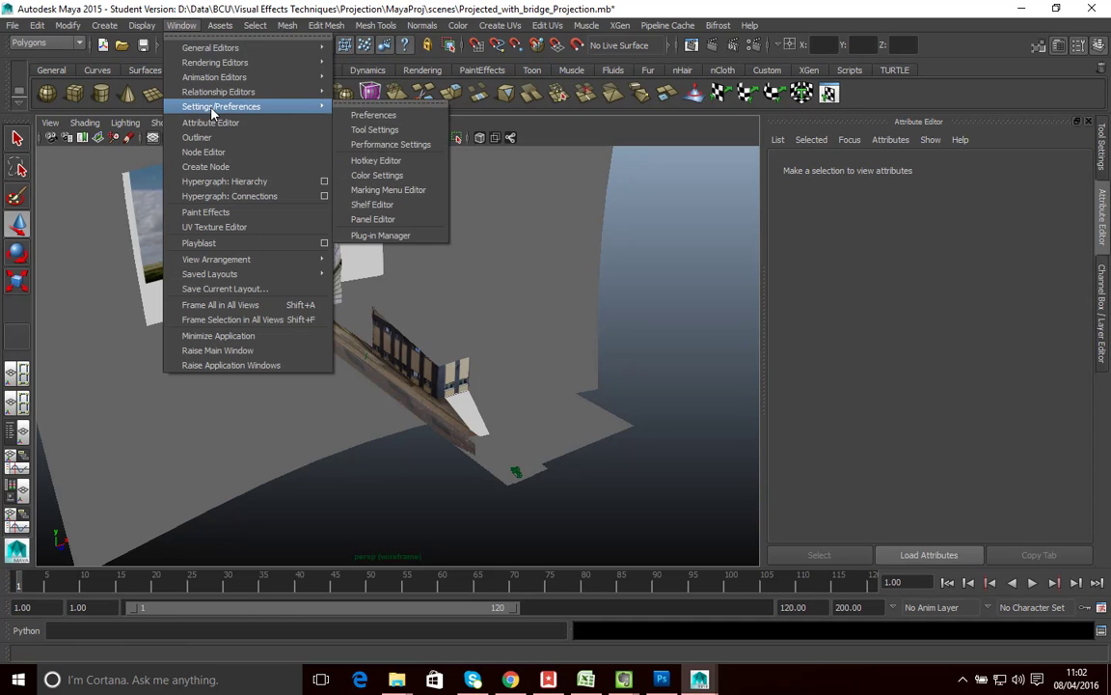
pyautogui.click(371, 235)
pyautogui.moveTo(700, 213); pyautogui.dragTo(536, 126)
pyautogui.scroll(-3, 516, 398)
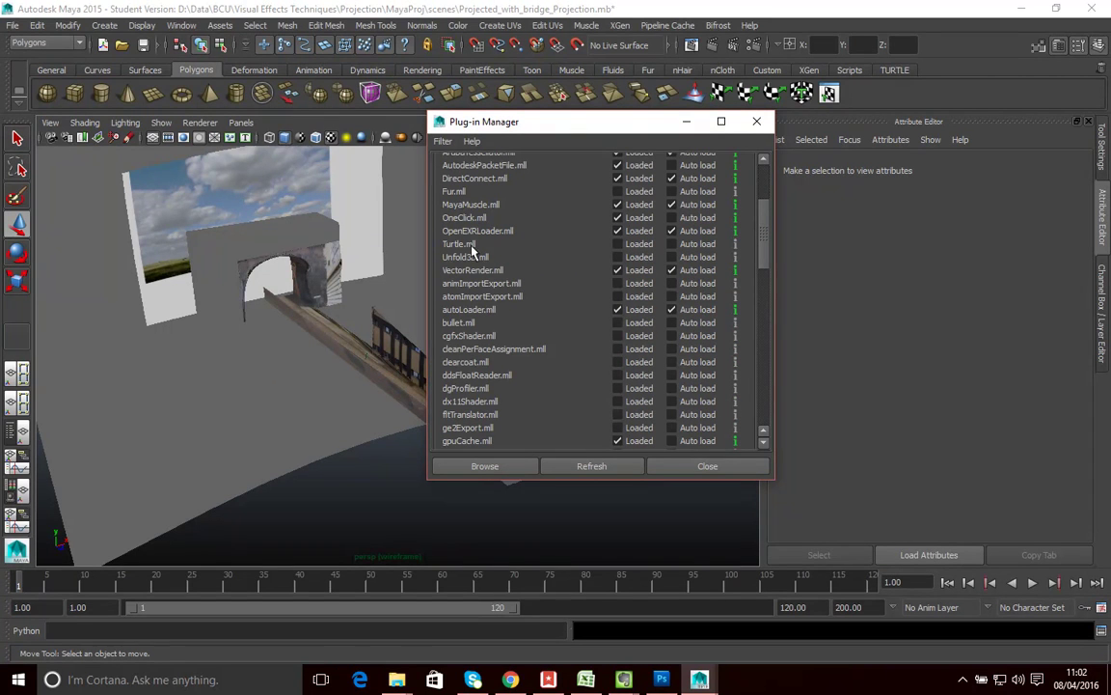
pyautogui.scroll(-6, 483, 260)
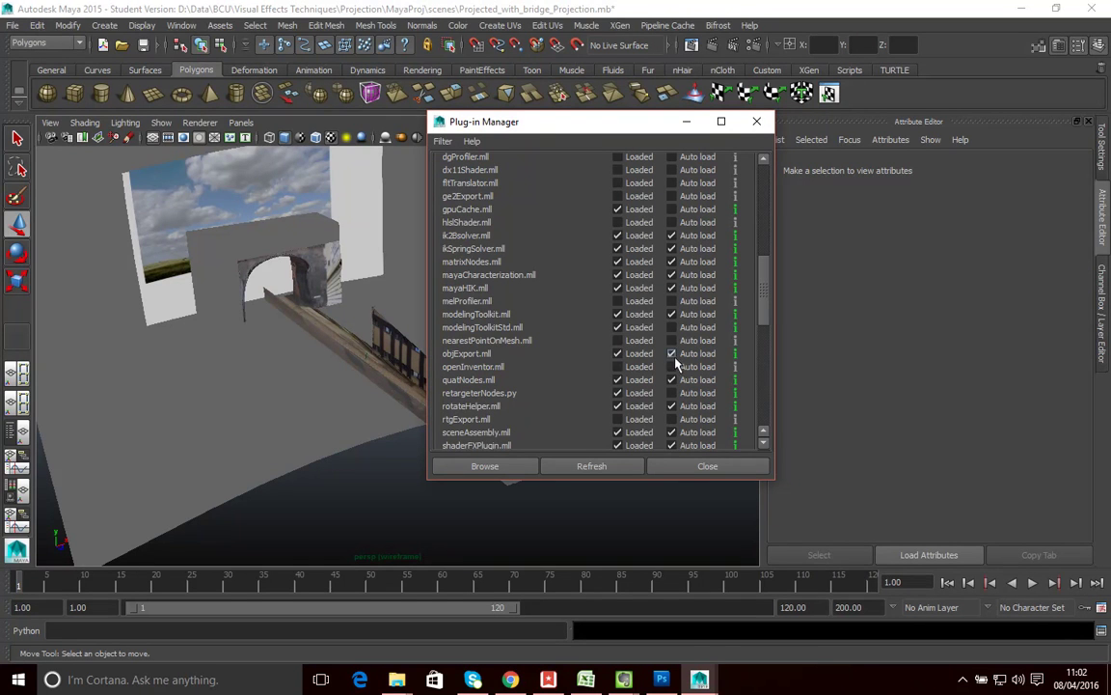
pyautogui.click(618, 353)
pyautogui.click(752, 467)
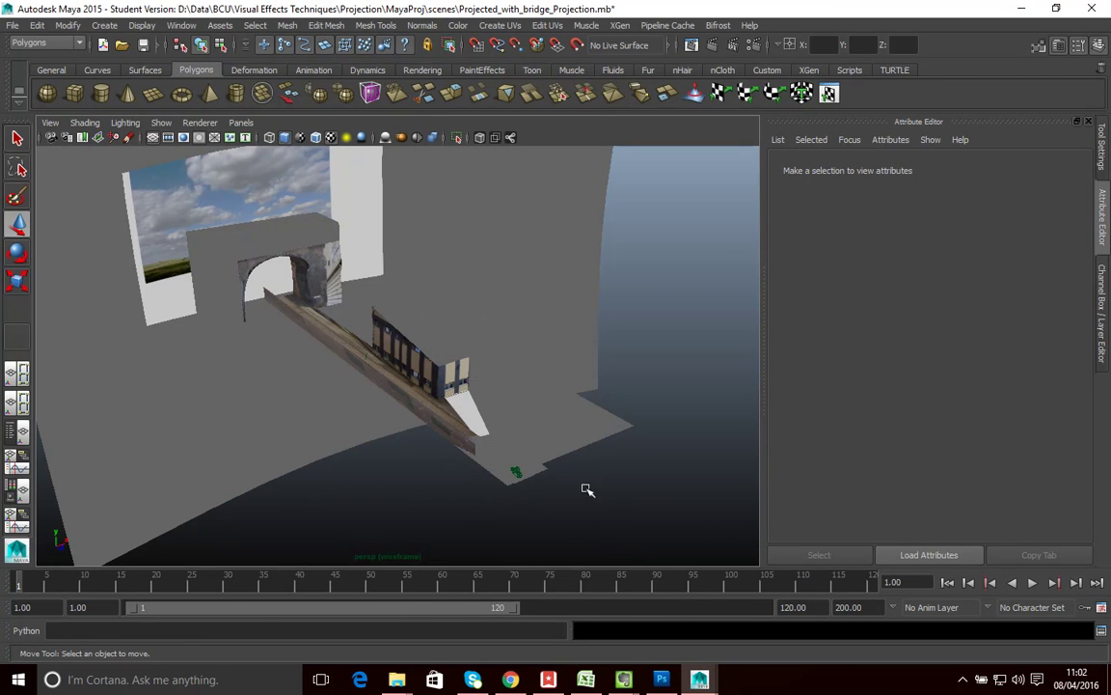
# Bring the File Explorer window forward and go up to the Projection folder
pyautogui.moveTo(396, 679)
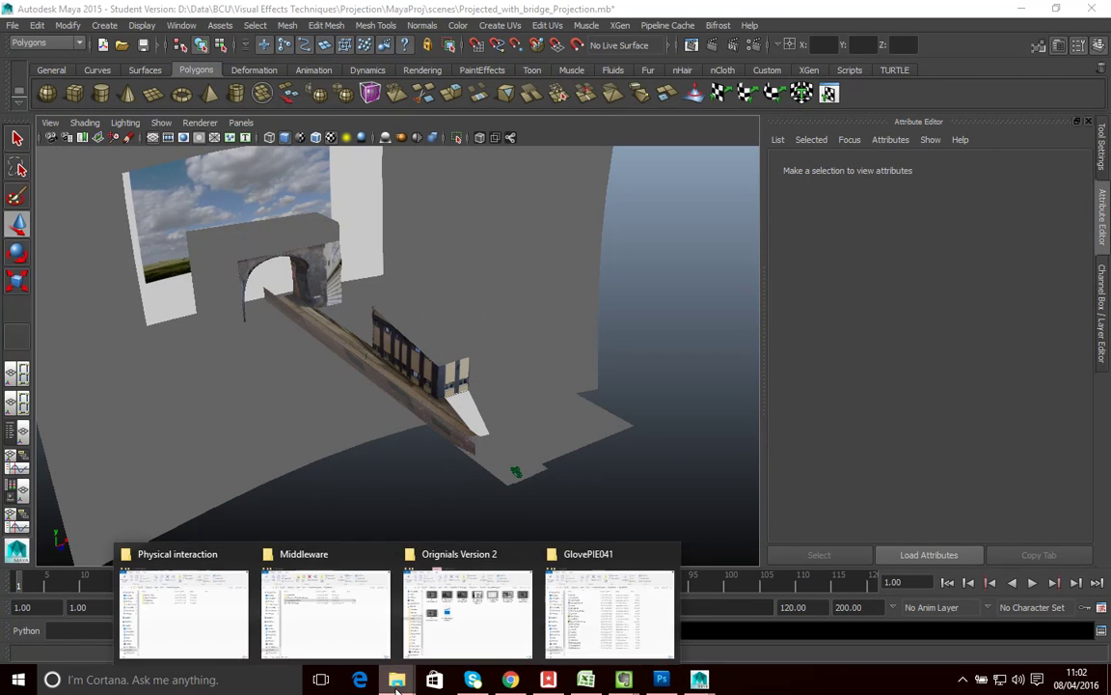
pyautogui.click(344, 581)
pyautogui.moveTo(396, 679)
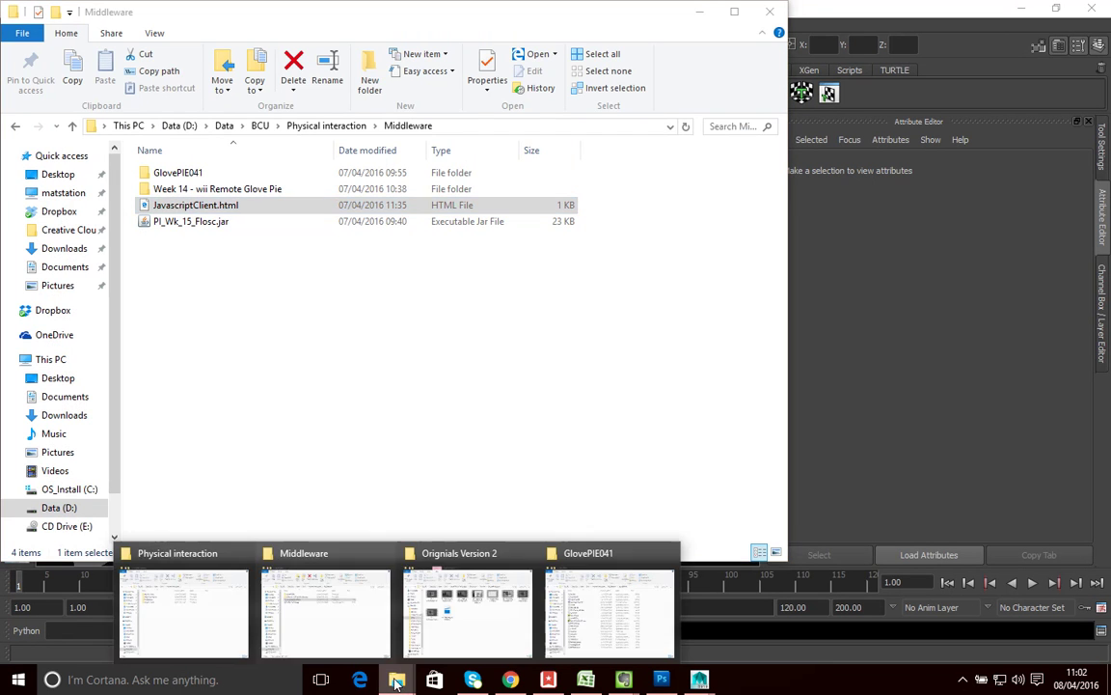
pyautogui.click(474, 622)
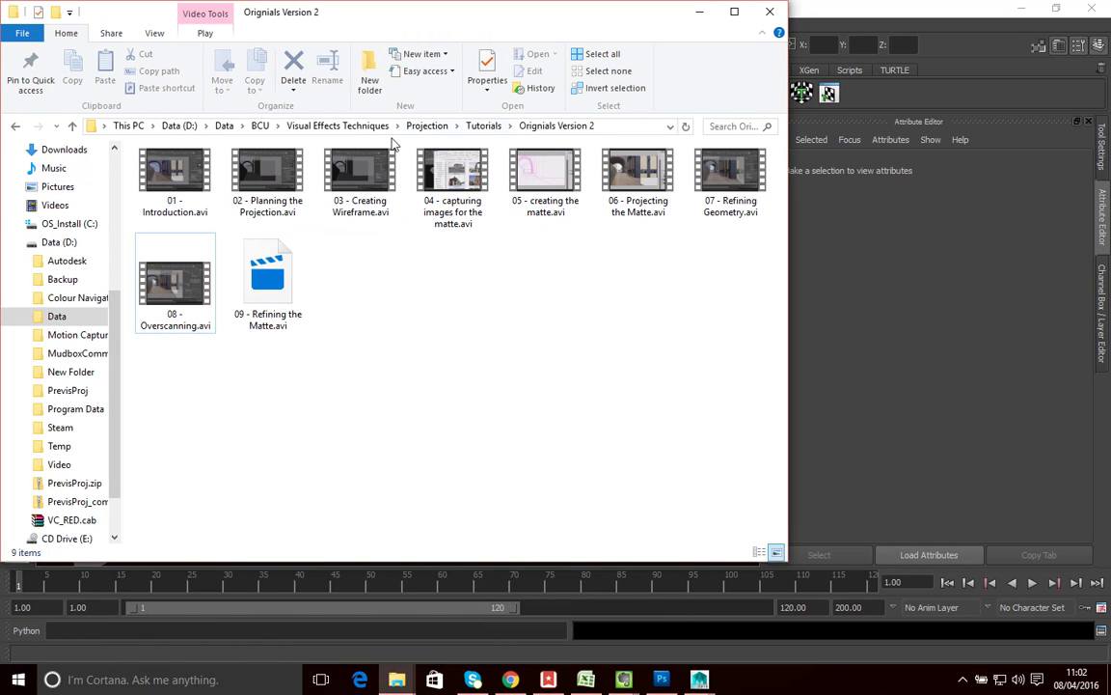
pyautogui.click(425, 125)
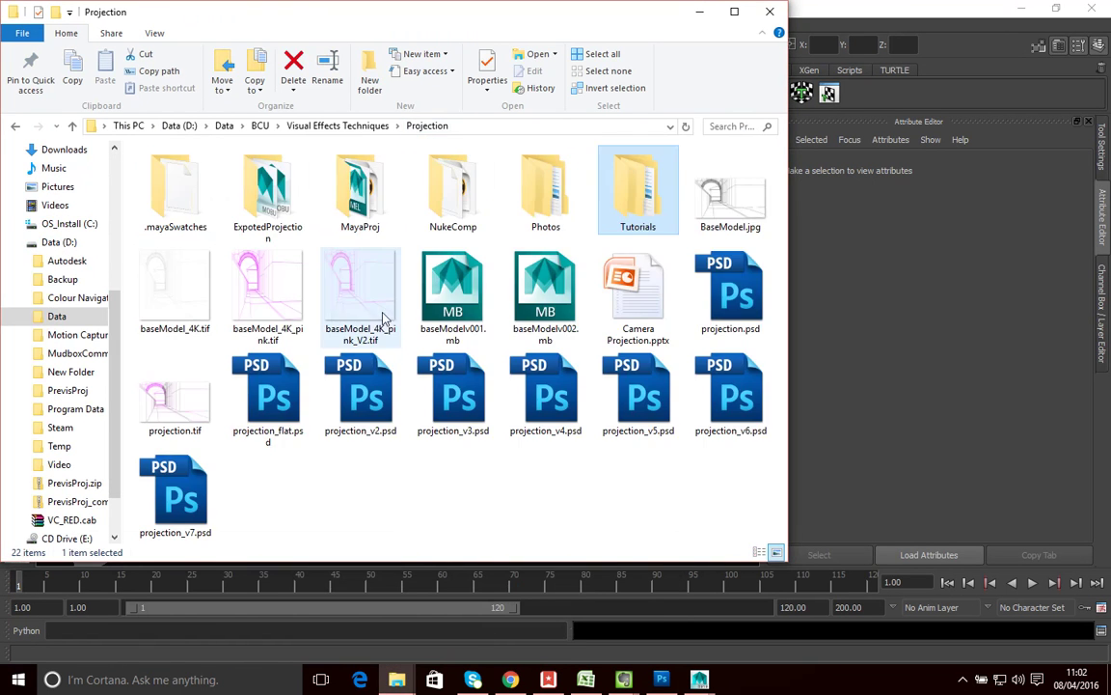
# Create a new folder named ProjComp in Projection
pyautogui.rightClick(440, 490)
pyautogui.moveTo(565, 447)
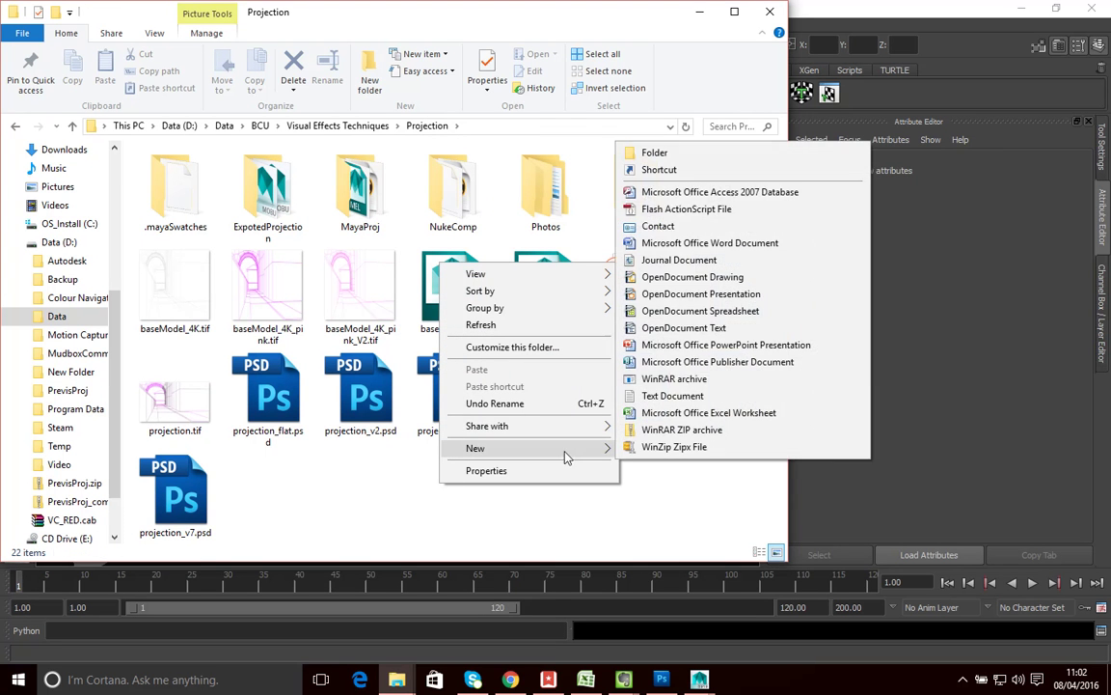
pyautogui.click(666, 171)
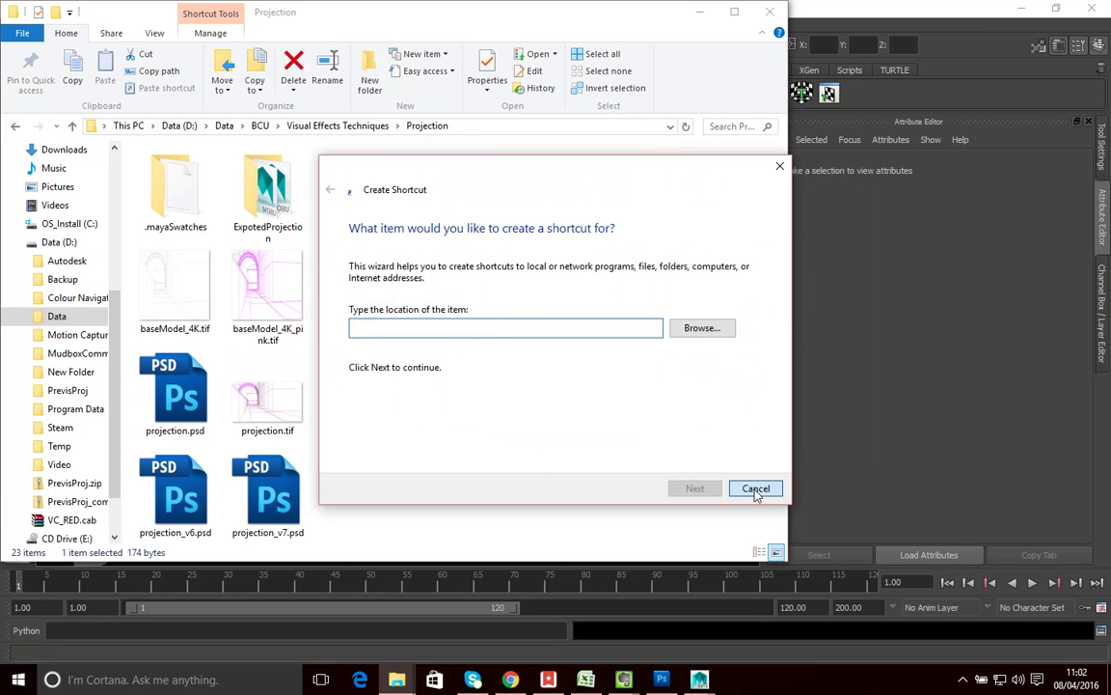
pyautogui.click(755, 488)
pyautogui.rightClick(525, 475)
pyautogui.moveTo(598, 439)
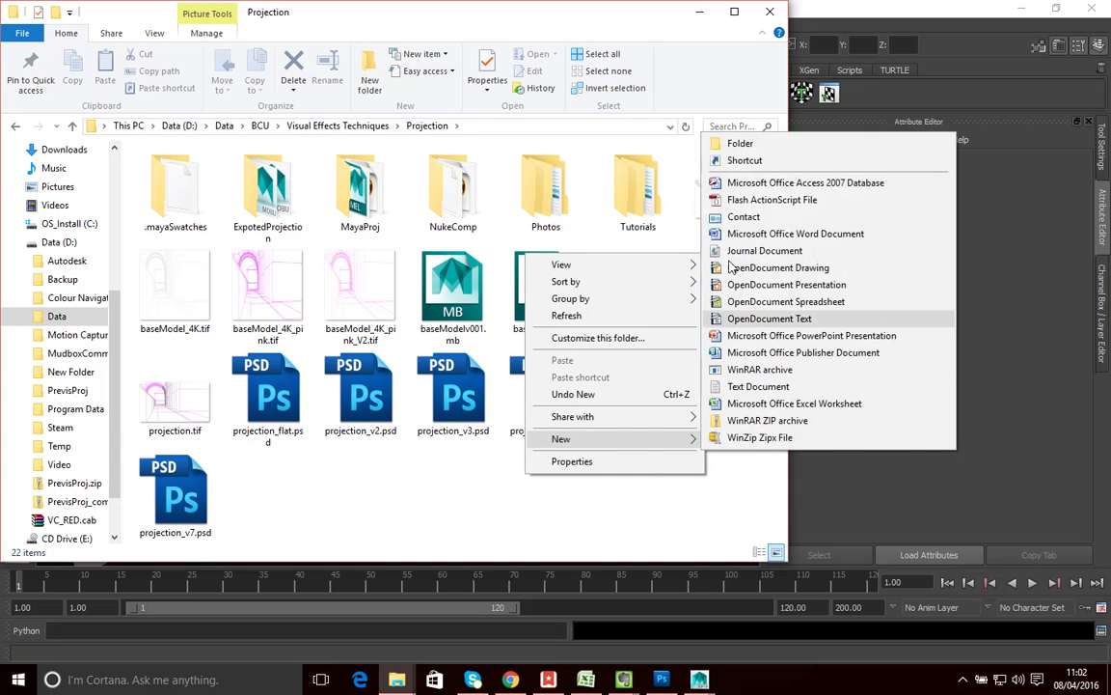
pyautogui.click(752, 141)
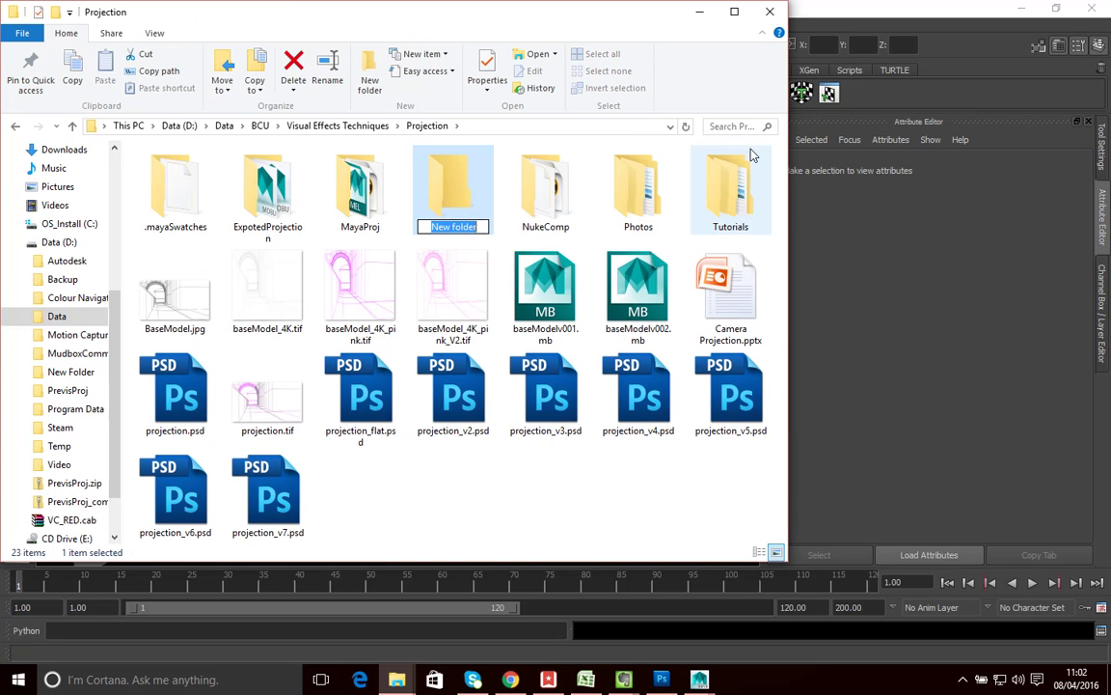
pyautogui.write('ProjComp')
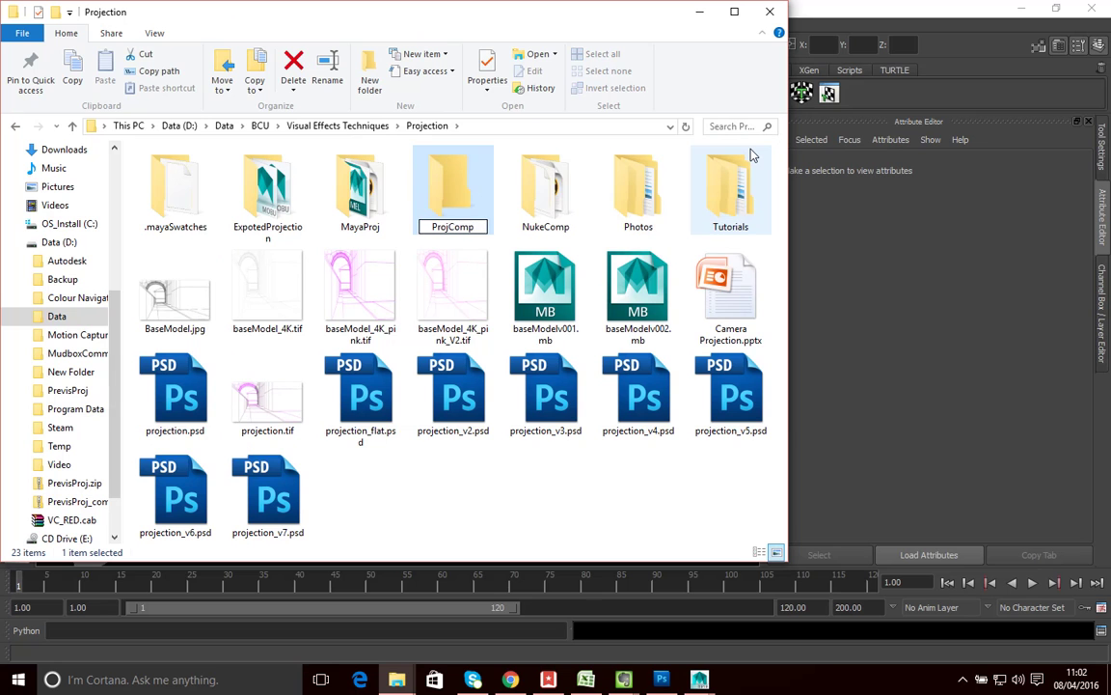
pyautogui.press('Return')
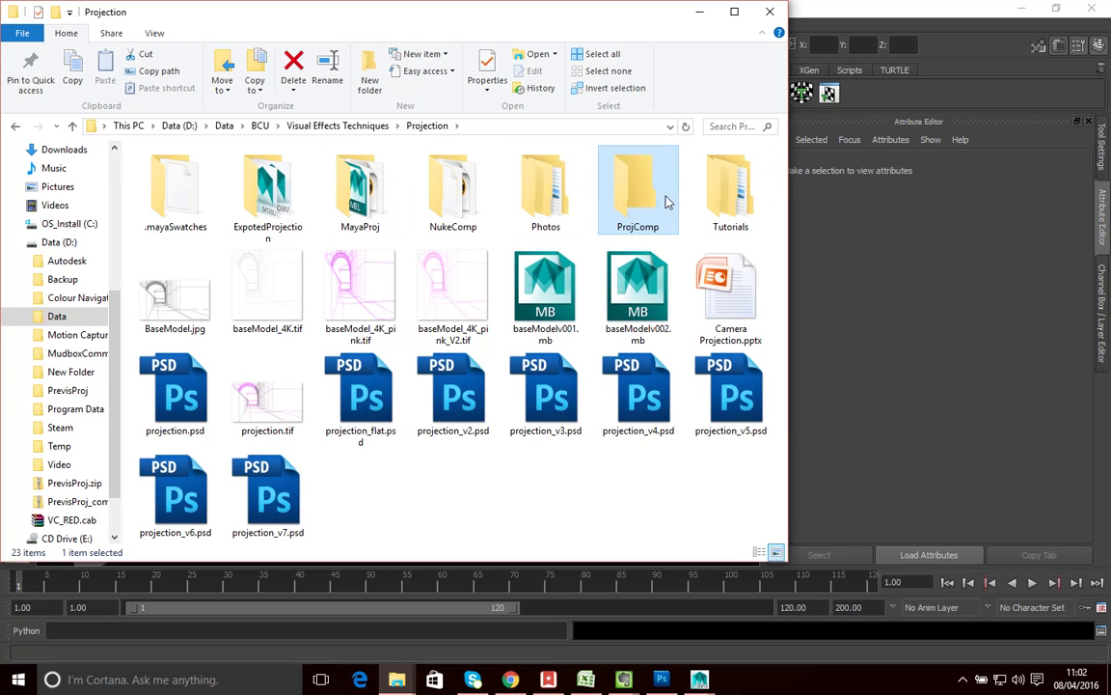
# Back in Maya, select the house block pCube1 together with the bridge plank pPlane1
pyautogui.click(810, 253)
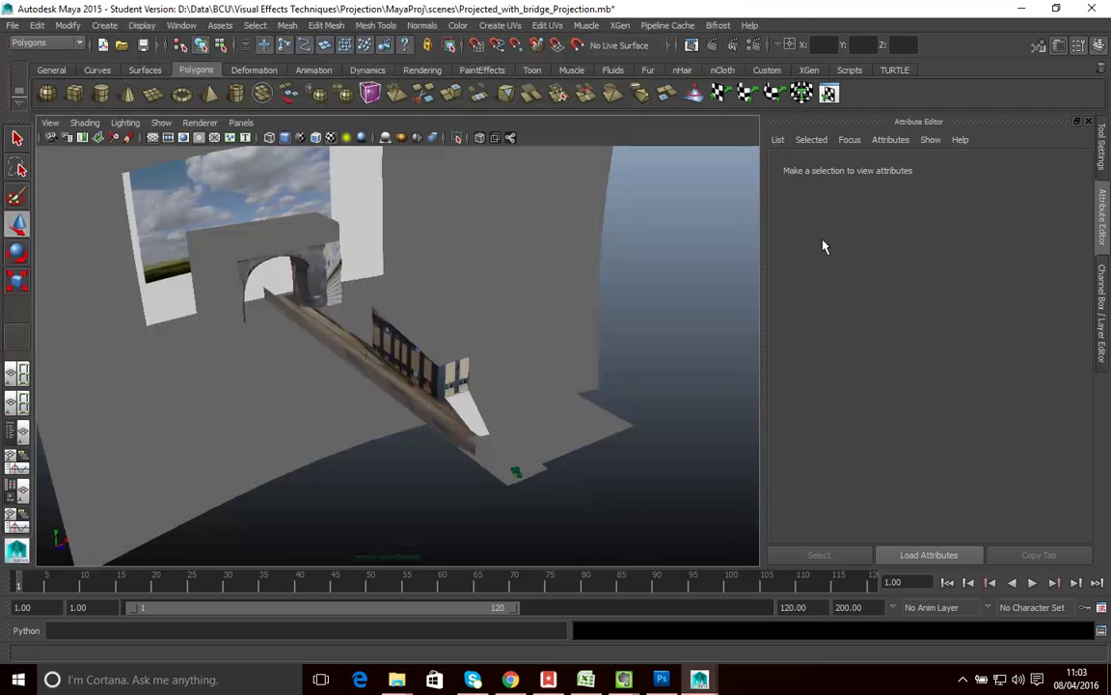
pyautogui.click(399, 344)
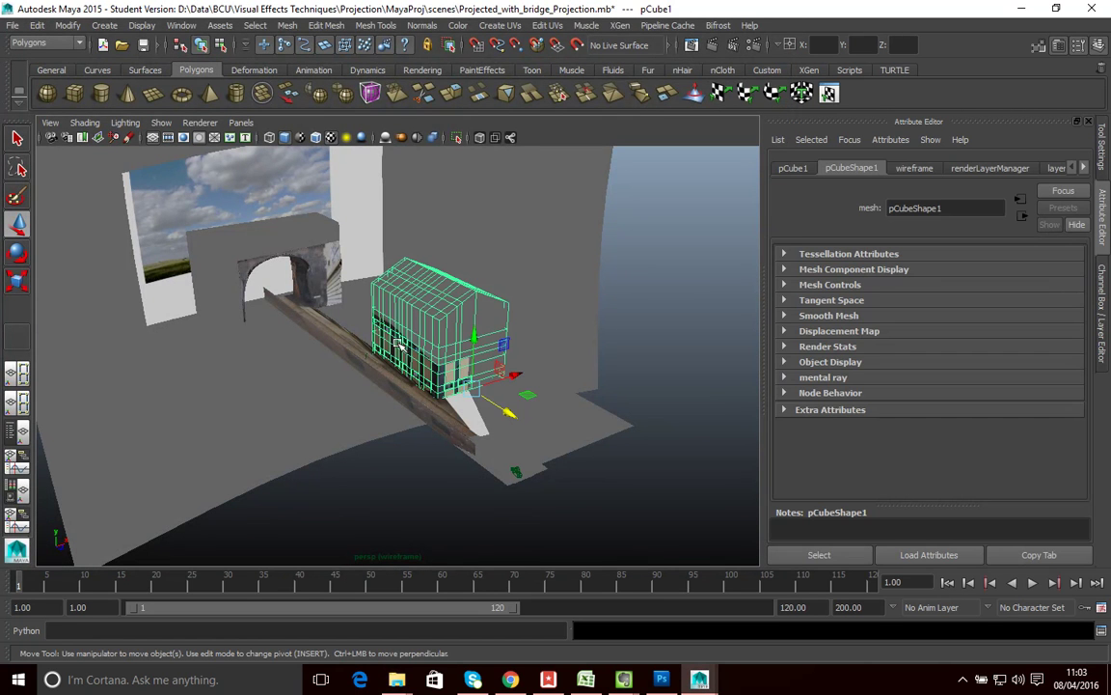
pyautogui.click(394, 385)
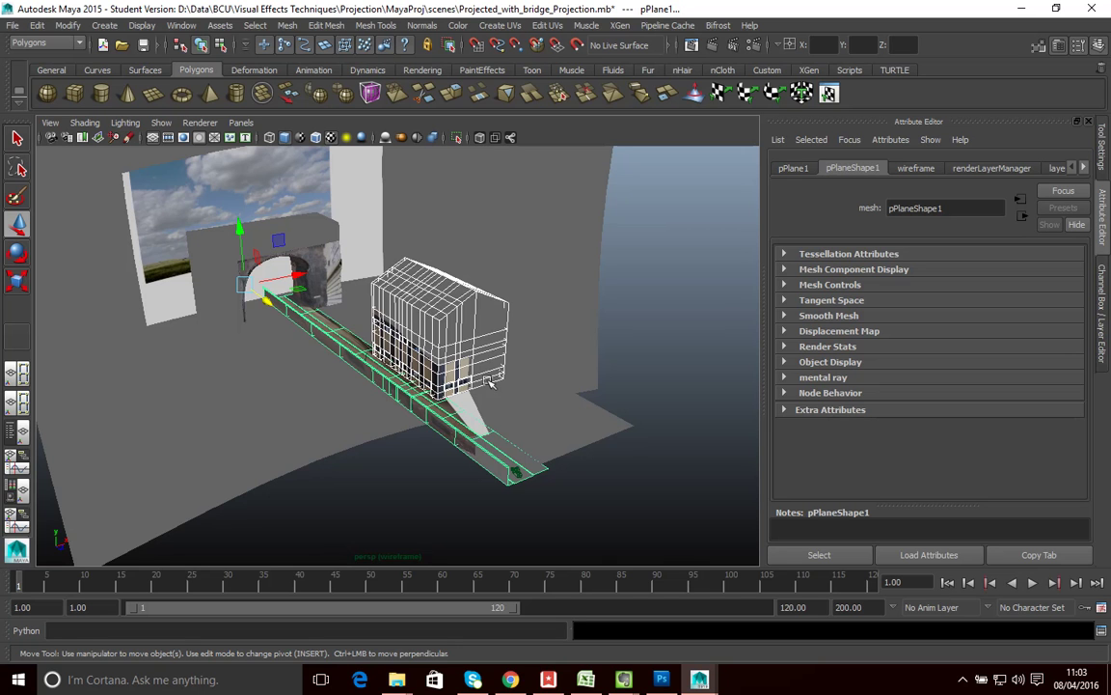
pyautogui.click(437, 385)
pyautogui.click(418, 409)
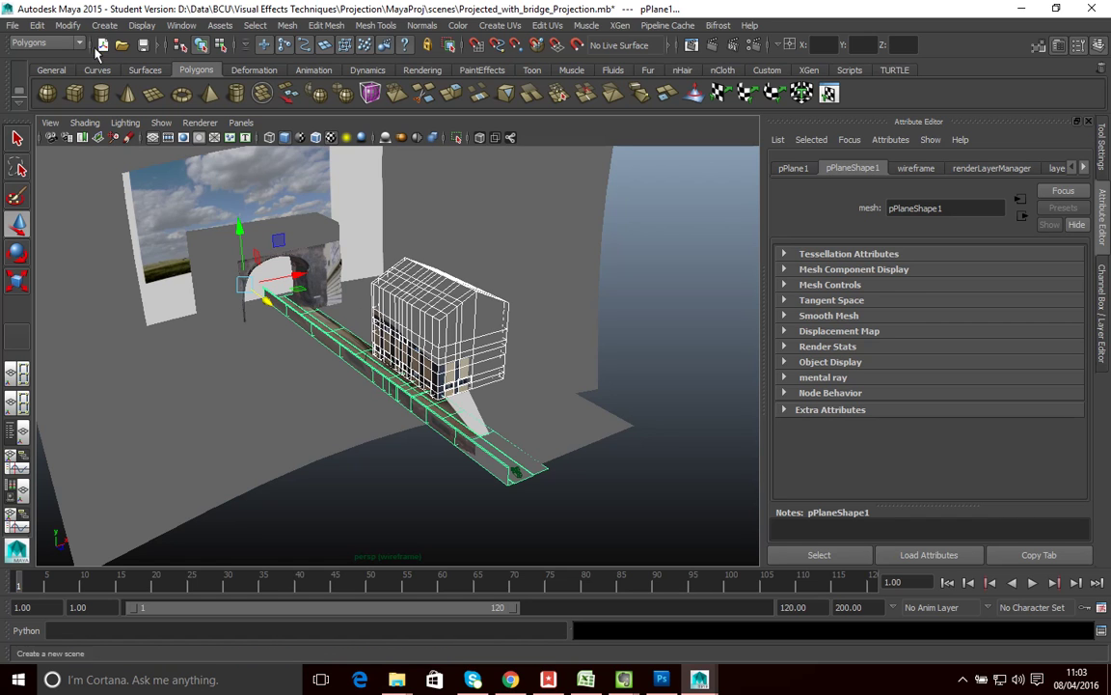
# Export the selection as OBJexport file GeoBuildings.obj into the ProjComp folder
pyautogui.click(13, 25)
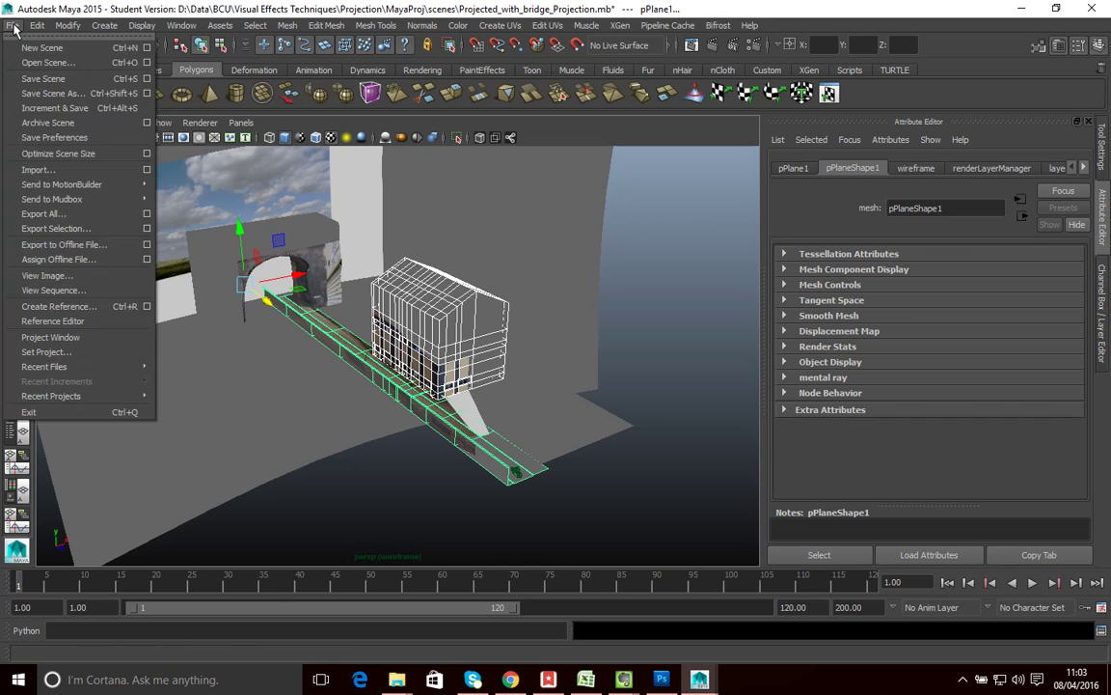
pyautogui.click(50, 232)
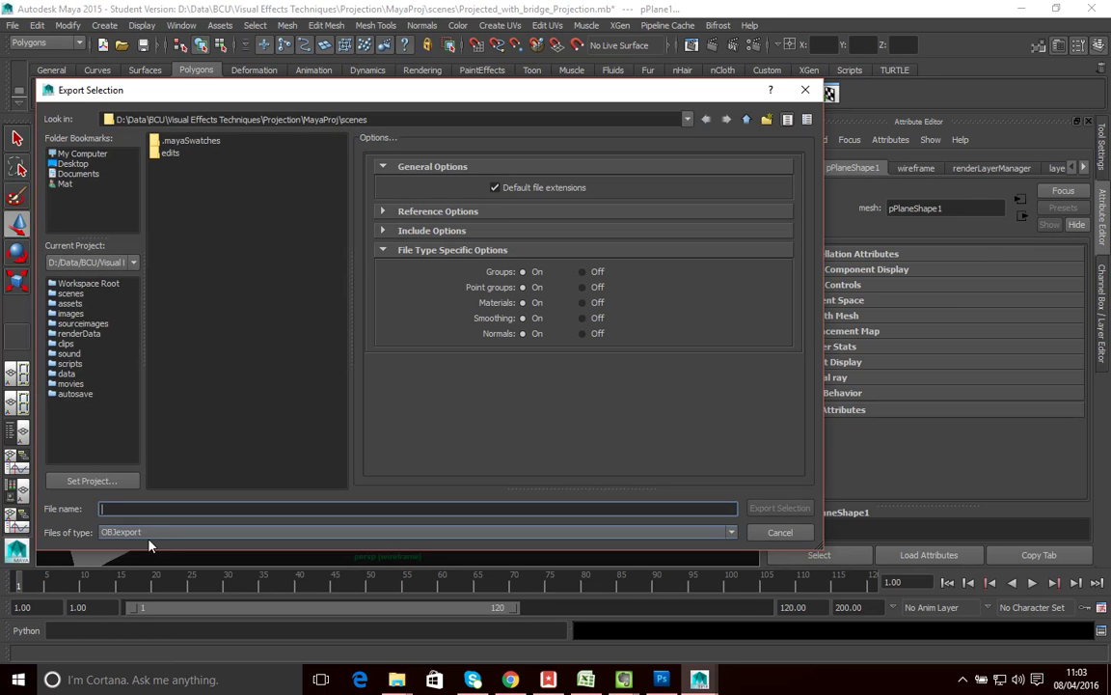
pyautogui.click(110, 533)
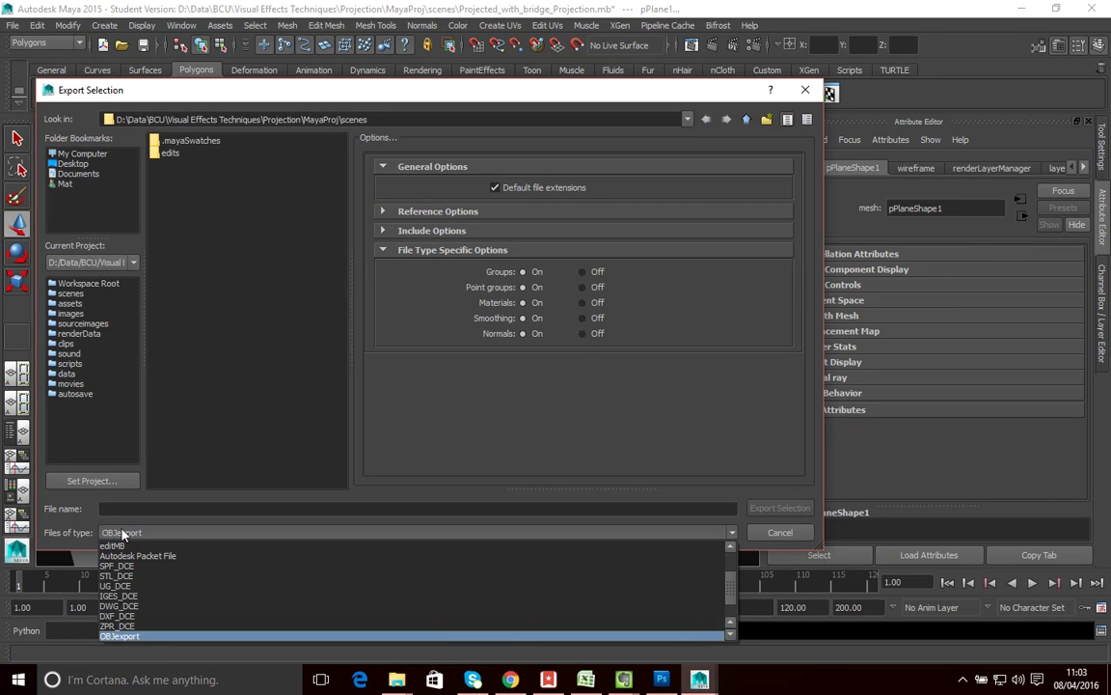
pyautogui.click(126, 640)
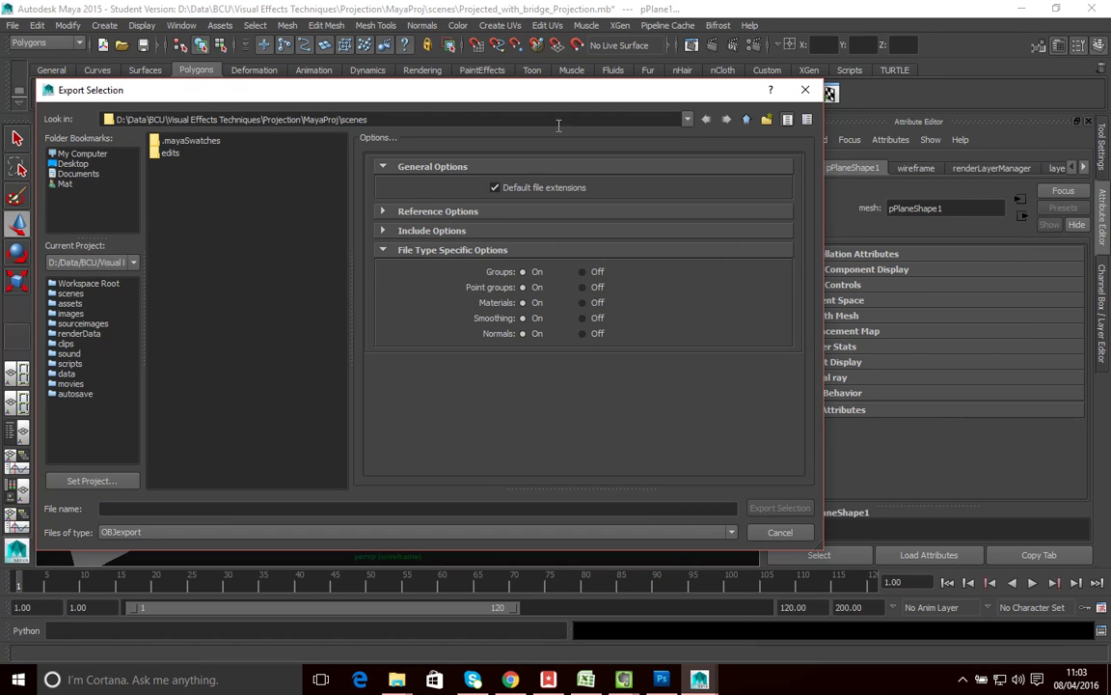
pyautogui.click(745, 120)
pyautogui.click(746, 121)
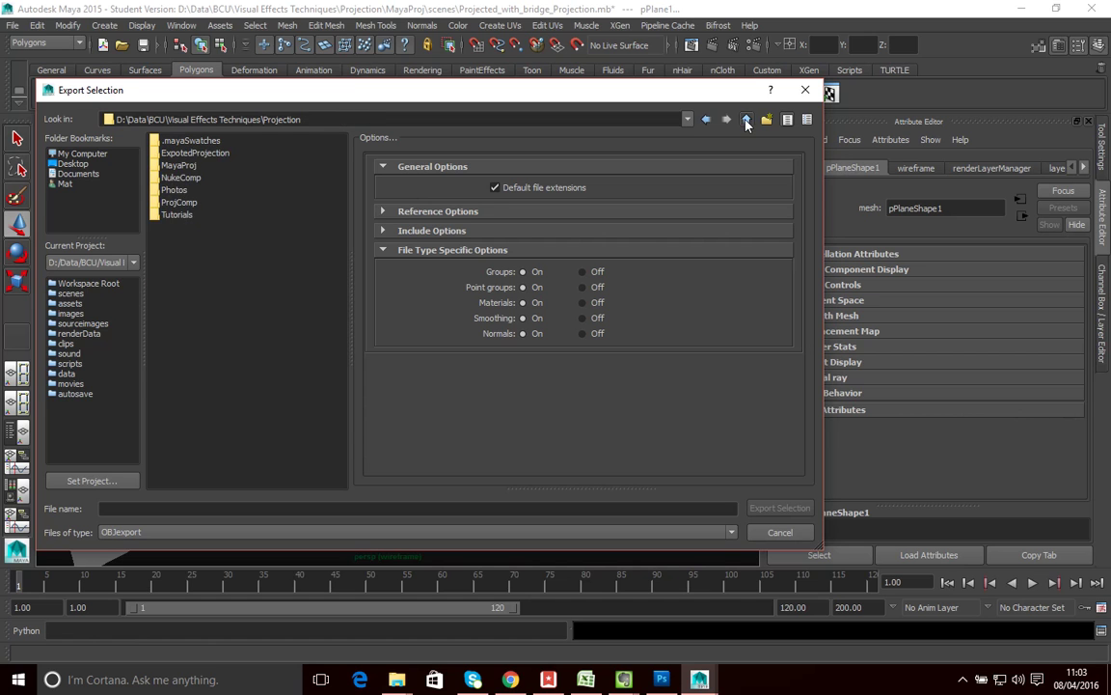
pyautogui.click(746, 121)
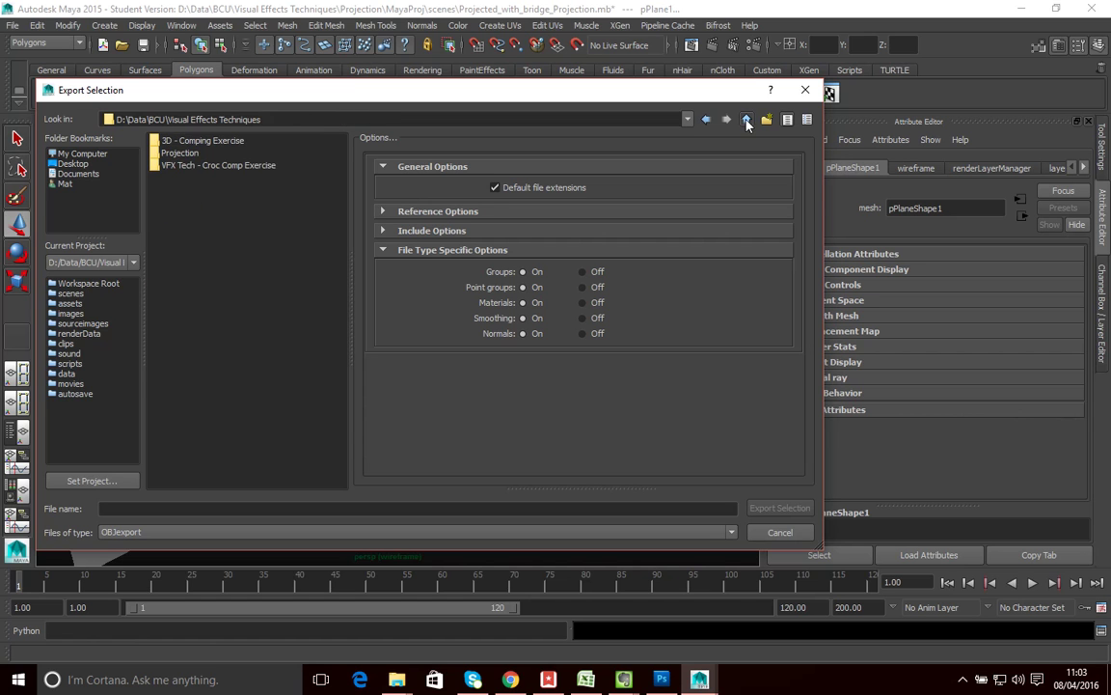
pyautogui.doubleClick(175, 154)
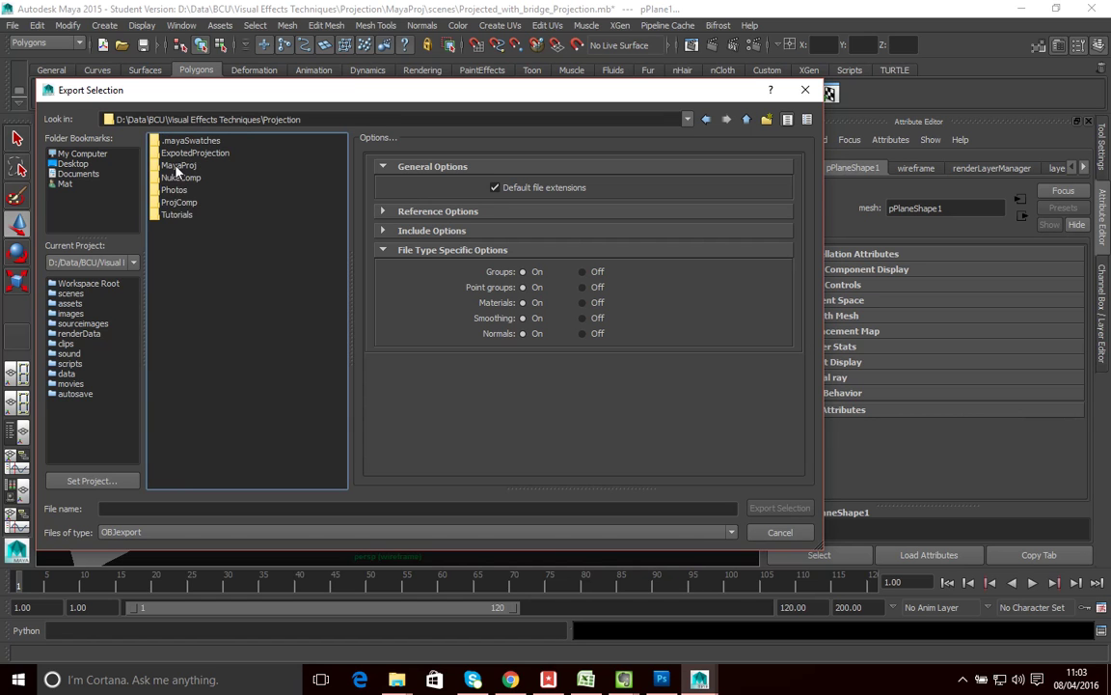
pyautogui.doubleClick(178, 202)
pyautogui.click(189, 506)
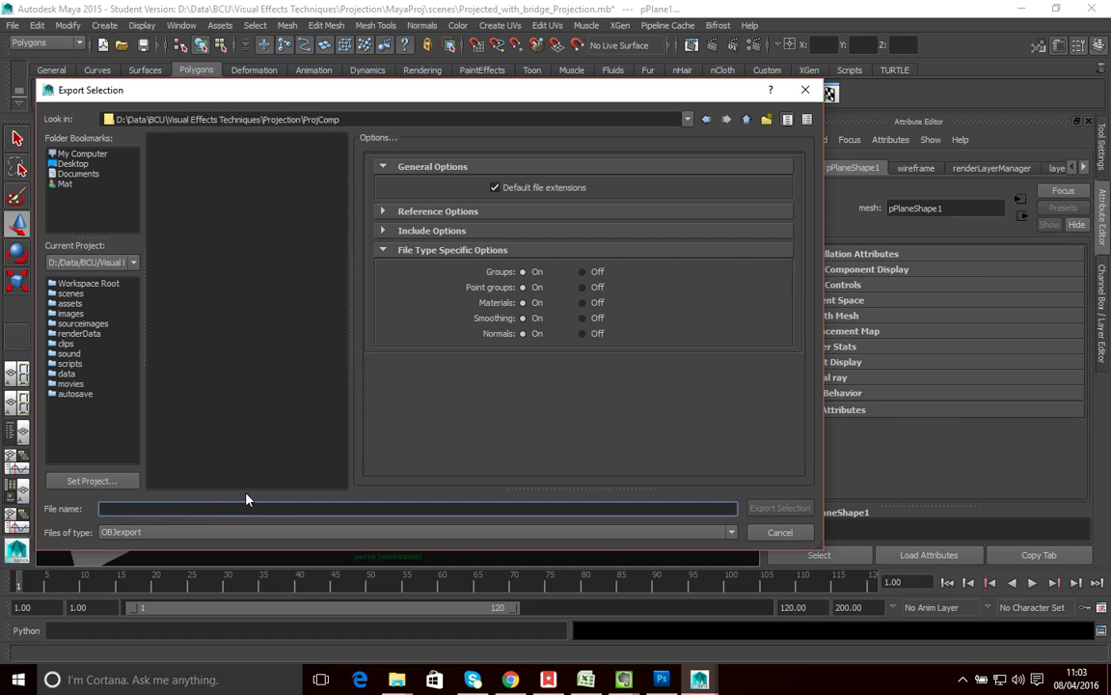
pyautogui.write('GeoBuilding')
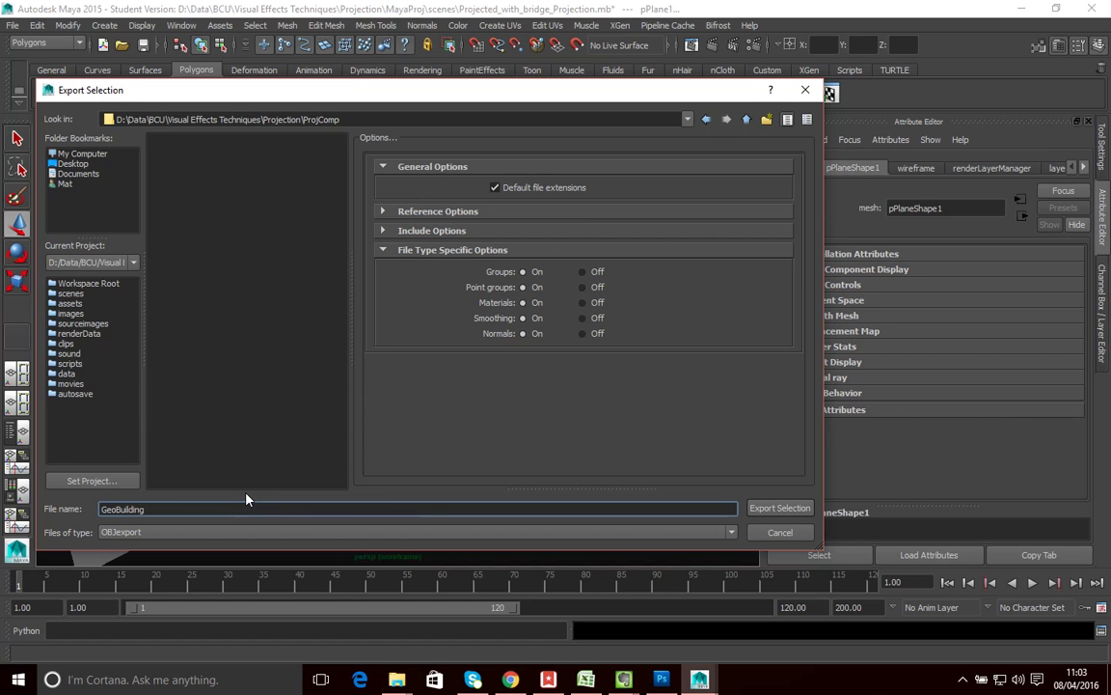
pyautogui.write('s')
pyautogui.click(777, 507)
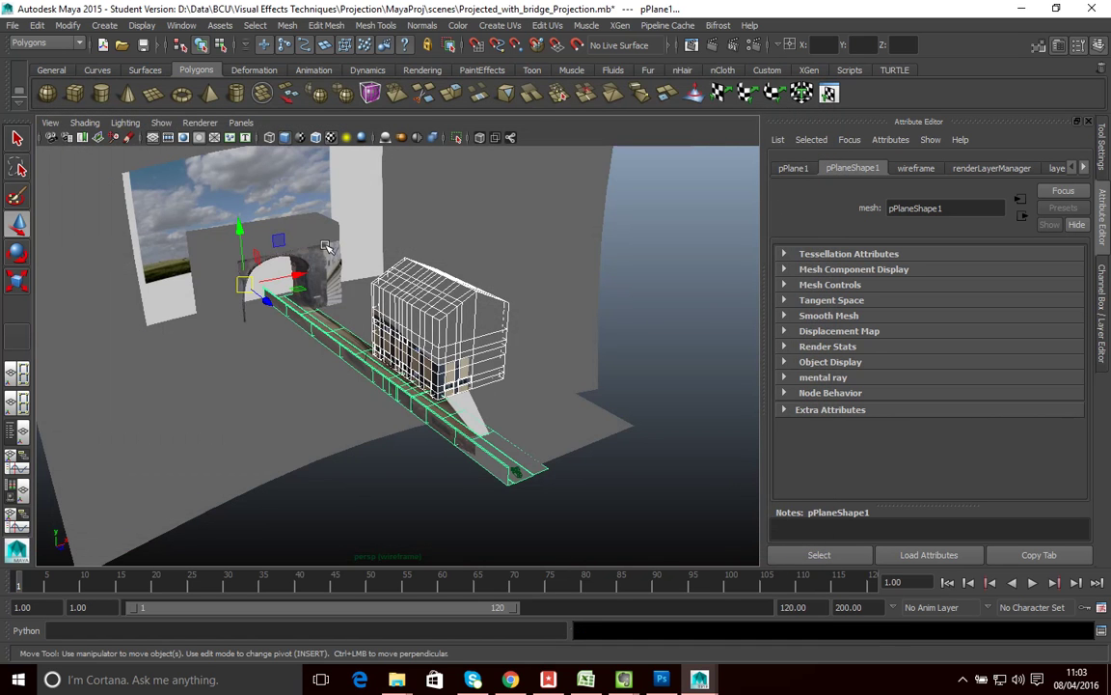
# Select the bridge arch and export it as GeoBridge.obj
pyautogui.click(326, 248)
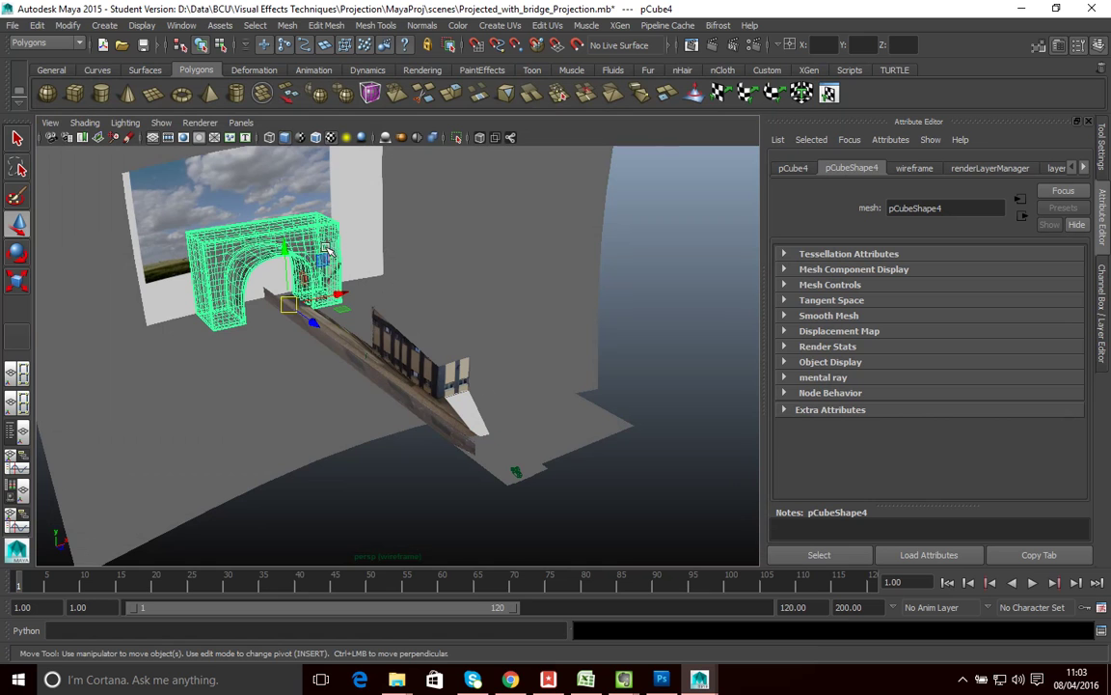
pyautogui.click(17, 25)
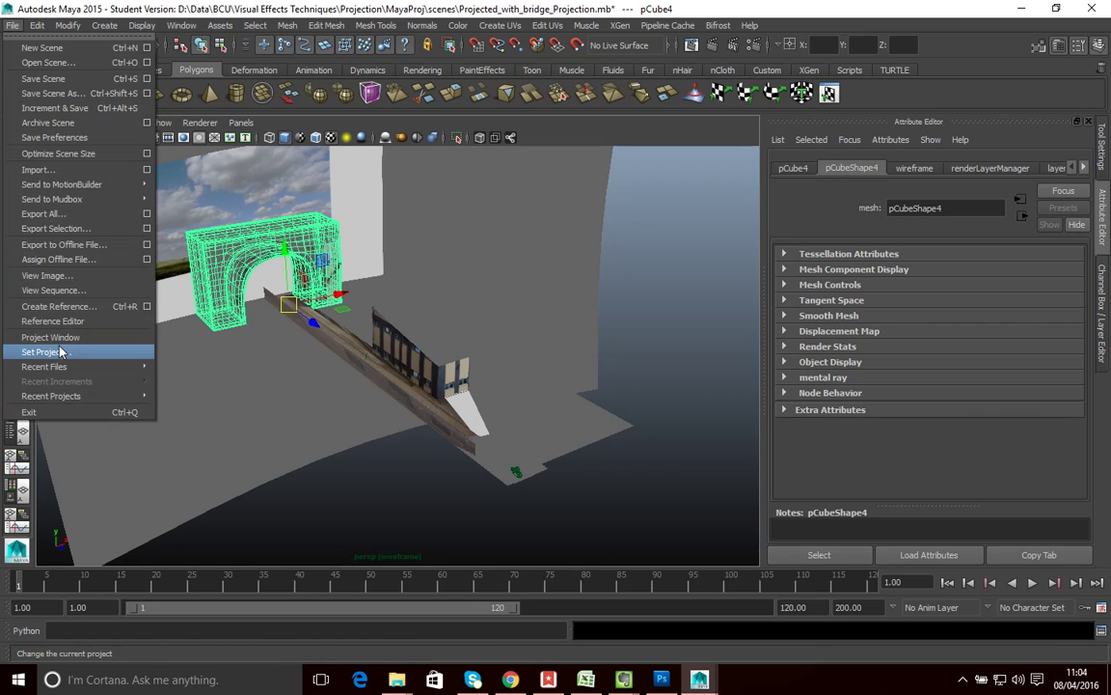
pyautogui.click(53, 229)
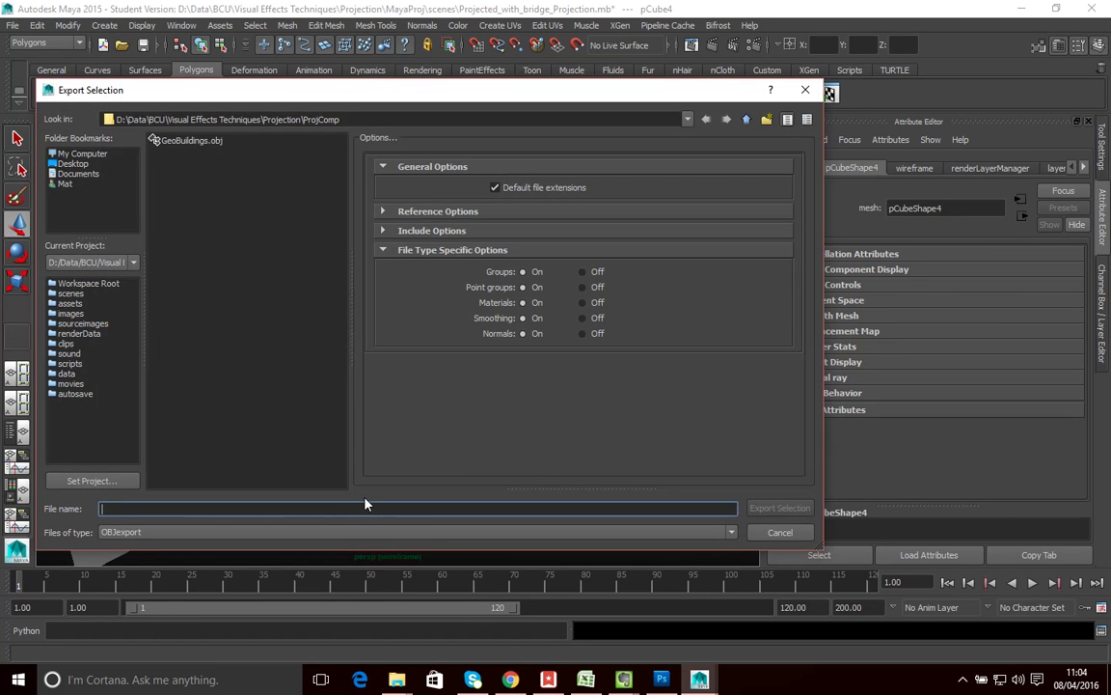
pyautogui.write('GeoBridge')
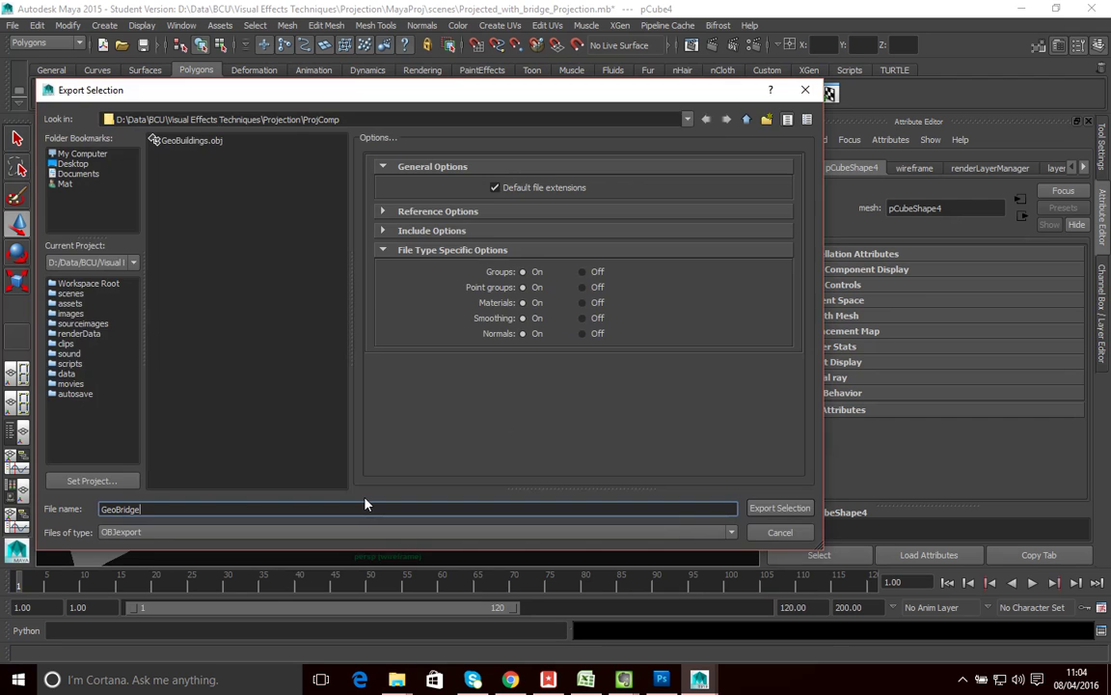
pyautogui.press('Return')
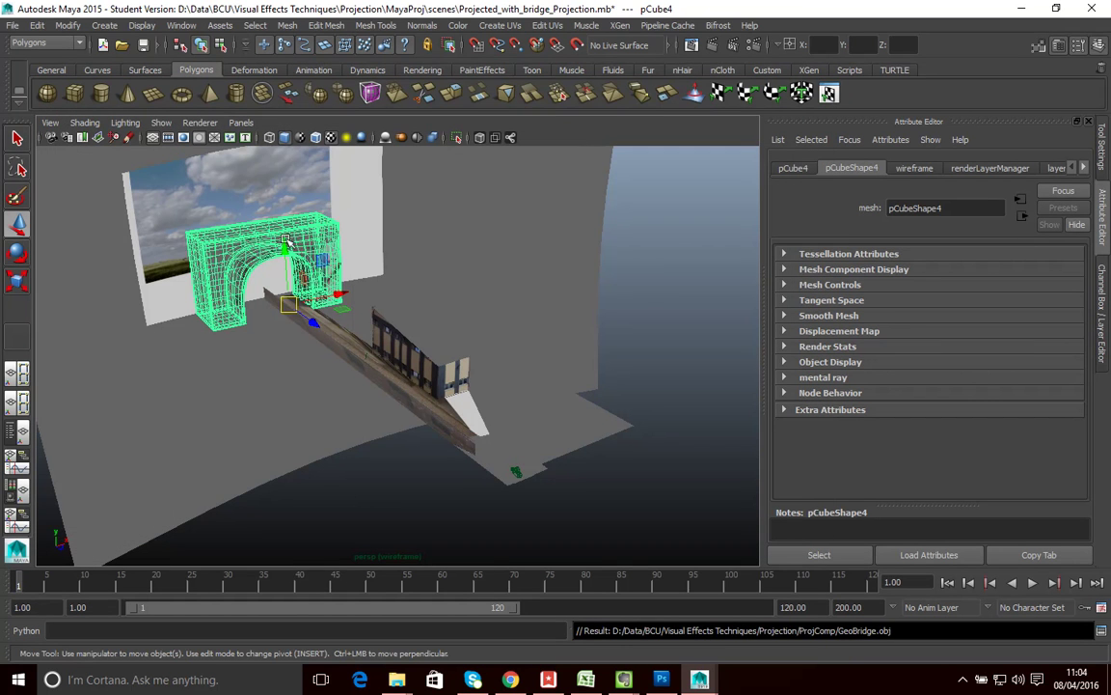
# Select the curved sky plane and export it as GeoSky.obj
pyautogui.click(292, 164)
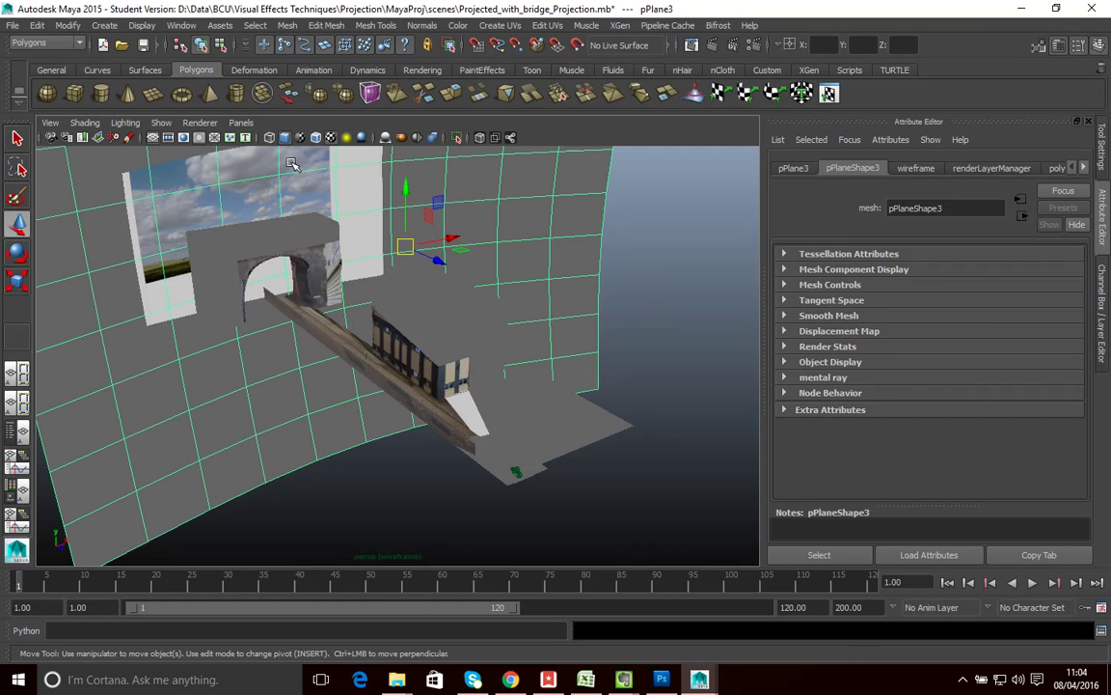
pyautogui.click(13, 25)
pyautogui.moveTo(55, 368)
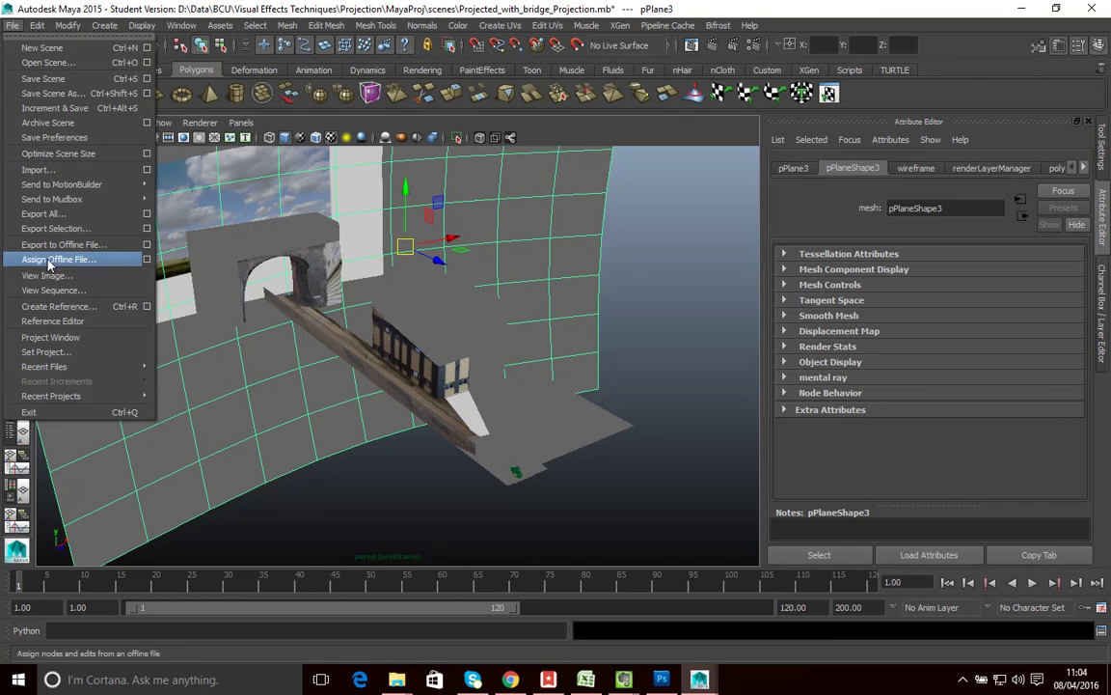
pyautogui.click(51, 228)
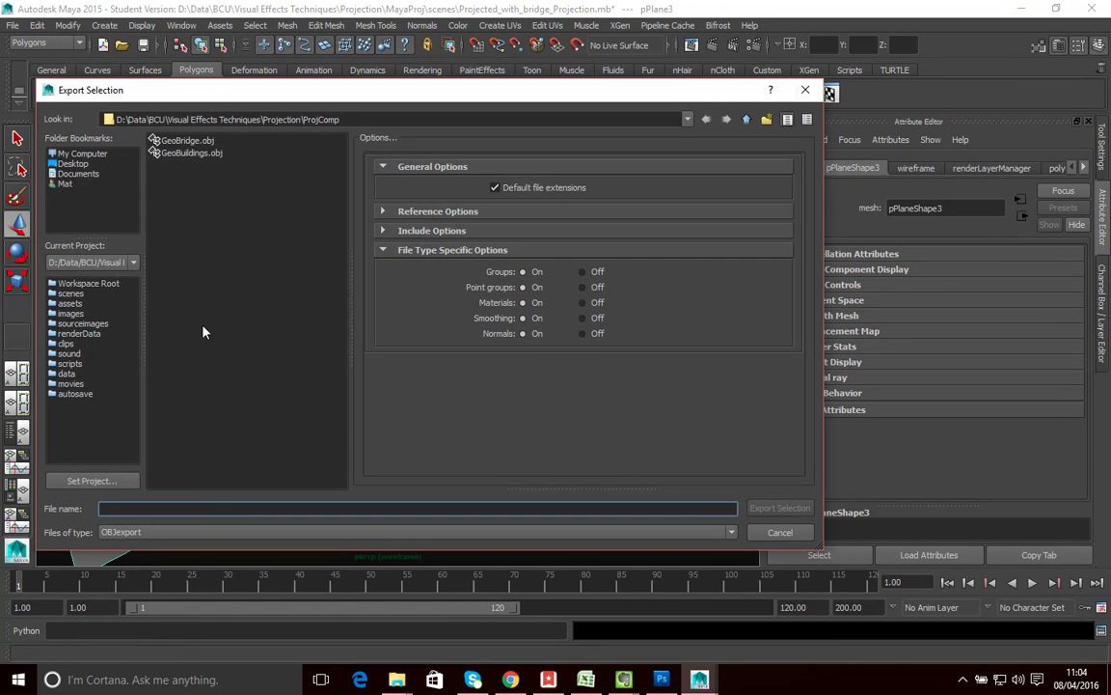
pyautogui.write('GeoSky')
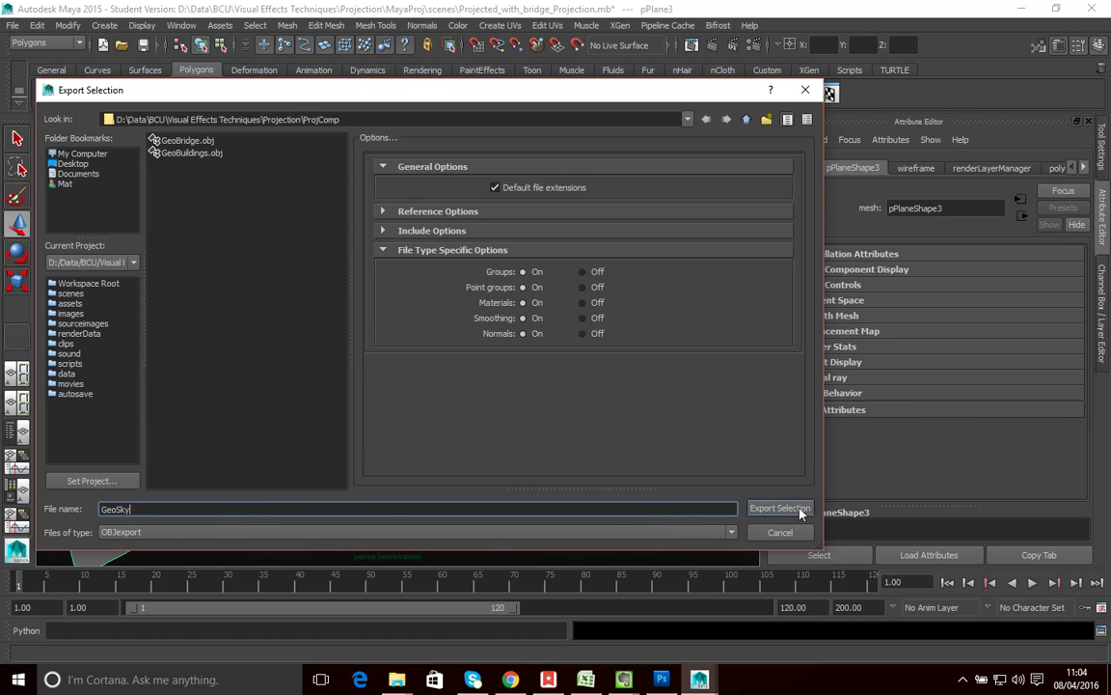
pyautogui.click(779, 508)
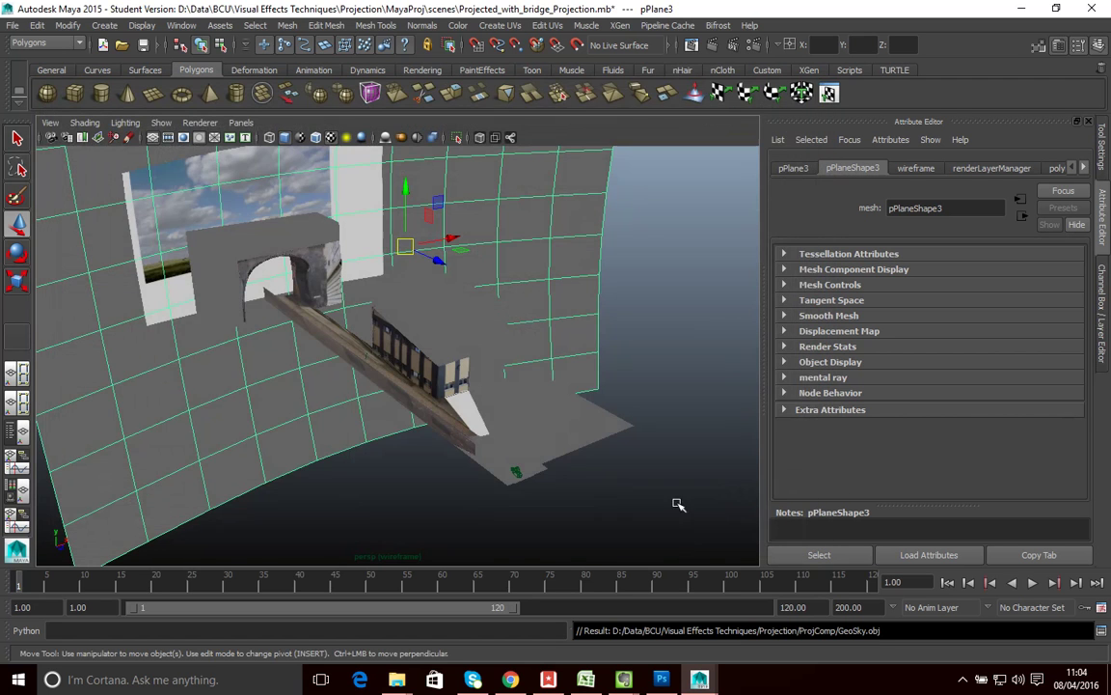
# Show the Channel Box, move to frame 63 and select the bridge walkway
pyautogui.moveTo(586, 431); pyautogui.dragTo(274, 464)
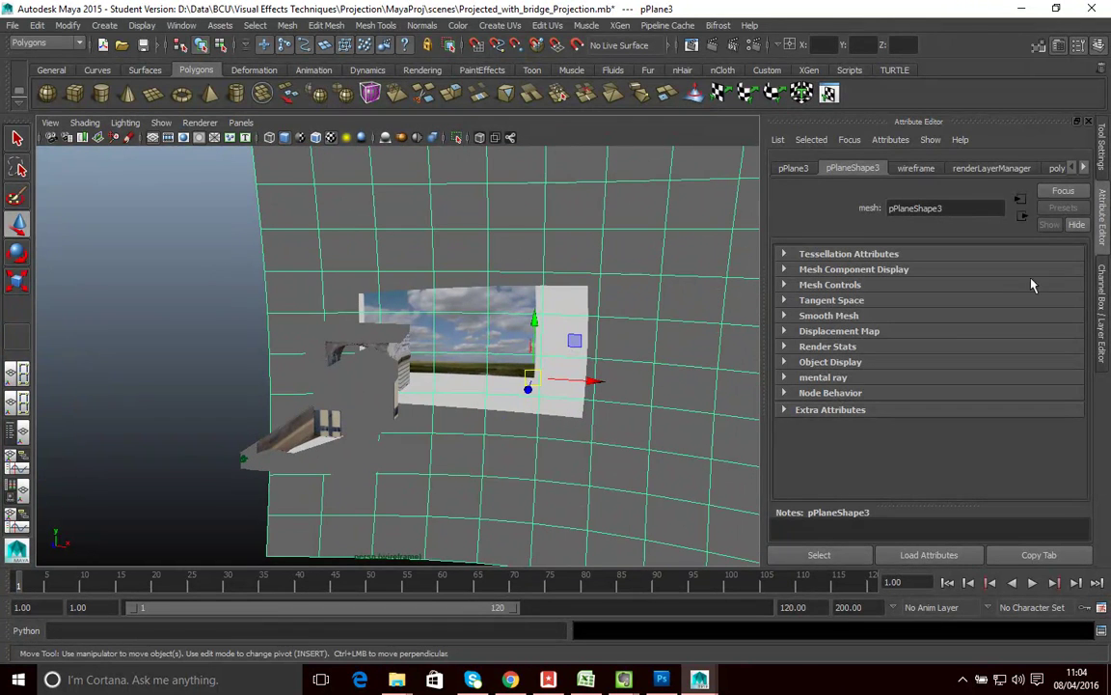
pyautogui.click(1101, 311)
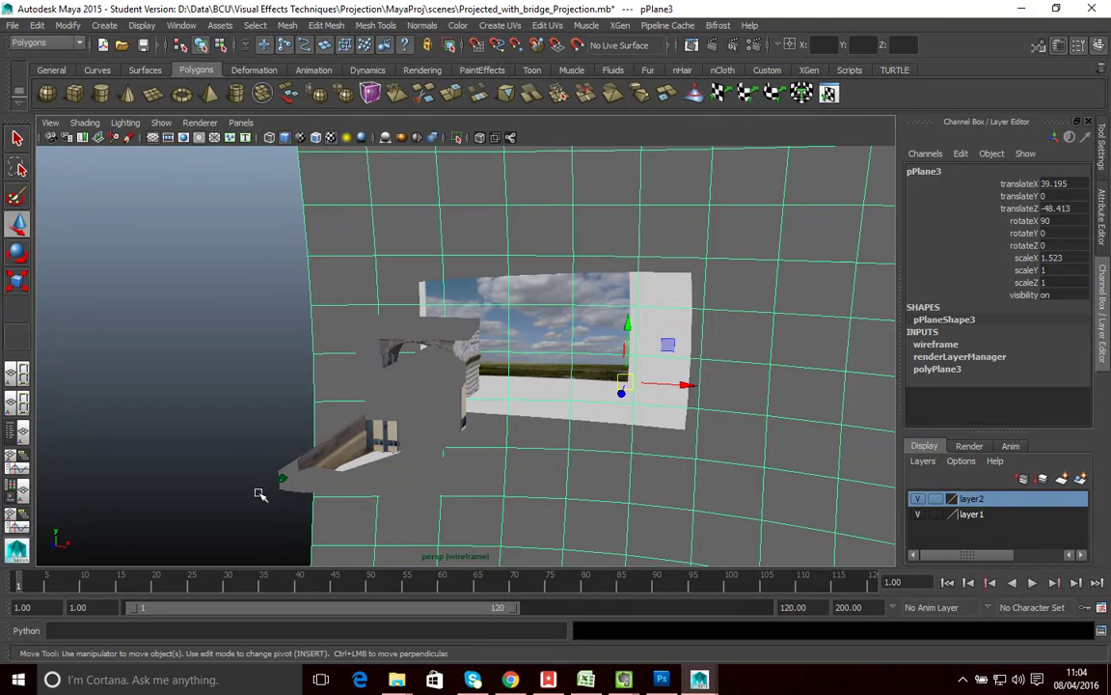
pyautogui.moveTo(183, 443); pyautogui.dragTo(183, 556)
pyautogui.moveTo(68, 582); pyautogui.dragTo(464, 585)
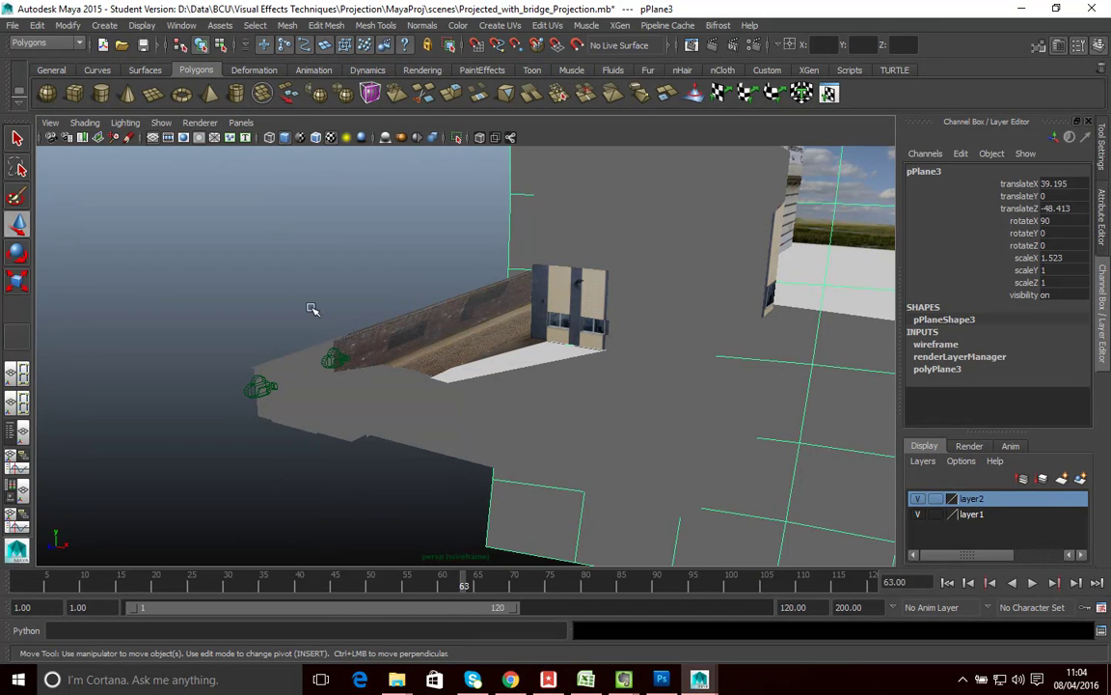
pyautogui.click(333, 363)
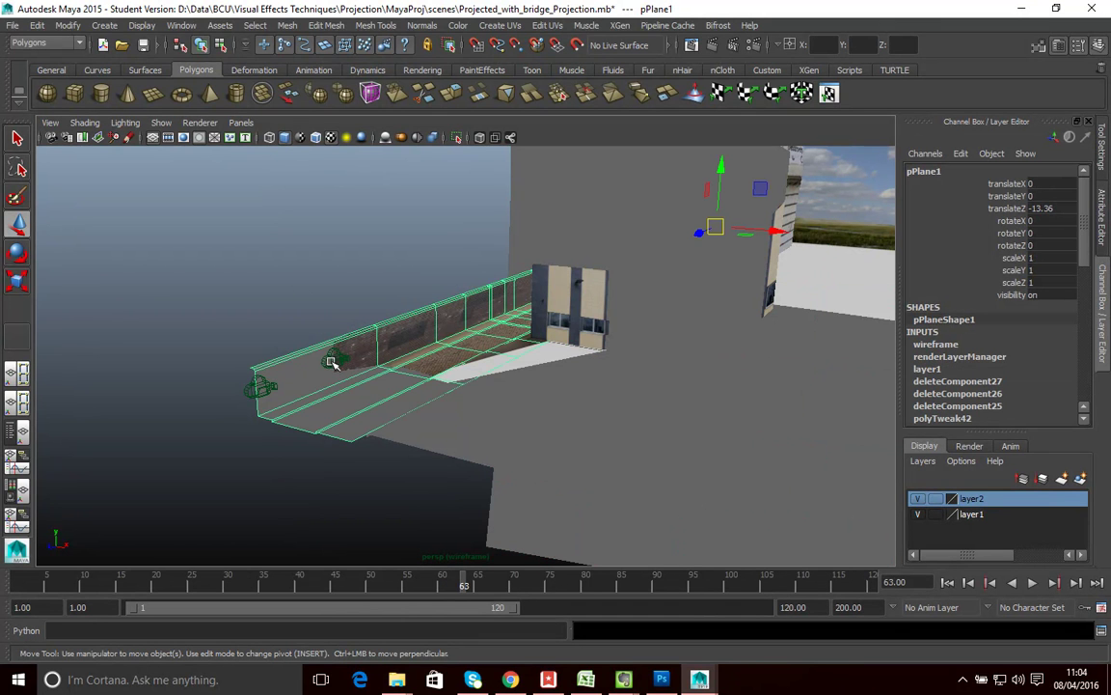
pyautogui.click(294, 282)
pyautogui.click(322, 385)
pyautogui.moveTo(322, 385); pyautogui.dragTo(382, 409)
# Select camera2 and rename it Projection in the Channel Box
pyautogui.click(418, 321)
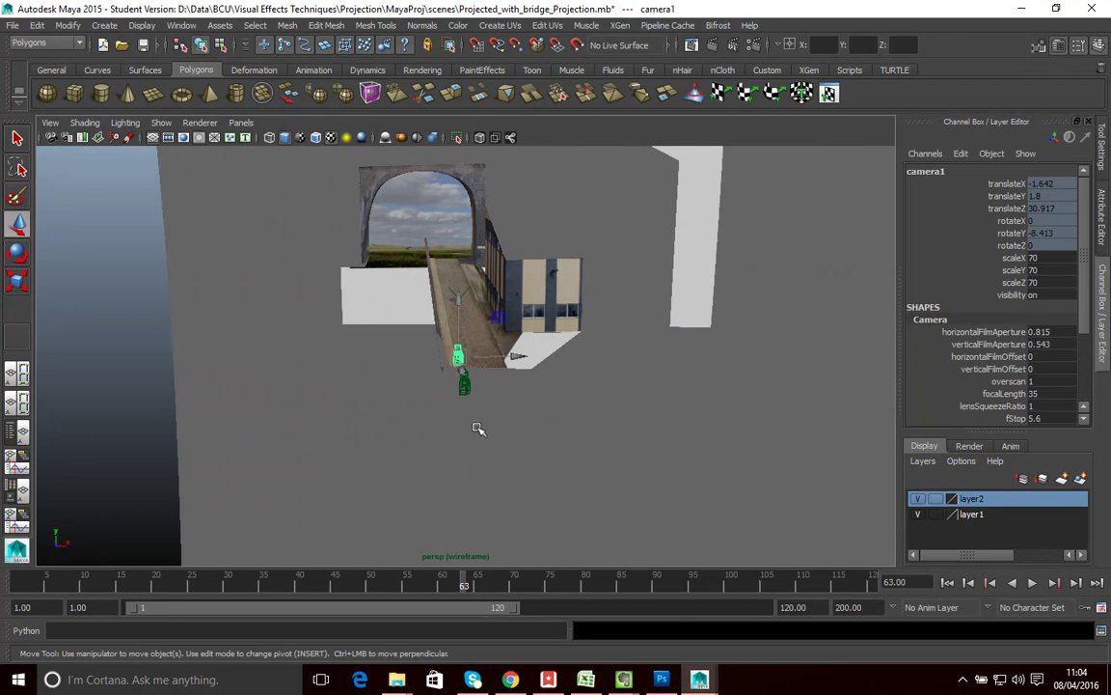
pyautogui.click(464, 386)
pyautogui.moveTo(478, 426); pyautogui.dragTo(408, 438)
pyautogui.doubleClick(932, 174)
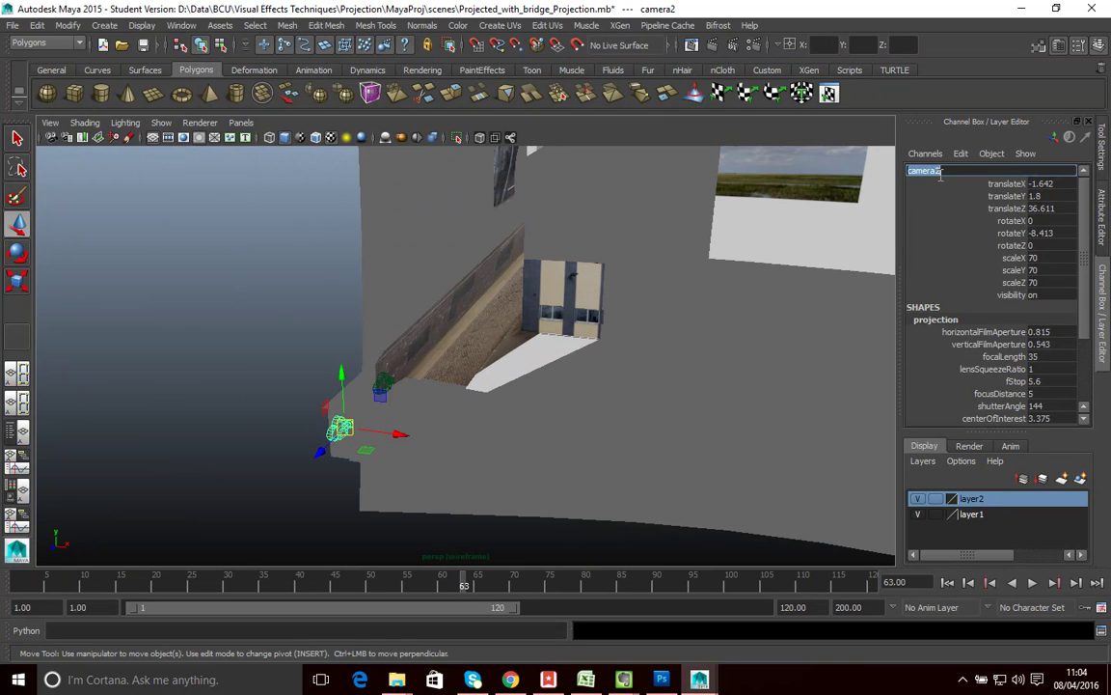
pyautogui.write('Projection')
pyautogui.press('Return')
pyautogui.moveTo(499, 445); pyautogui.dragTo(496, 469)
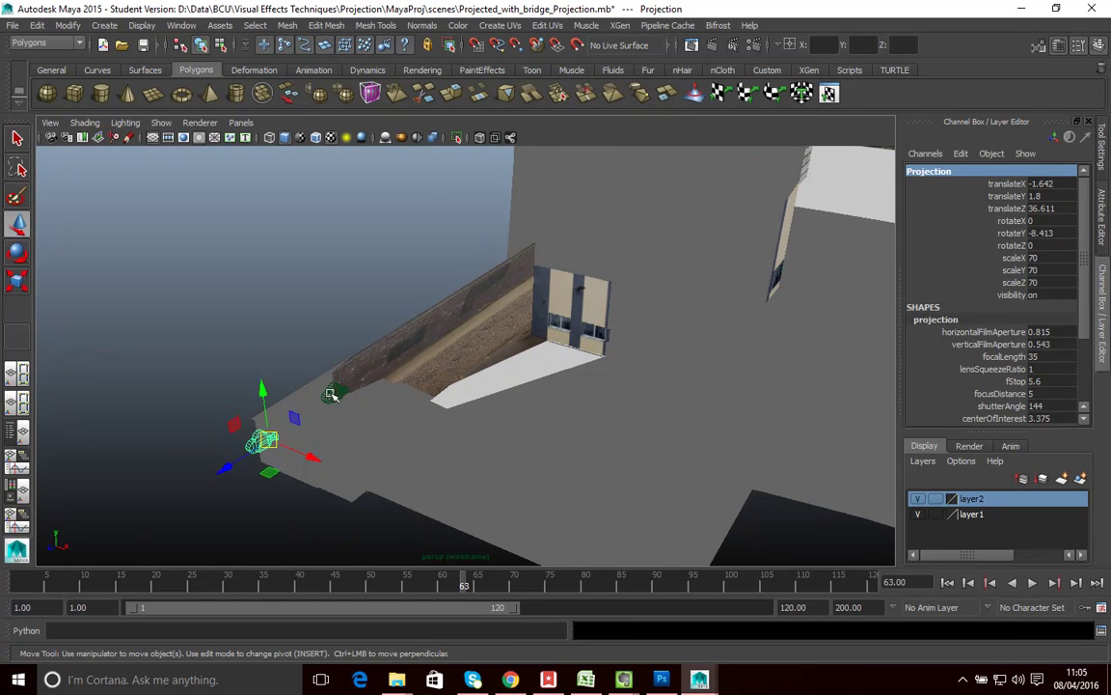
pyautogui.click(357, 444)
pyautogui.moveTo(335, 388); pyautogui.dragTo(322, 355)
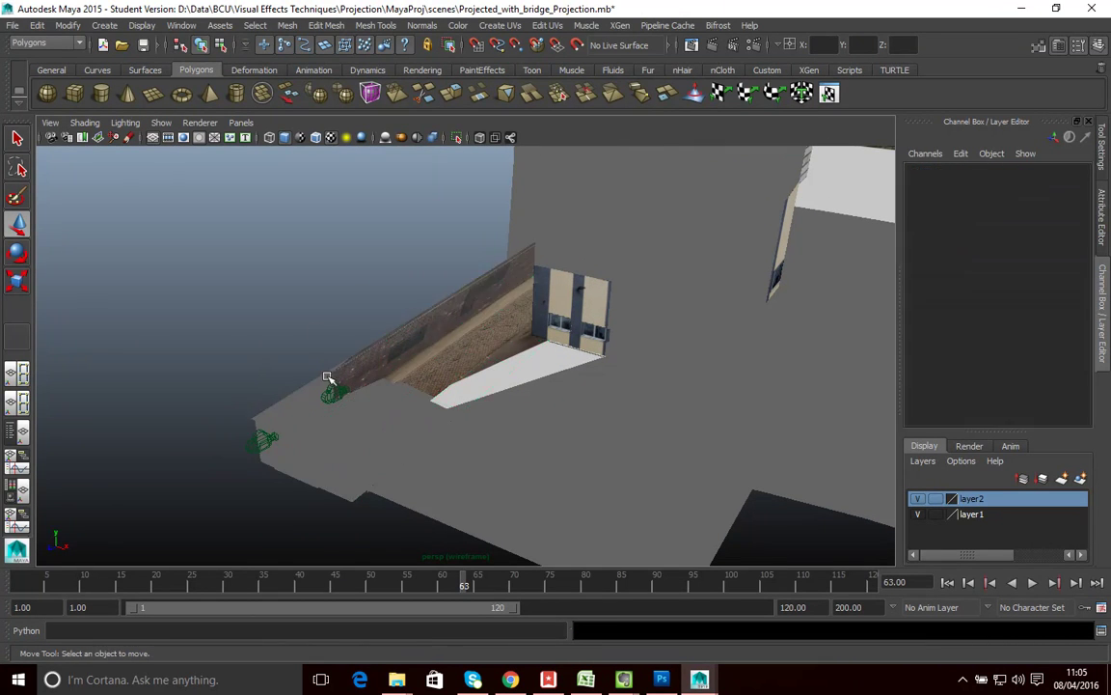
pyautogui.moveTo(298, 442); pyautogui.dragTo(307, 436)
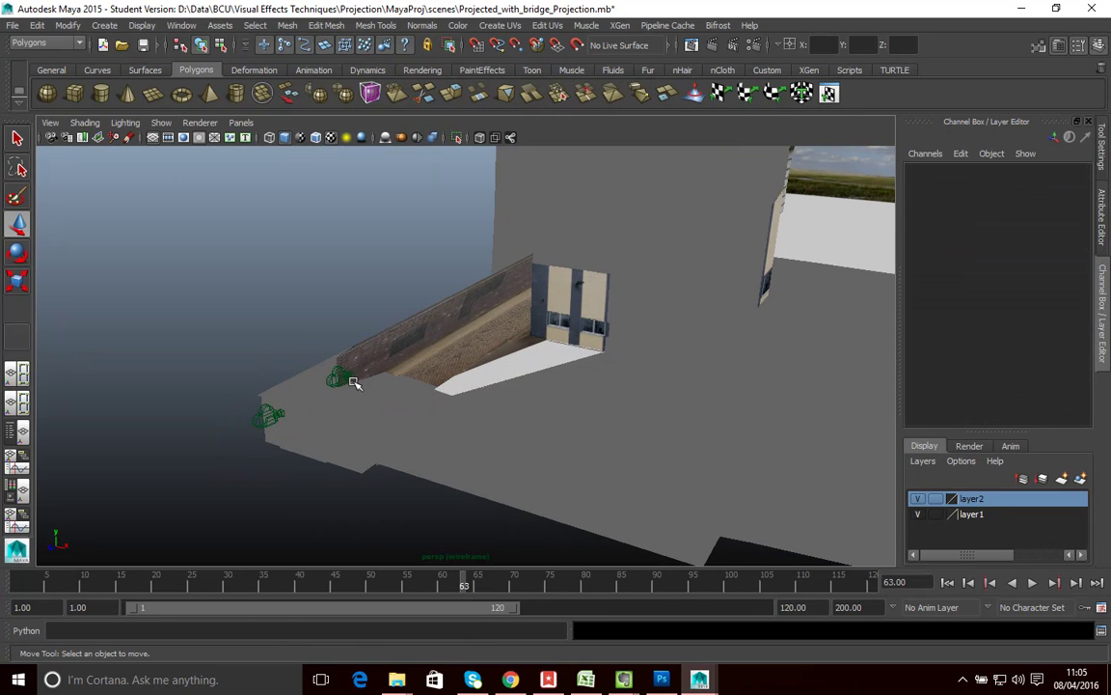
pyautogui.moveTo(340, 381)
pyautogui.mouseDown()
pyautogui.moveTo(390, 439)
pyautogui.moveTo(421, 449)
pyautogui.moveTo(310, 396)
pyautogui.moveTo(337, 411)
pyautogui.moveTo(327, 361)
pyautogui.mouseUp()
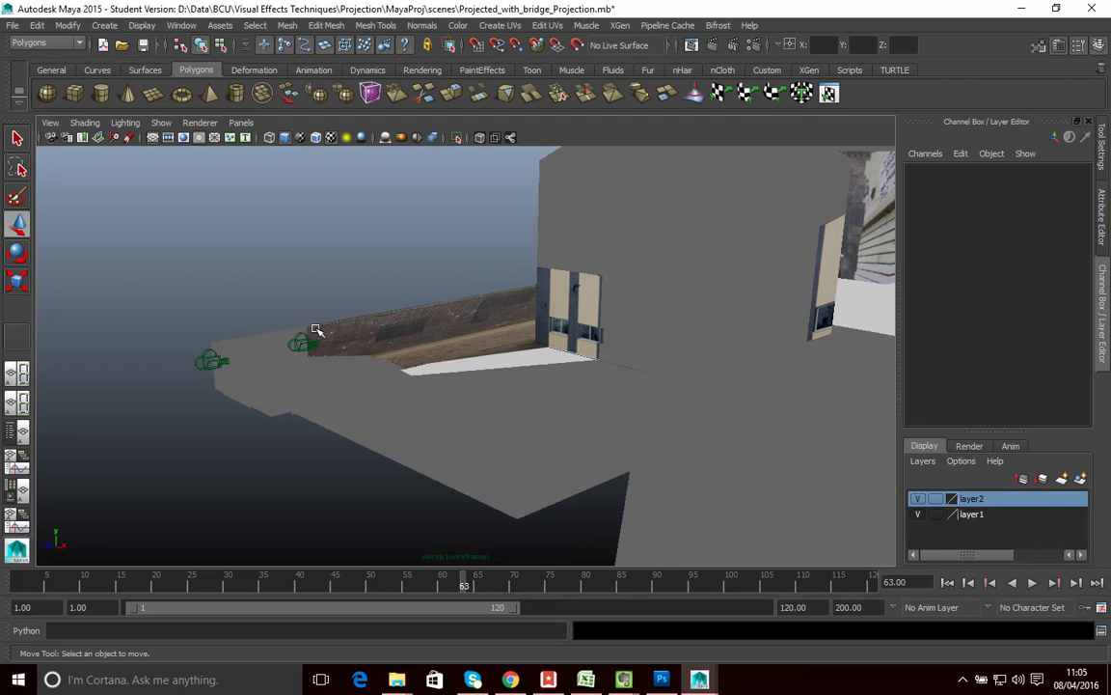
pyautogui.click(299, 349)
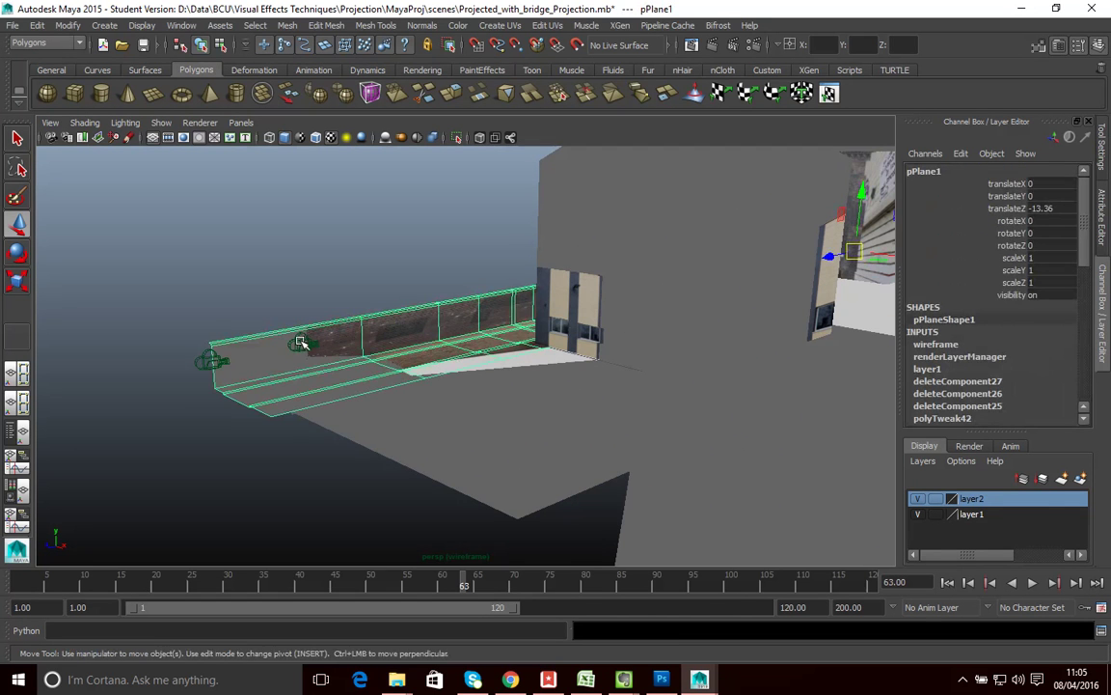
pyautogui.moveTo(320, 368); pyautogui.dragTo(360, 449)
pyautogui.click(363, 502)
pyautogui.moveTo(363, 501); pyautogui.dragTo(367, 463)
pyautogui.moveTo(258, 587)
pyautogui.mouseDown()
pyautogui.moveTo(154, 586)
pyautogui.moveTo(511, 576)
pyautogui.moveTo(39, 581)
pyautogui.moveTo(428, 578)
pyautogui.mouseUp()
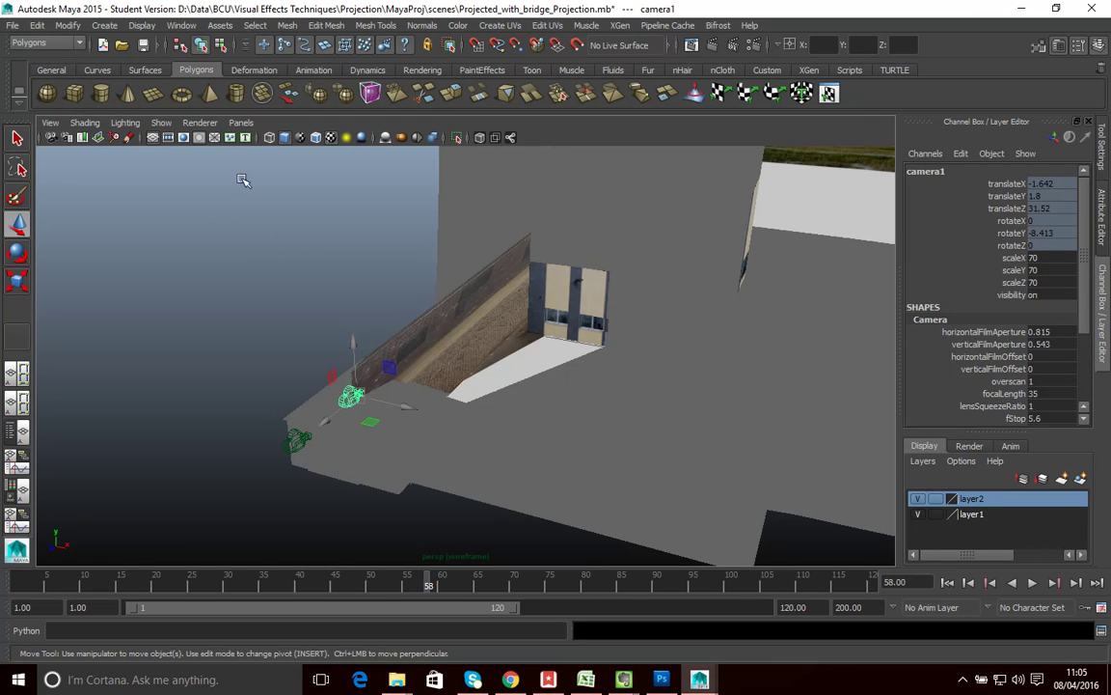
pyautogui.moveTo(382, 309); pyautogui.dragTo(497, 395)
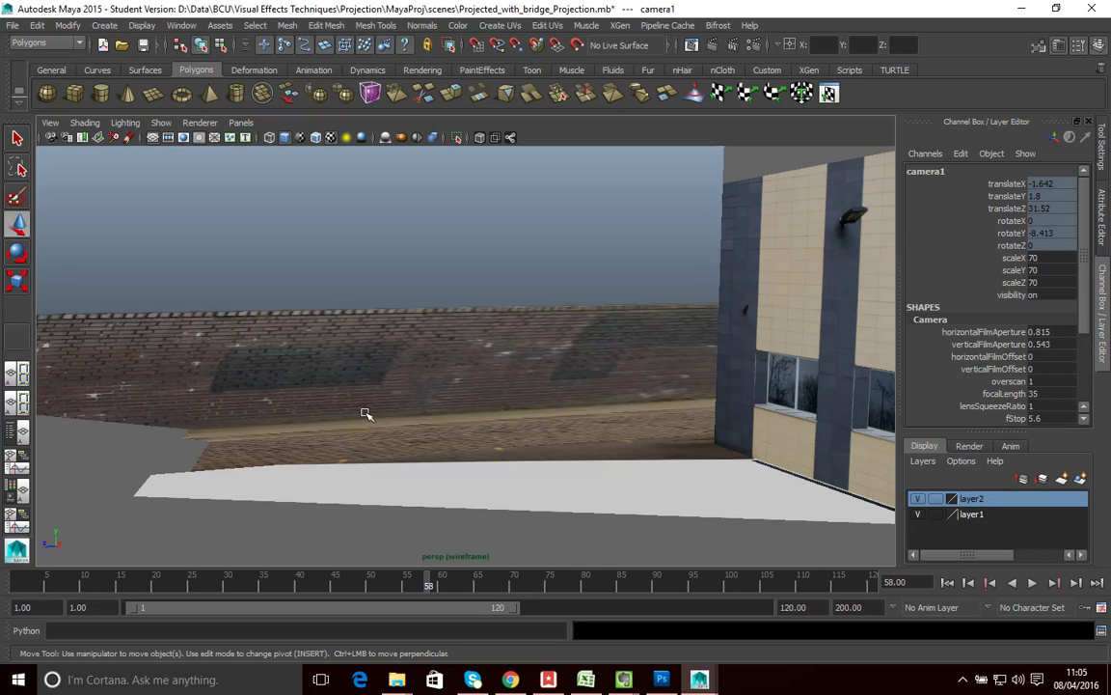
pyautogui.keyDown('alt'); pyautogui.moveTo(397, 426); pyautogui.dragTo(359, 424); pyautogui.keyUp('alt')
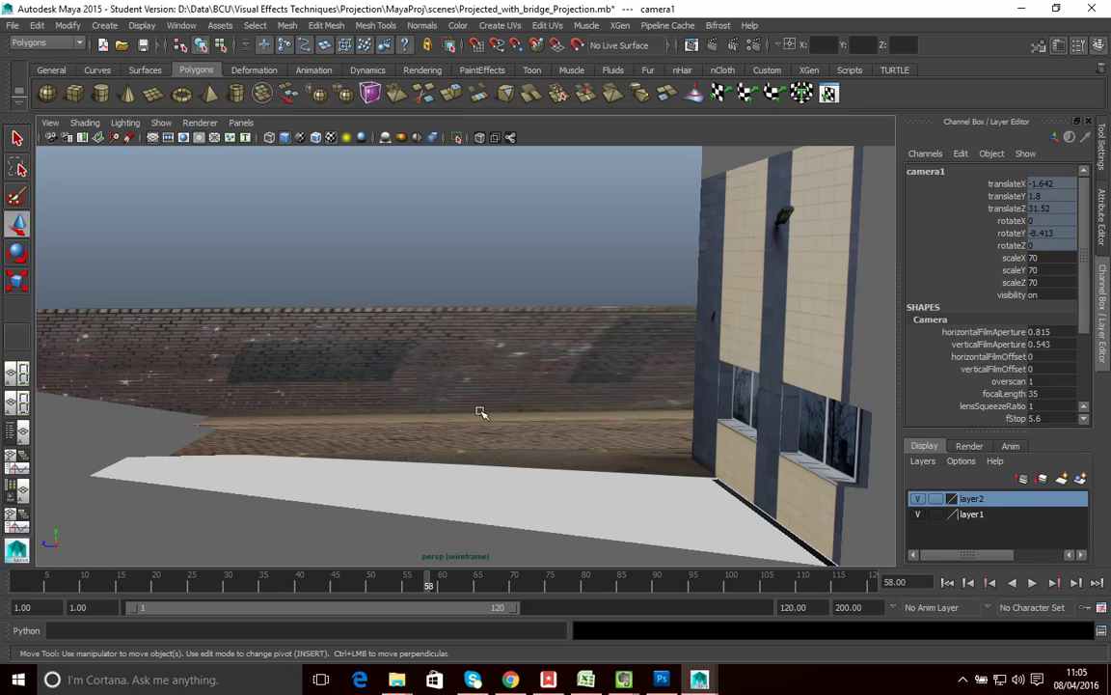
pyautogui.scroll(-3, 378, 431)
pyautogui.keyDown('alt'); pyautogui.moveTo(378, 430); pyautogui.dragTo(386, 352); pyautogui.keyUp('alt')
pyautogui.keyDown('alt'); pyautogui.moveTo(287, 453); pyautogui.dragTo(260, 448); pyautogui.keyUp('alt')
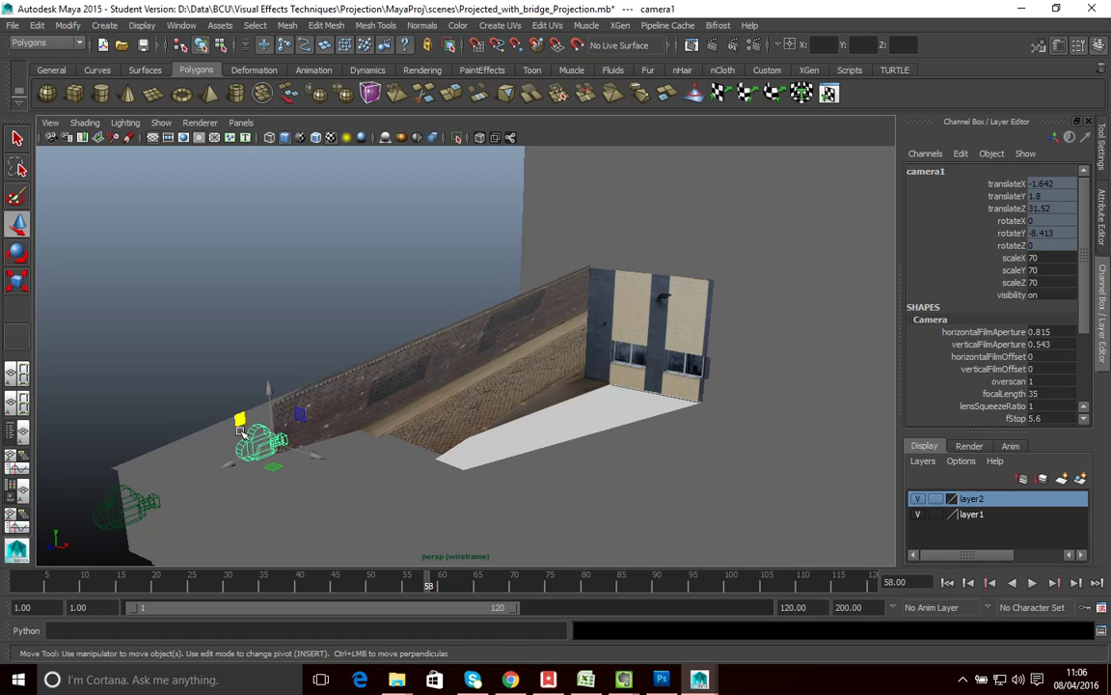
pyautogui.moveTo(157, 586); pyautogui.dragTo(391, 572)
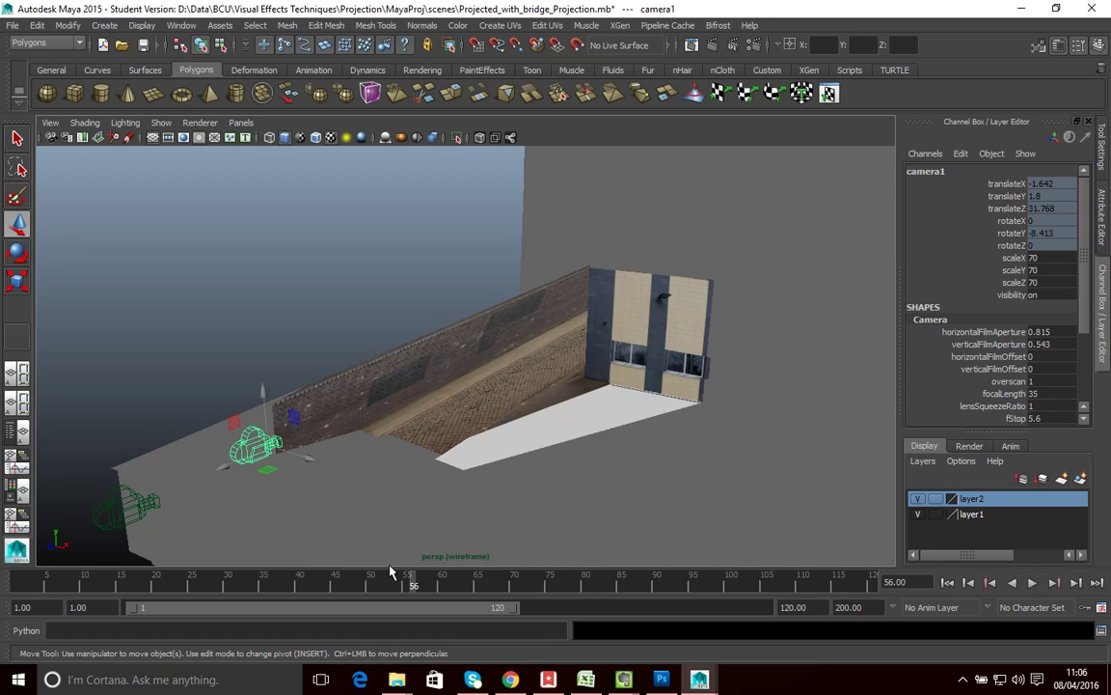
# Export the selected view camera as FBX file CamView.fbx
pyautogui.click(14, 26)
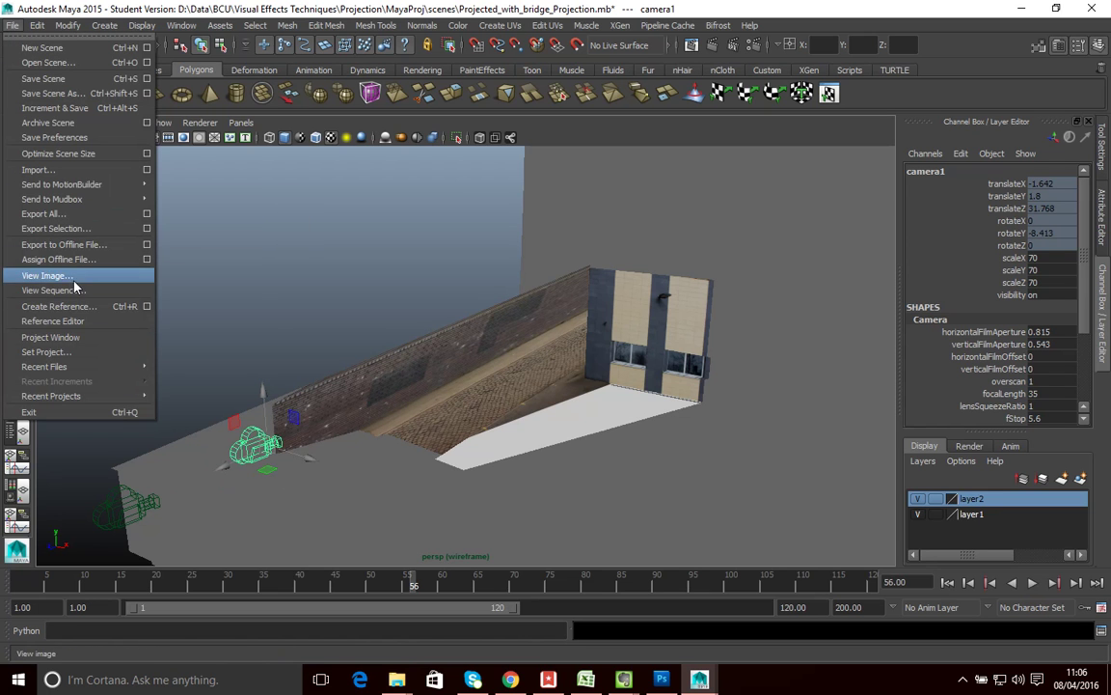
pyautogui.click(50, 229)
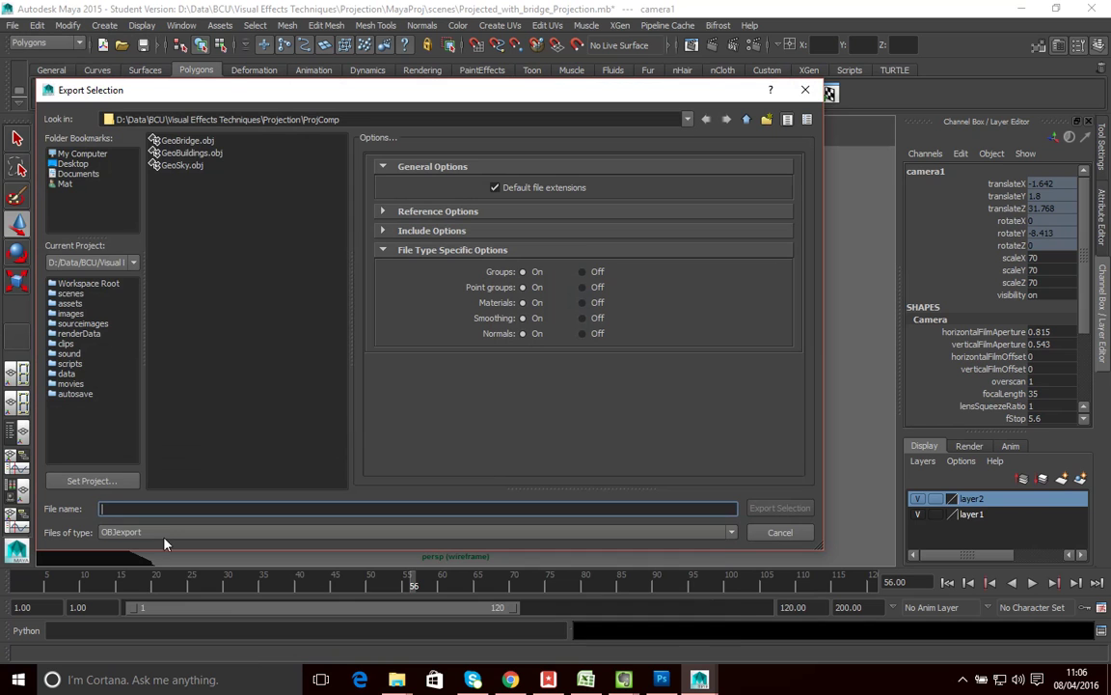
pyautogui.click(159, 532)
pyautogui.scroll(-1, 145, 625)
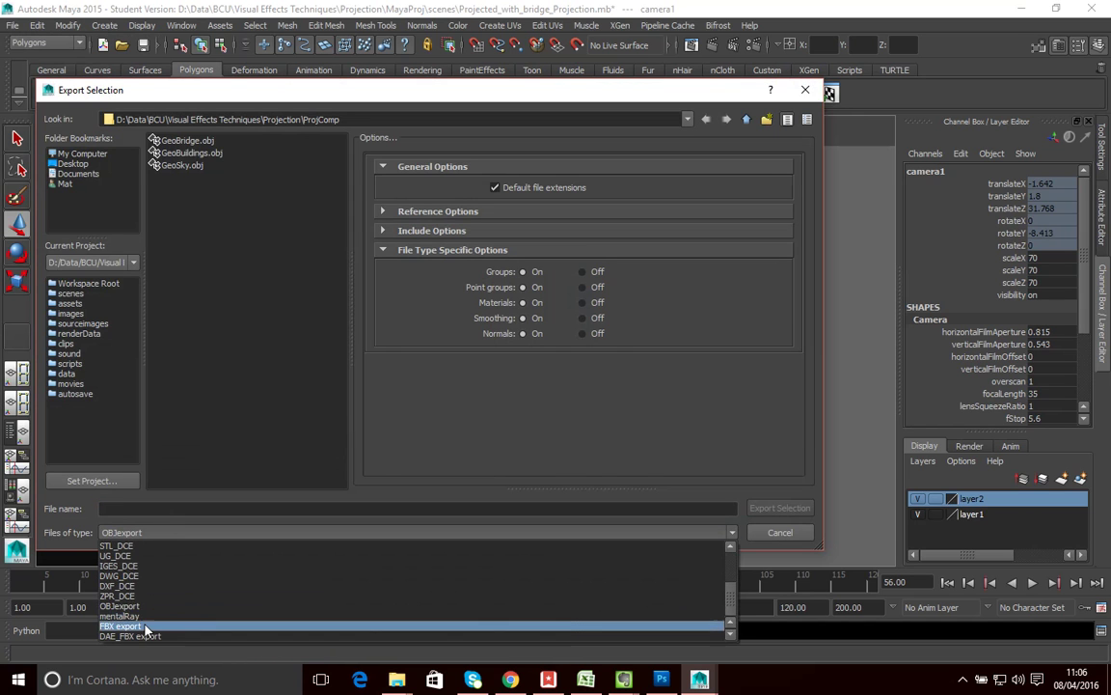
pyautogui.click(135, 632)
pyautogui.write('Cam')
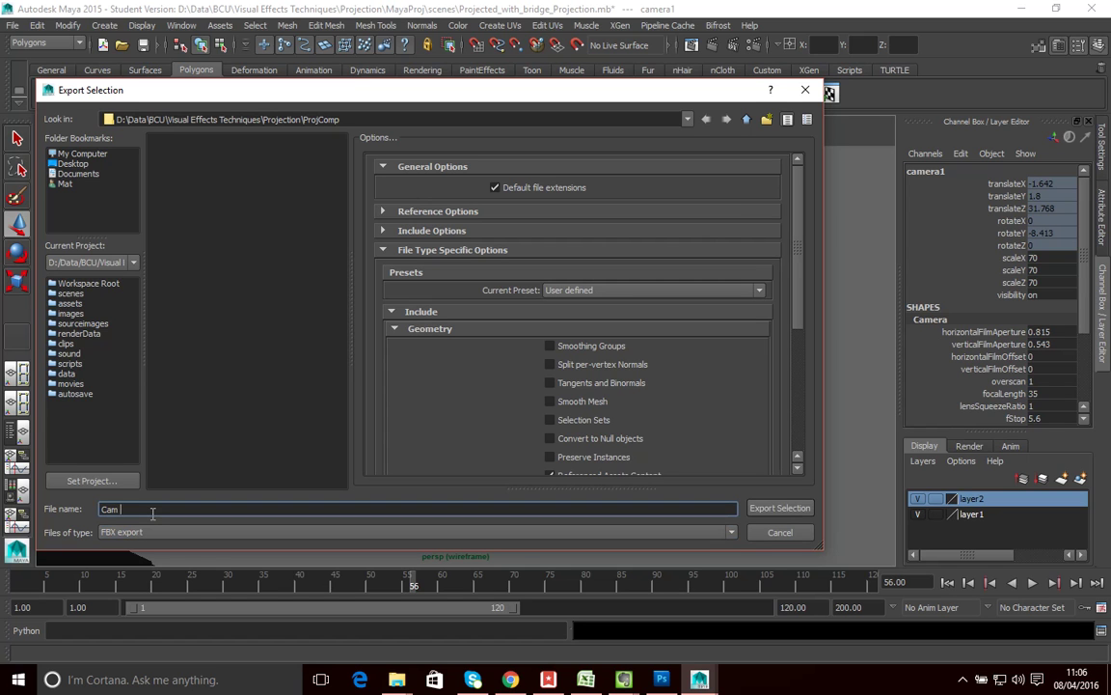
pyautogui.write('View')
pyautogui.click(778, 512)
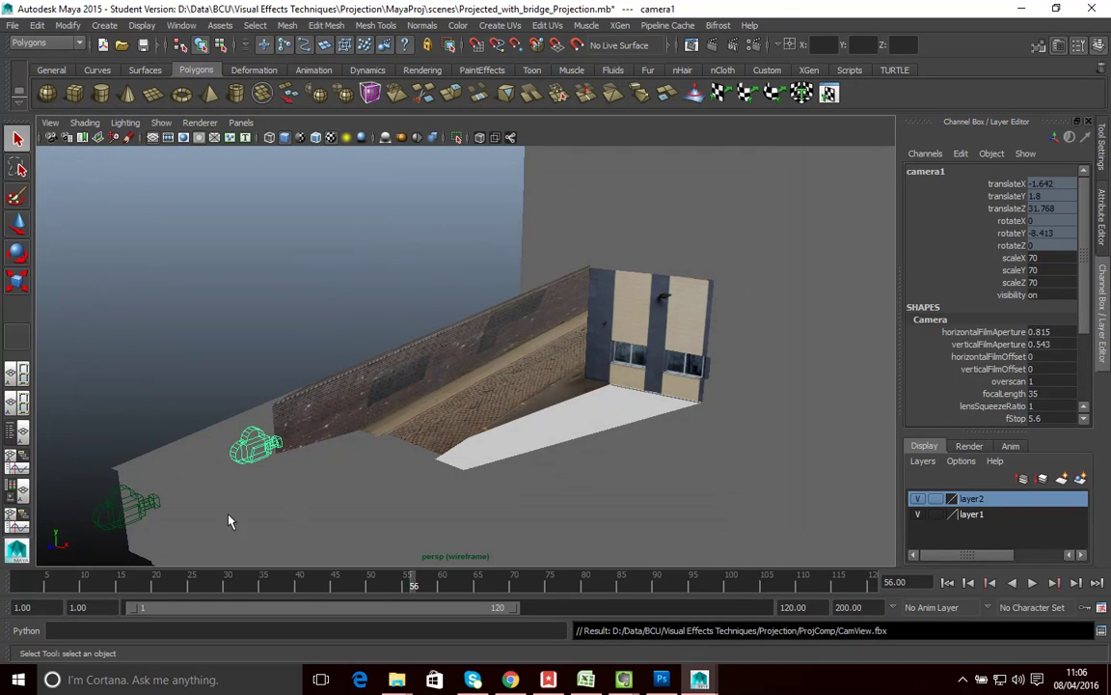
# Select the Projection camera and export it as CamProj.fbx
pyautogui.click(118, 518)
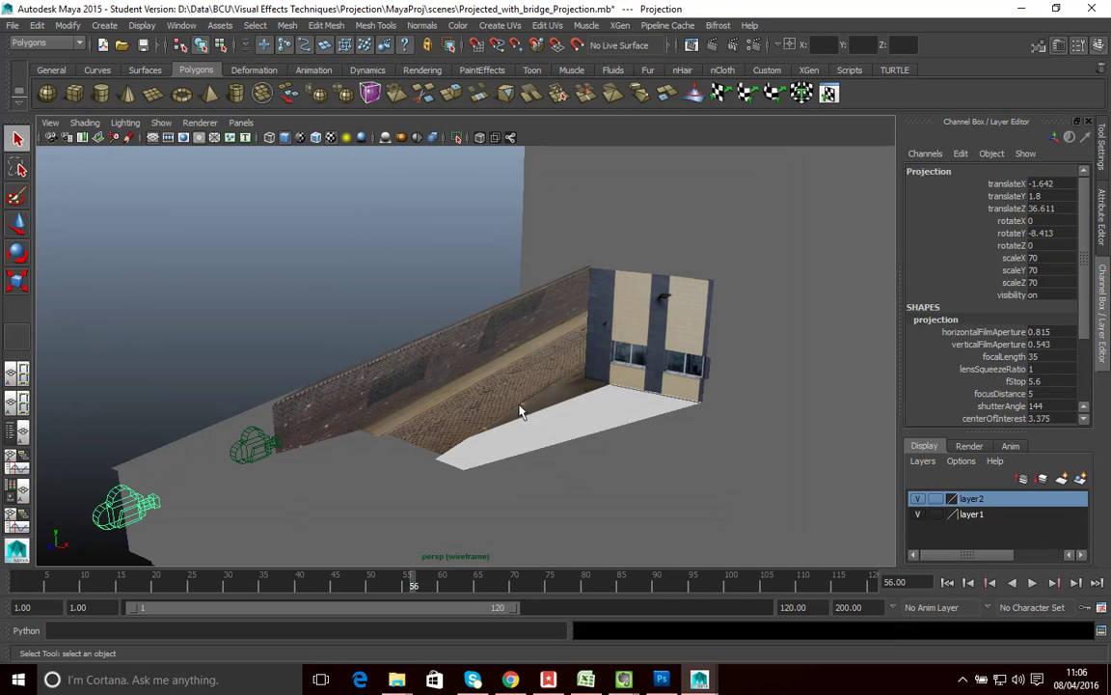
pyautogui.click(11, 25)
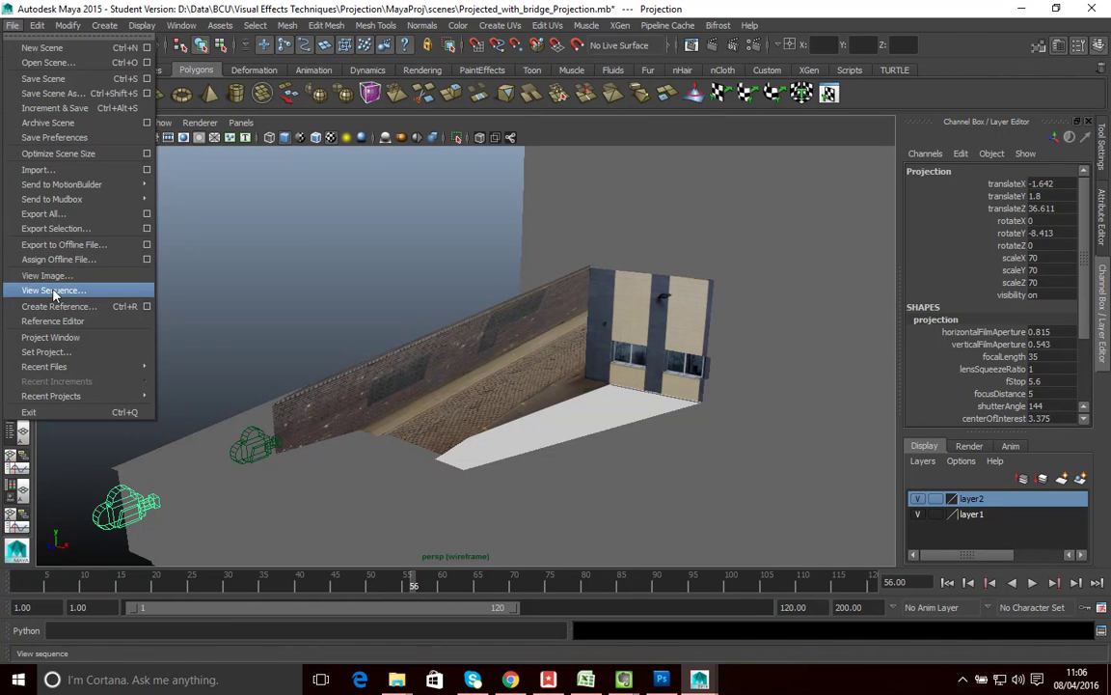
pyautogui.click(64, 228)
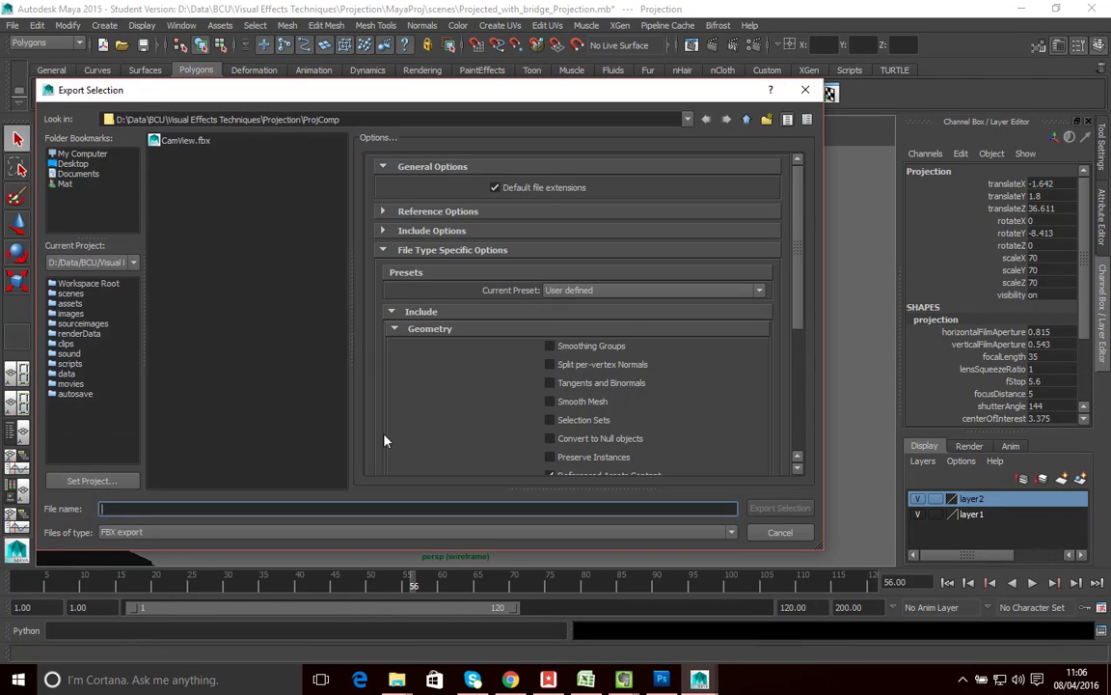
pyautogui.write('Cam')
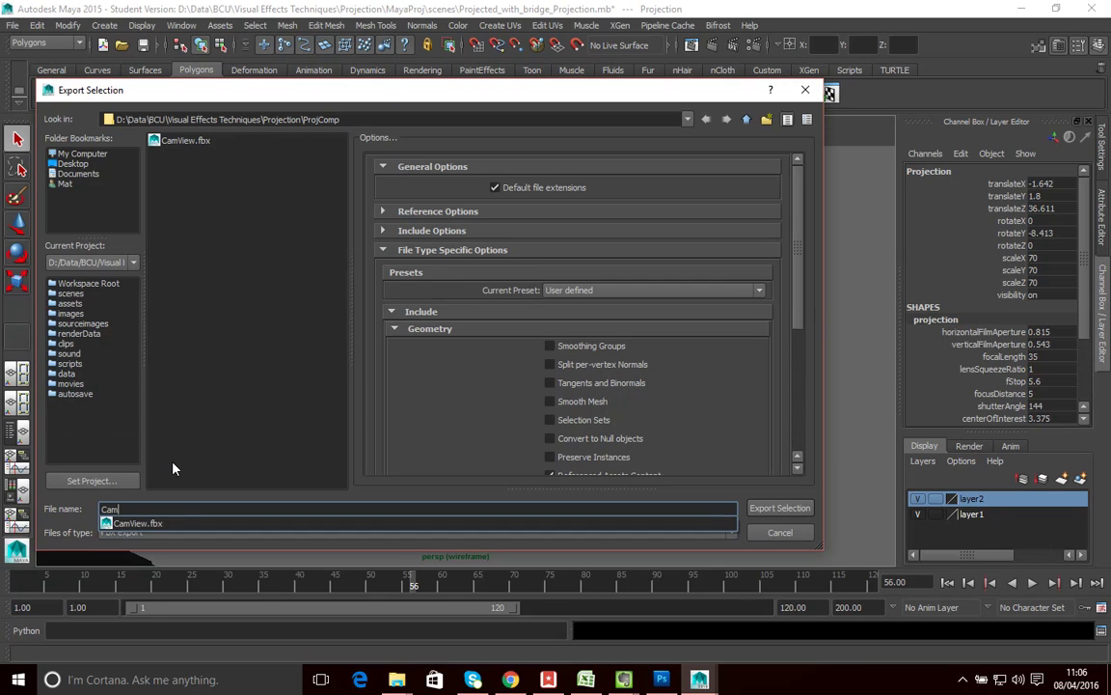
pyautogui.write('Proj')
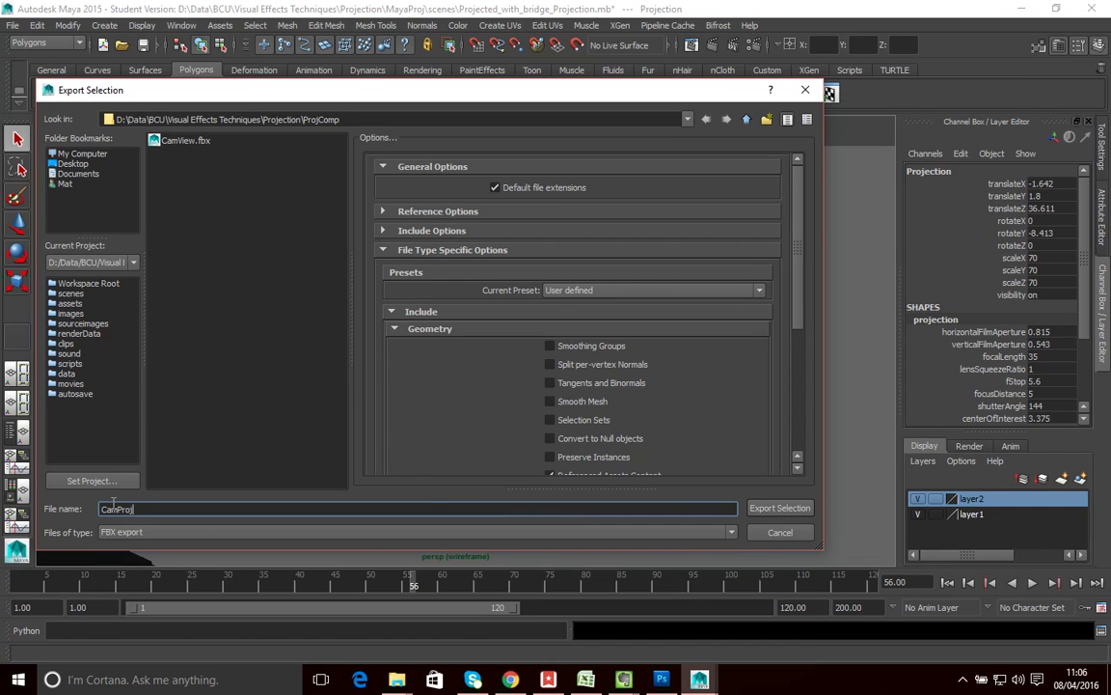
pyautogui.click(770, 511)
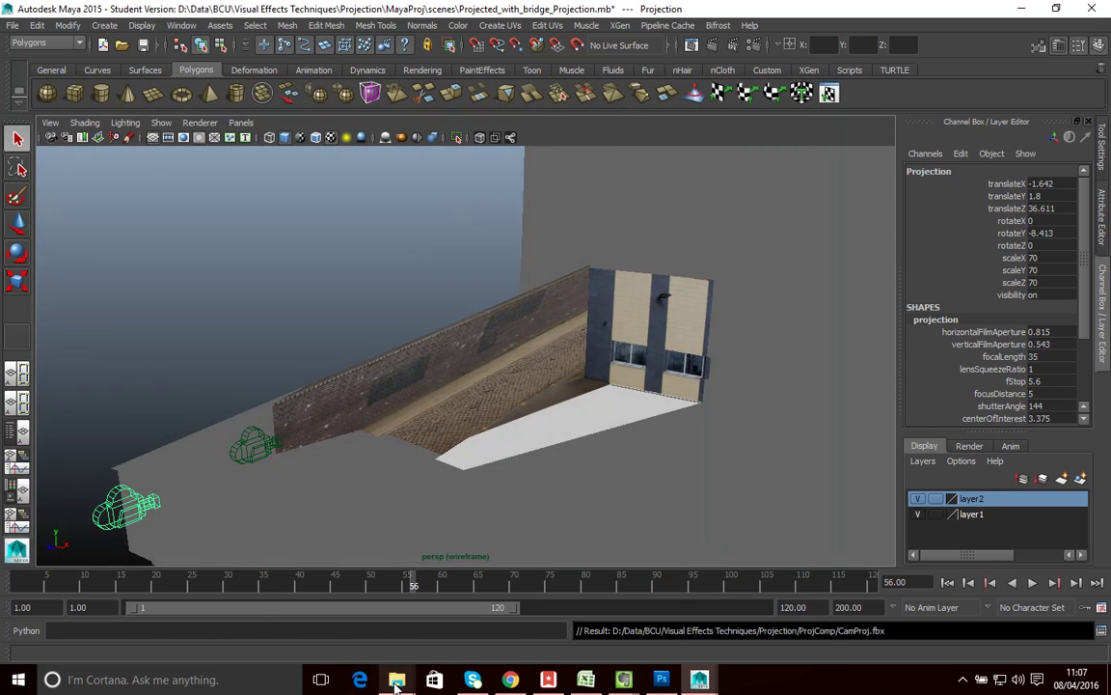
# In File Explorer, open the MayaProj sourceimages folder
pyautogui.moveTo(397, 681)
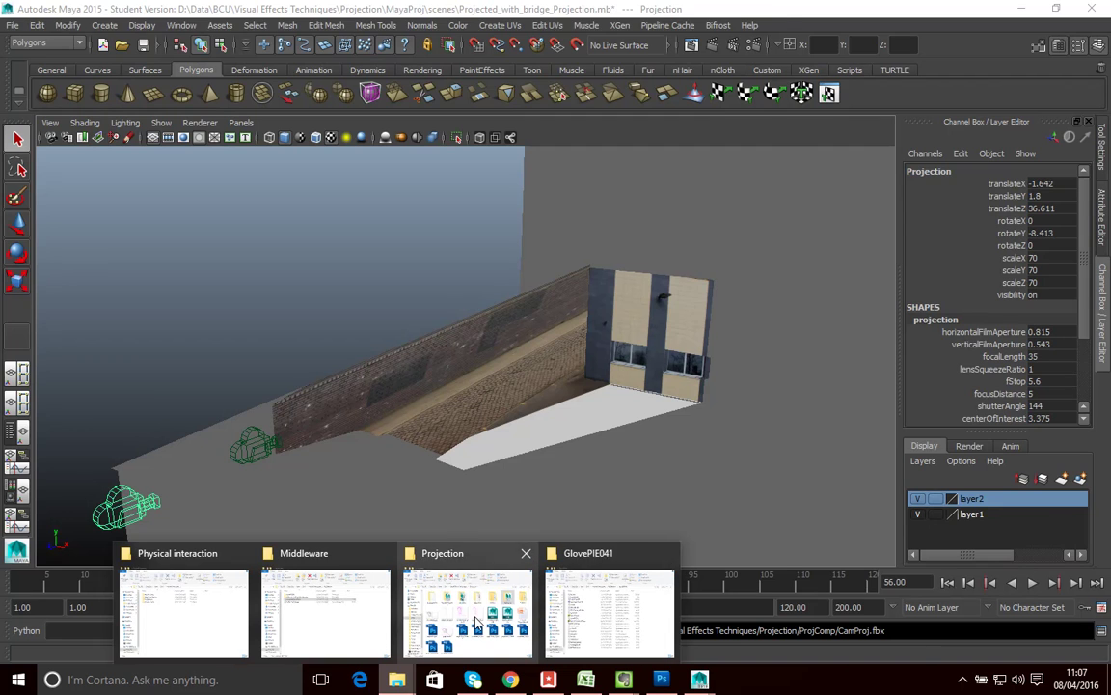
pyautogui.moveTo(476, 624)
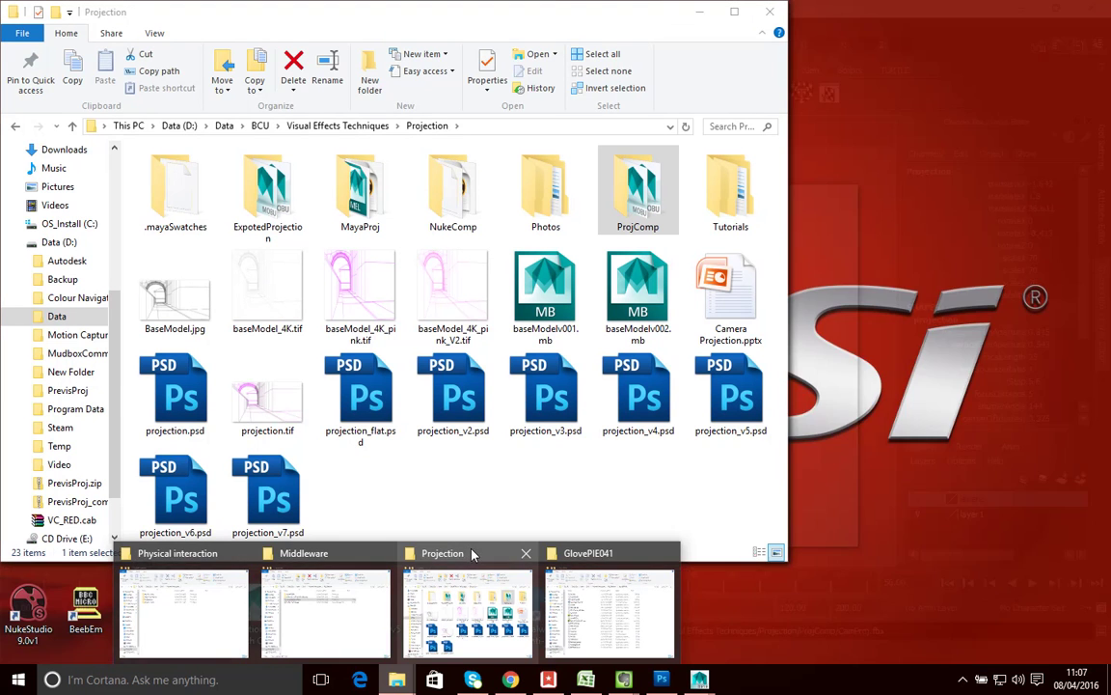
pyautogui.click(458, 579)
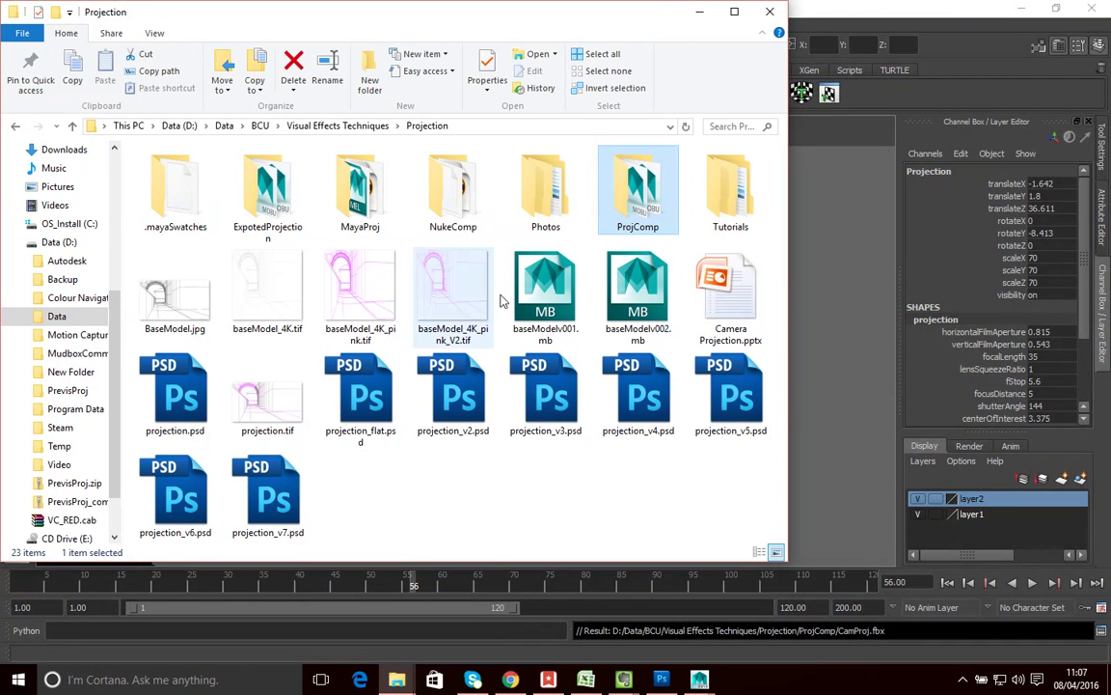
pyautogui.click(357, 199)
pyautogui.doubleClick(357, 199)
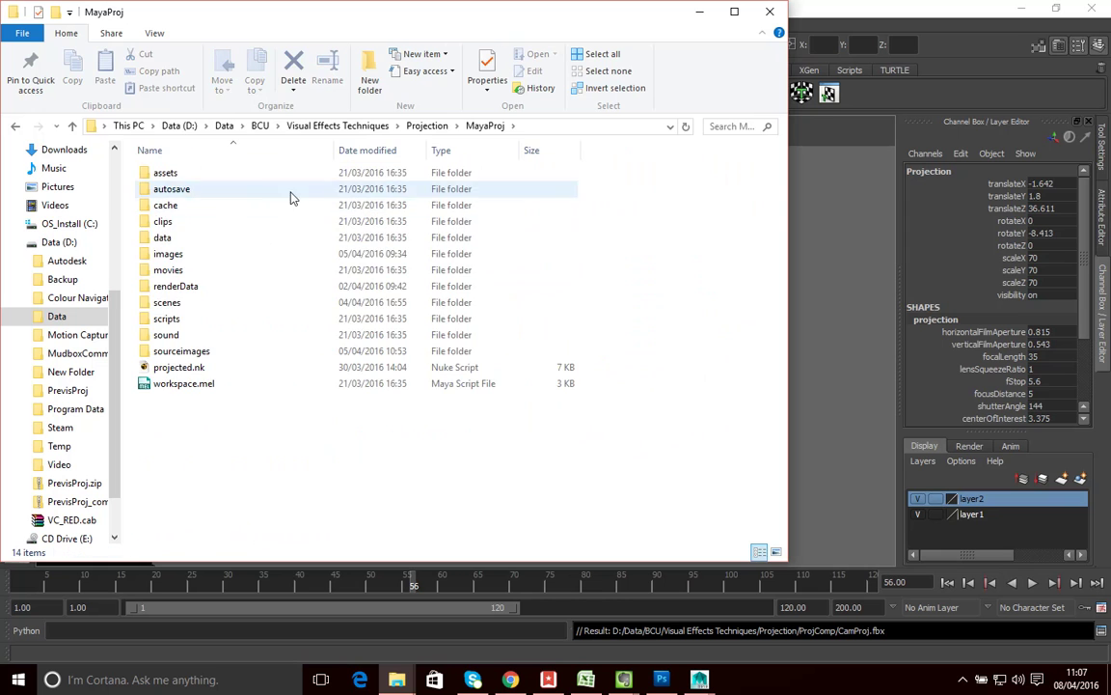
pyautogui.doubleClick(275, 336)
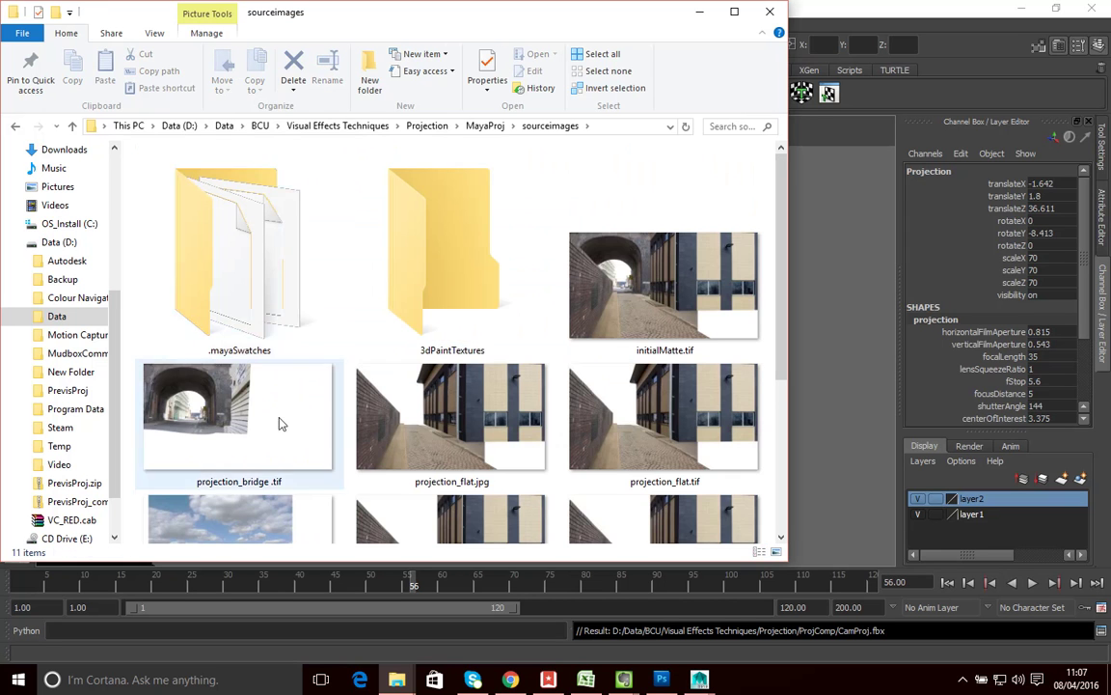
# Select projection_v6.tif, projection_sky.tif and the bridge projection TIF
pyautogui.scroll(-2, 565, 360)
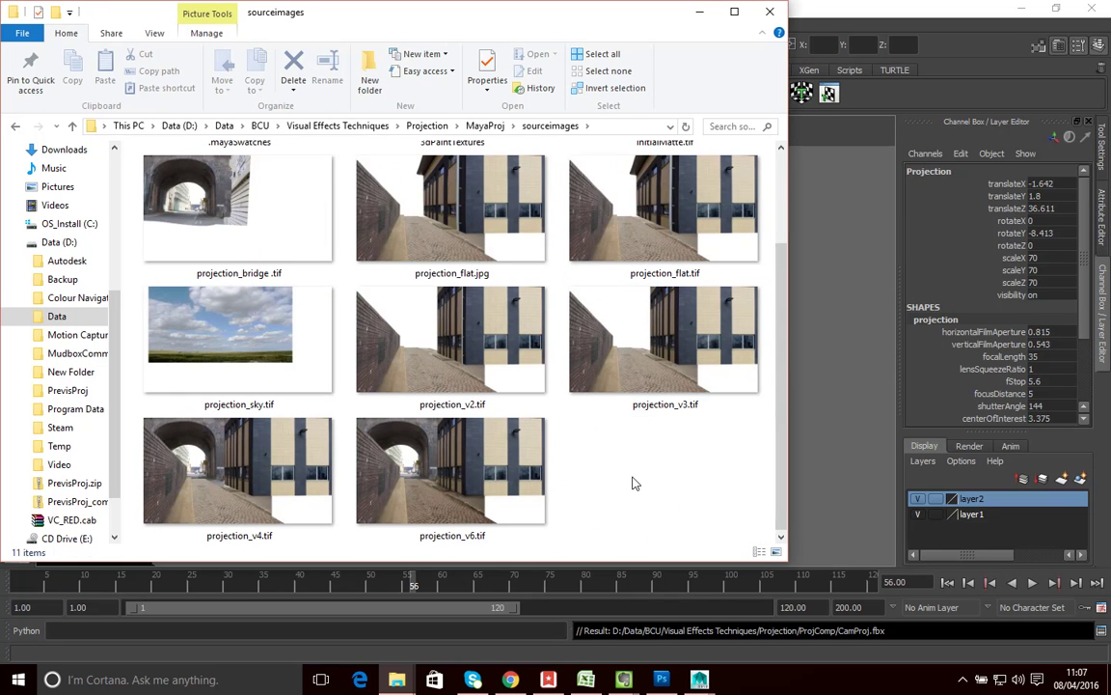
pyautogui.click(482, 501)
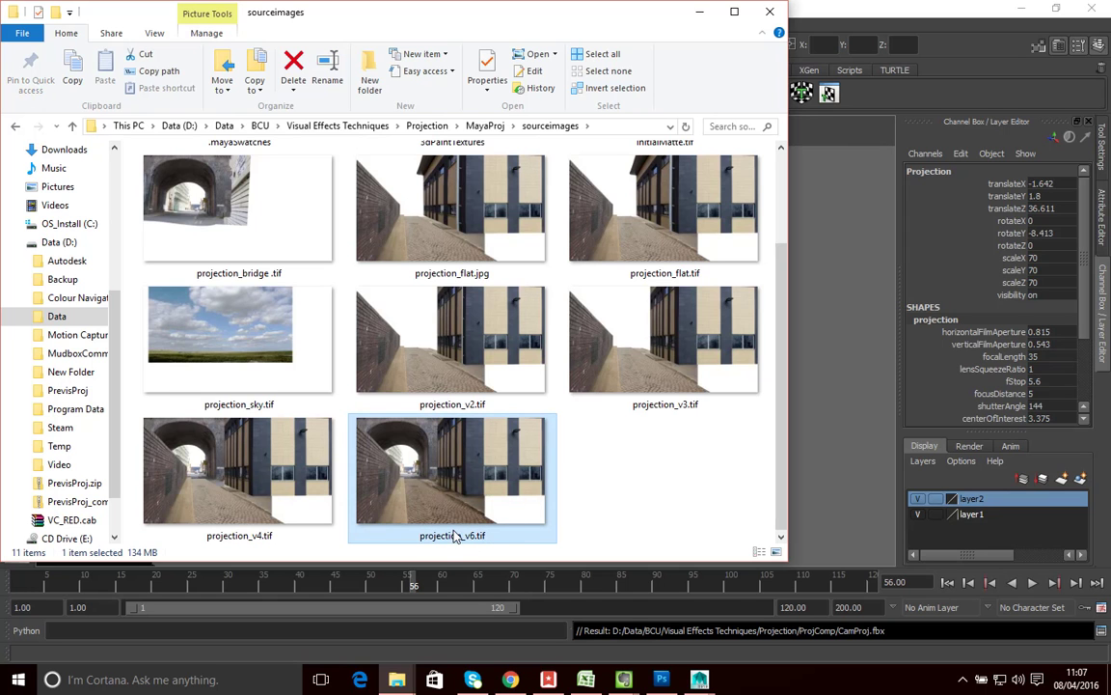
pyautogui.keyDown('ctrl'); pyautogui.click(241, 323); pyautogui.keyUp('ctrl')
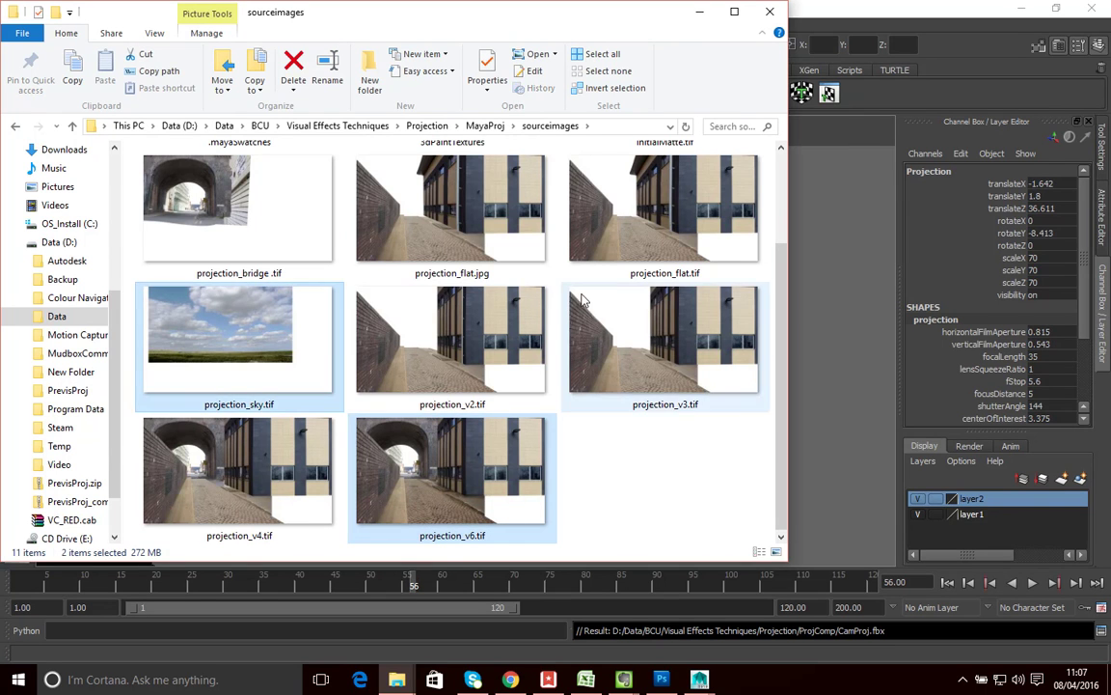
pyautogui.scroll(2, 587, 308)
pyautogui.keyDown('ctrl'); pyautogui.click(326, 424); pyautogui.keyUp('ctrl')
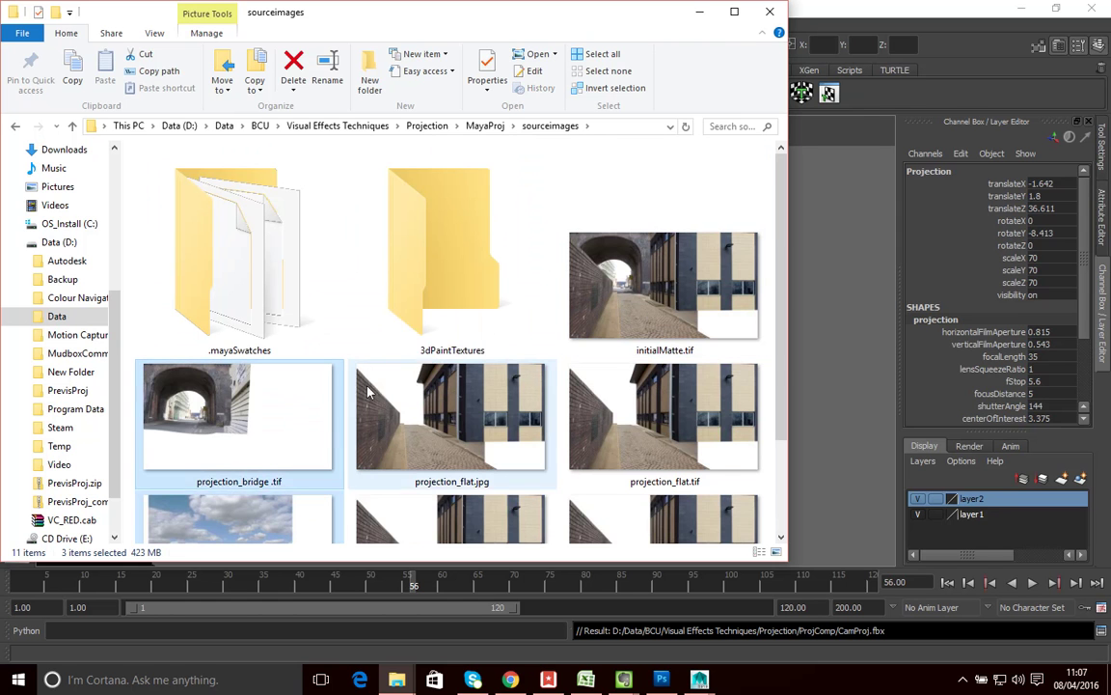
pyautogui.scroll(-2, 437, 391)
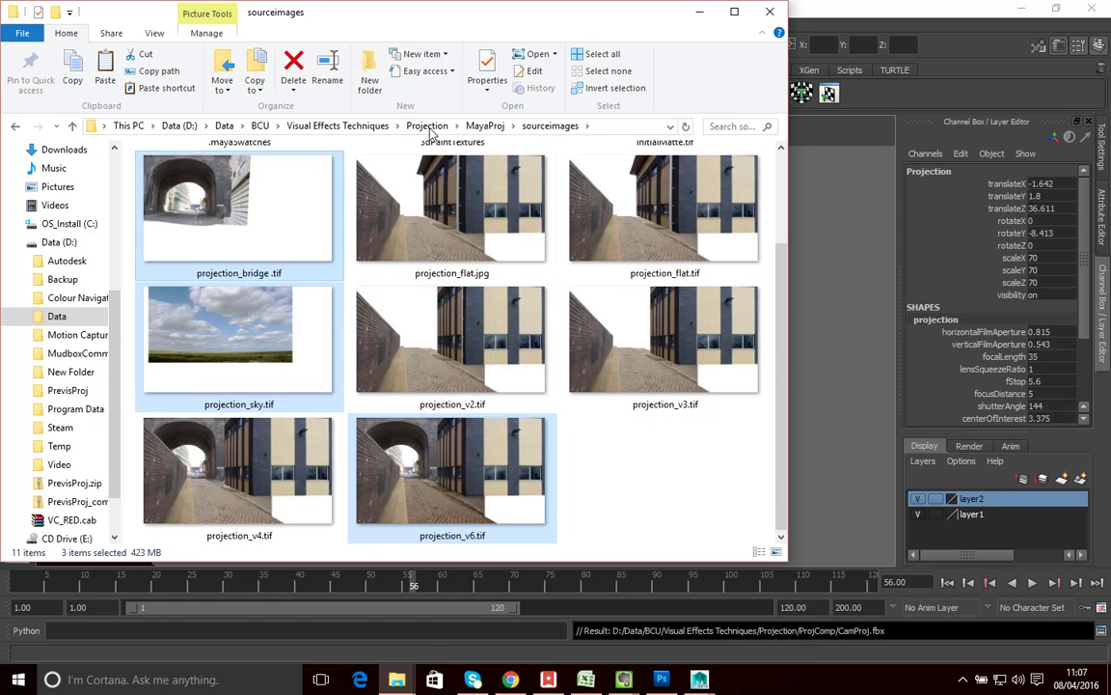
# Paste the three projection images into ProjComp and switch back to Maya
pyautogui.click(484, 125)
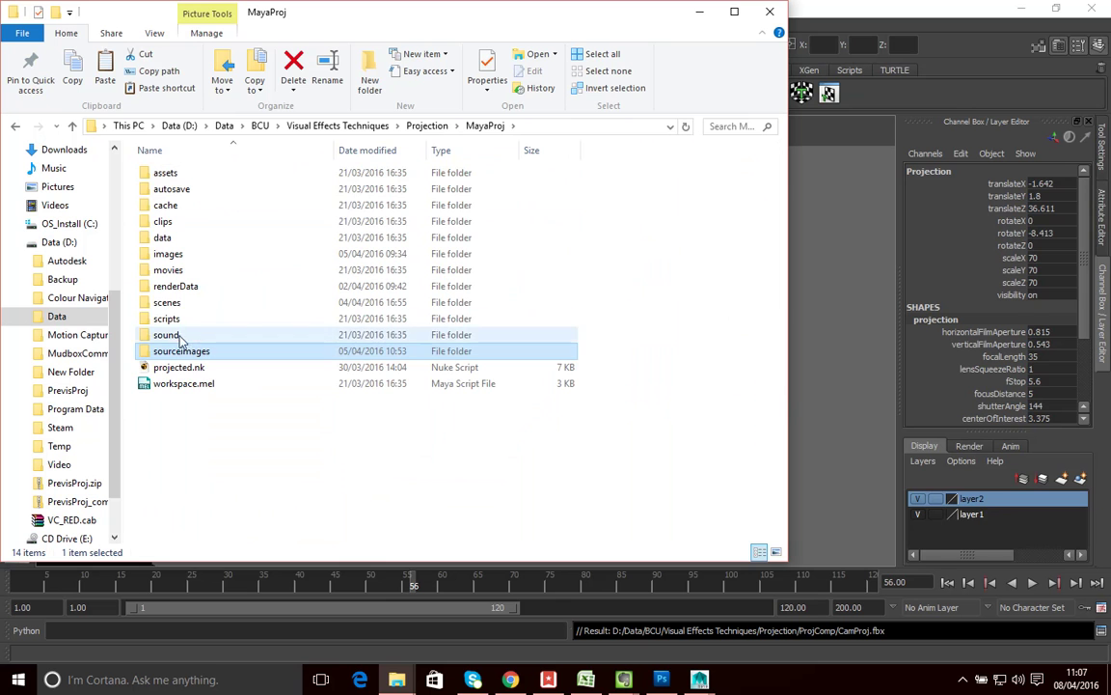
pyautogui.click(425, 127)
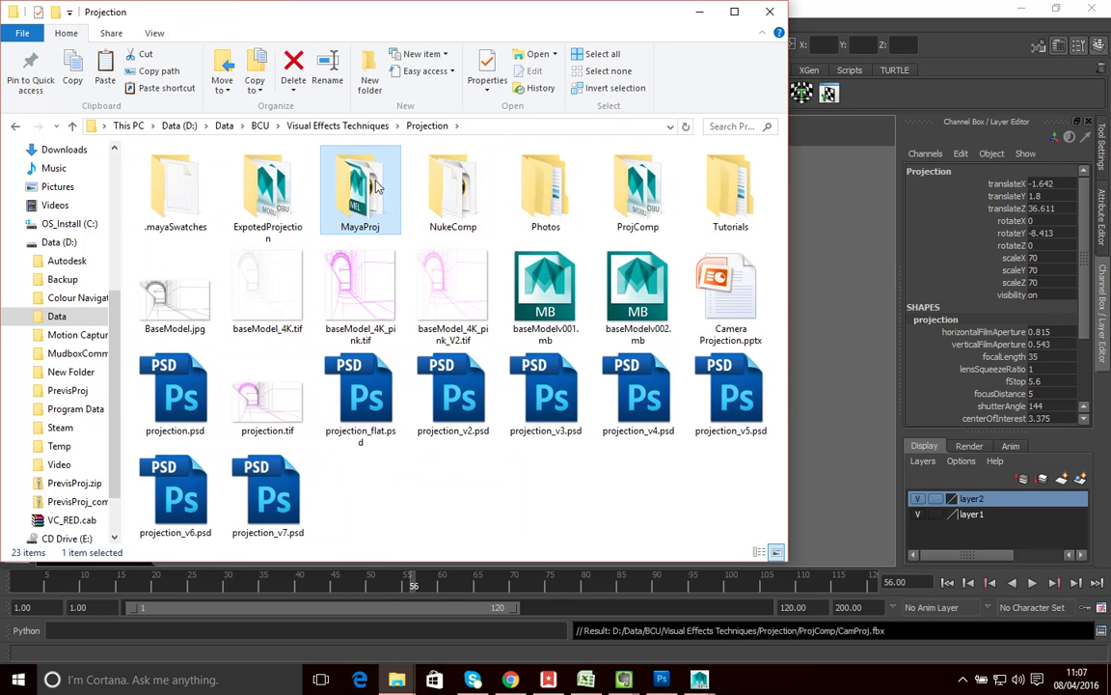
pyautogui.doubleClick(633, 200)
pyautogui.rightClick(391, 387)
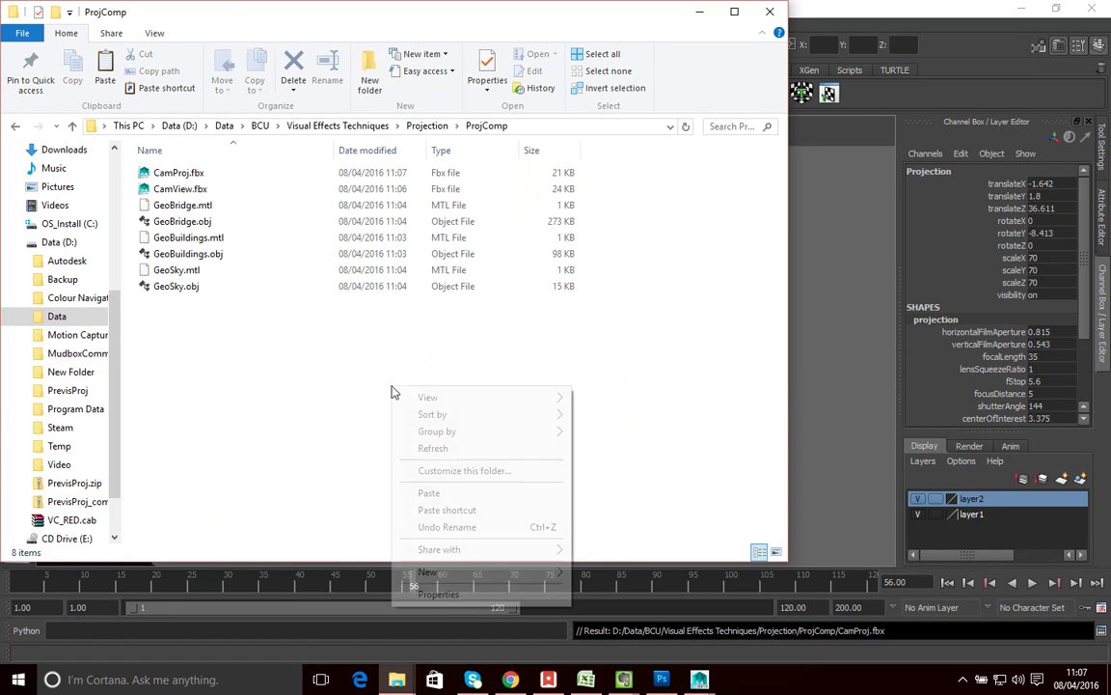
pyautogui.click(450, 494)
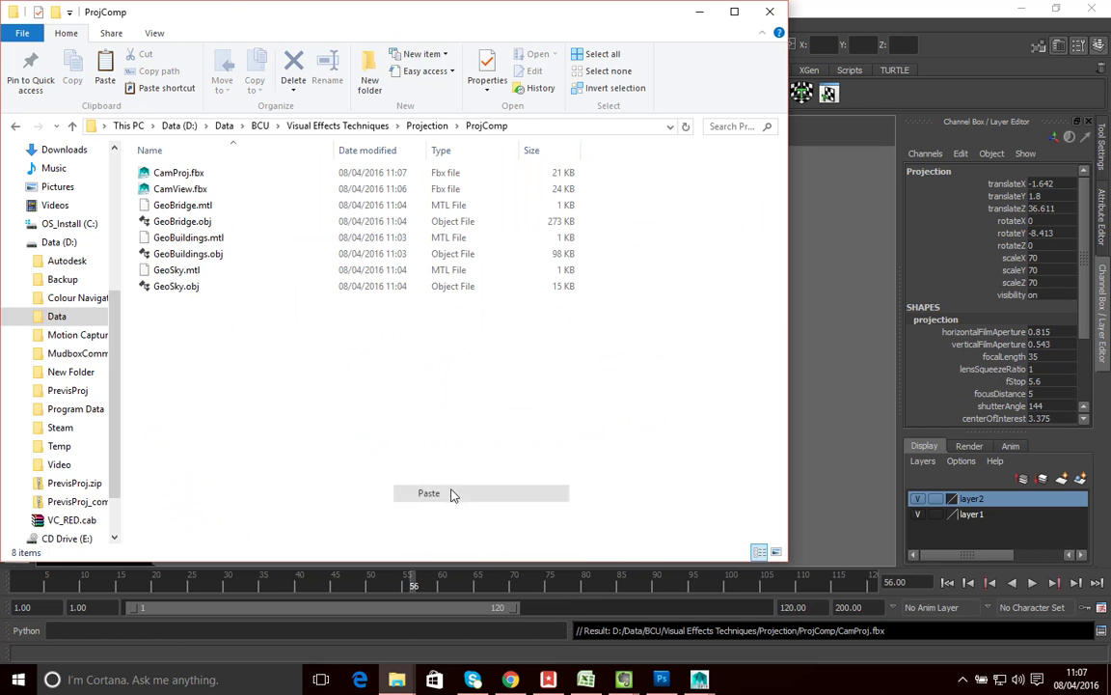
pyautogui.click(166, 652)
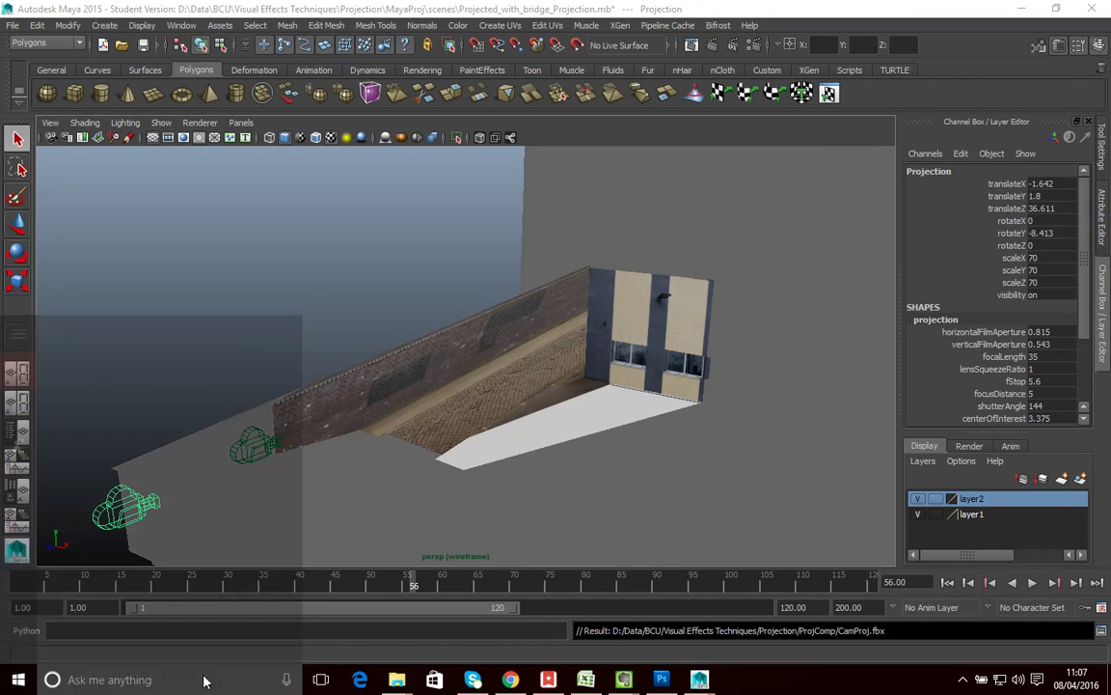
# Launch NukeX 9.0v1 from the Windows search and move Viewer1 down and right
pyautogui.click(198, 678)
pyautogui.write('nuke')
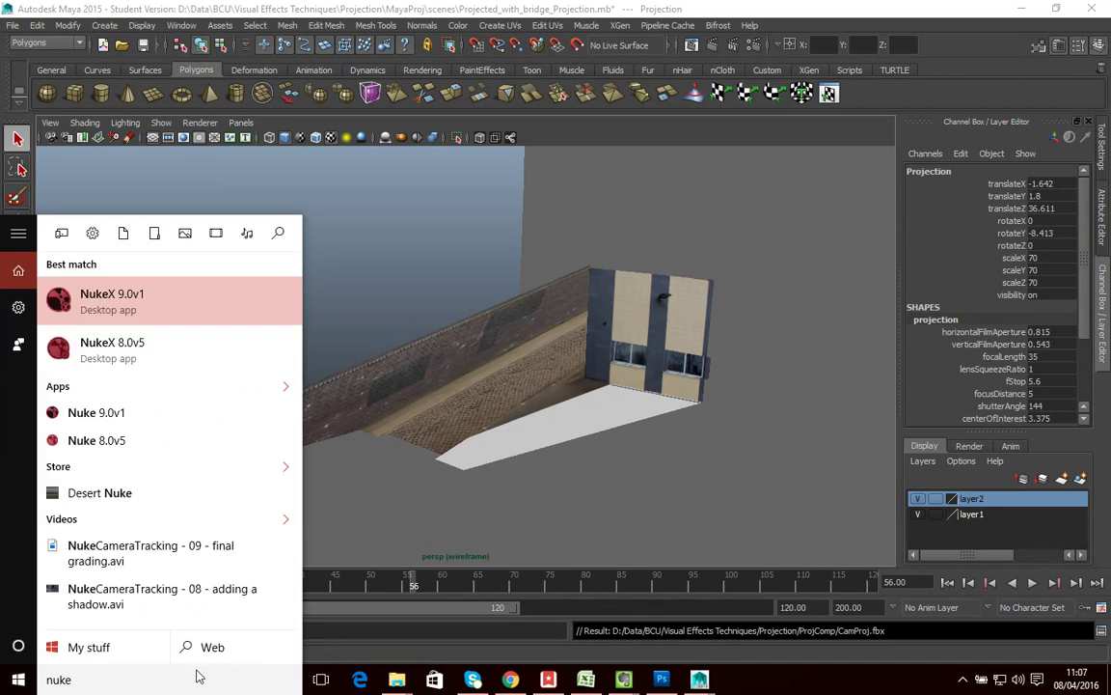
pyautogui.press('Down')
pyautogui.press('Up')
pyautogui.press('Return')
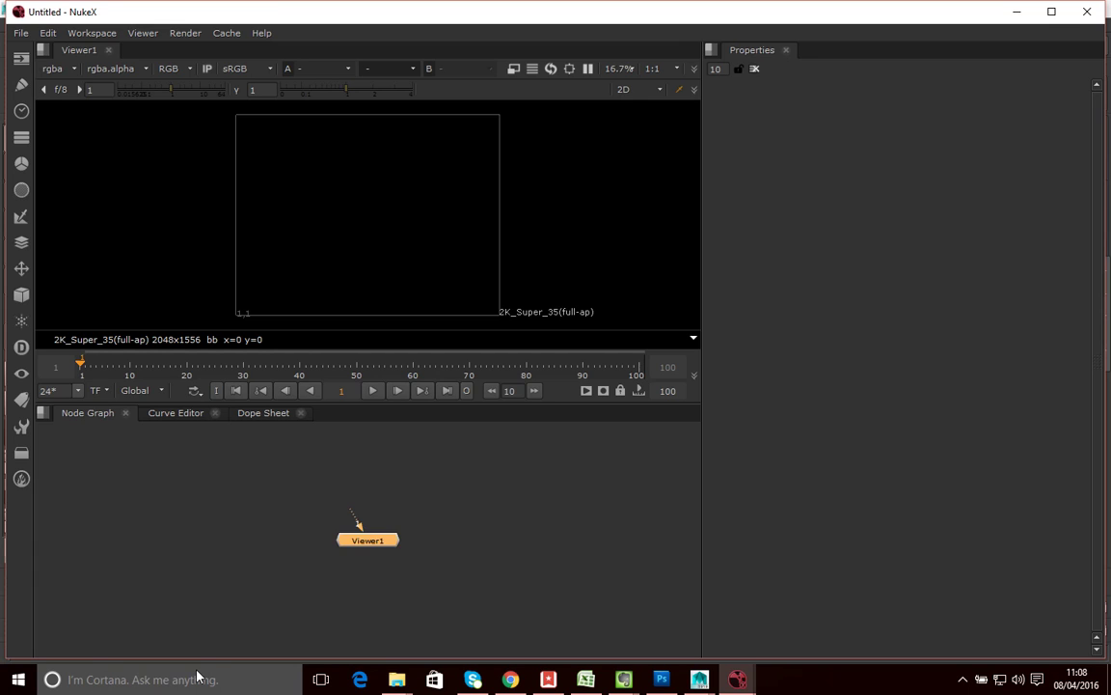
pyautogui.moveTo(386, 548); pyautogui.dragTo(421, 602)
pyautogui.click(411, 499)
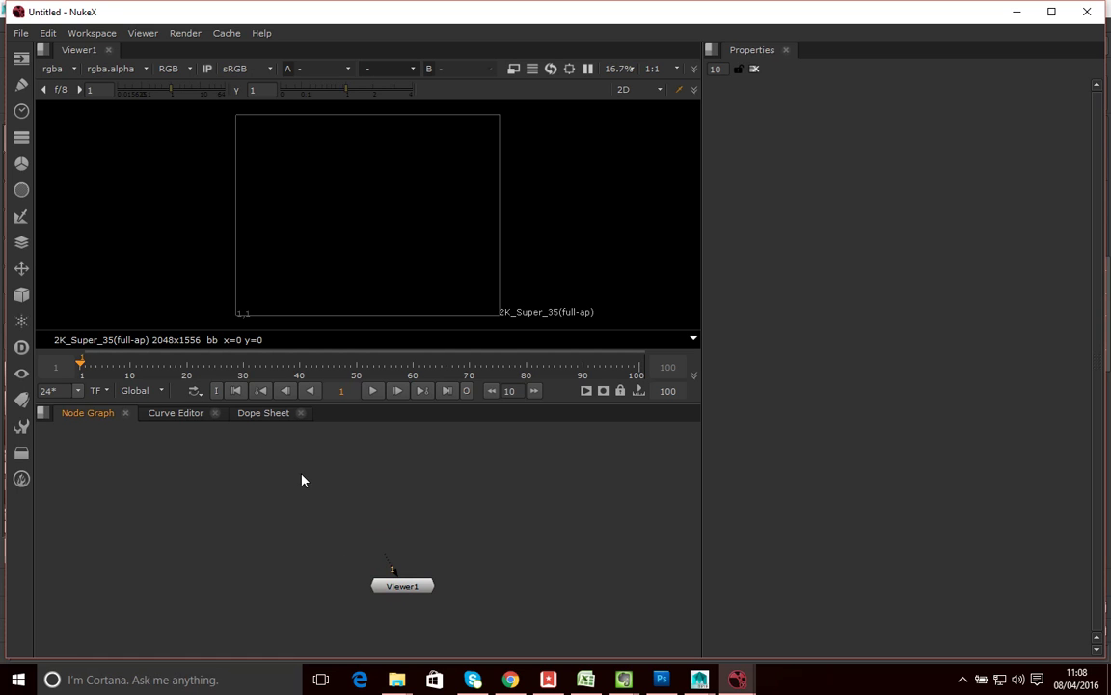
# Read in projection_v6.tif from the Projection/ProjComp folder as a Read node
pyautogui.press('r')
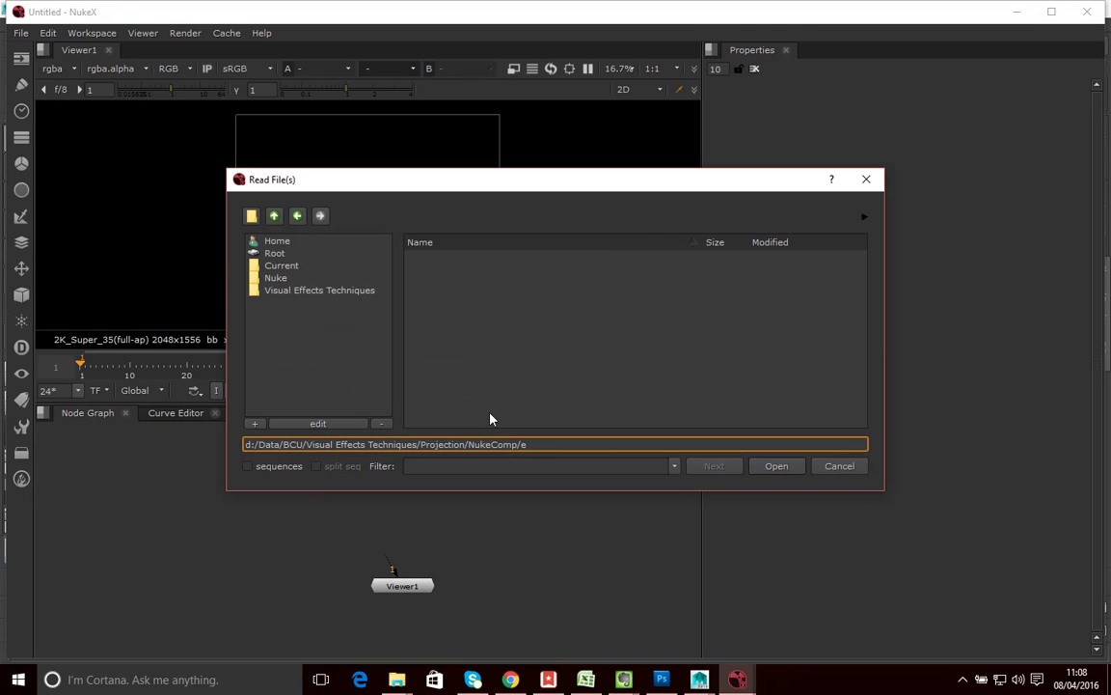
pyautogui.click(837, 466)
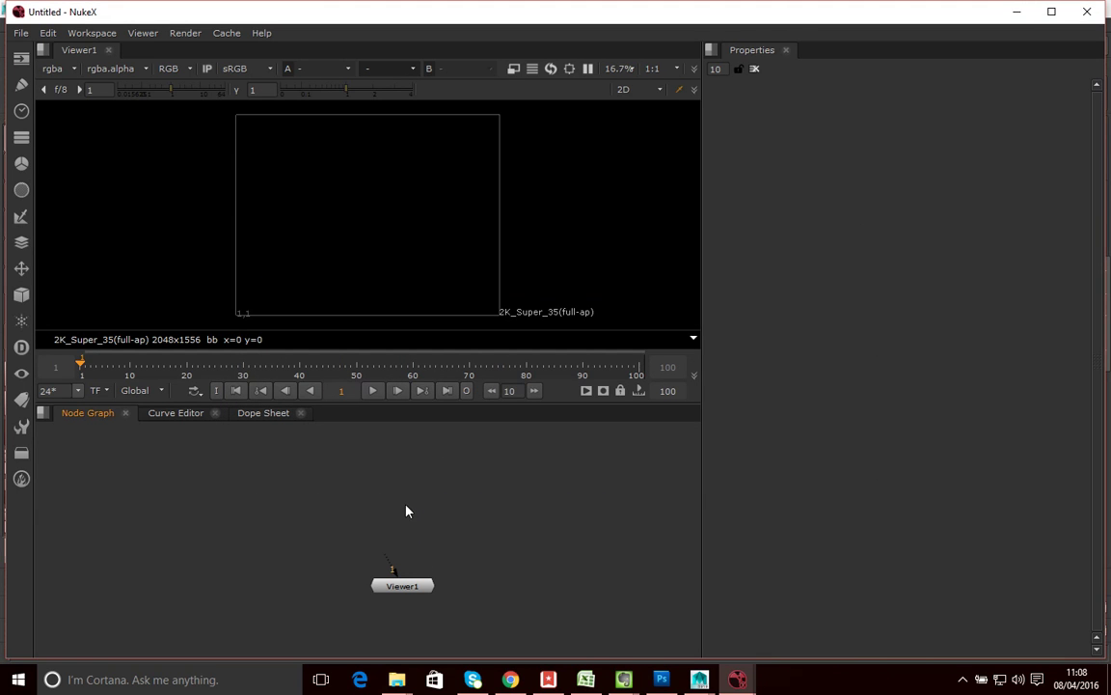
pyautogui.press('r')
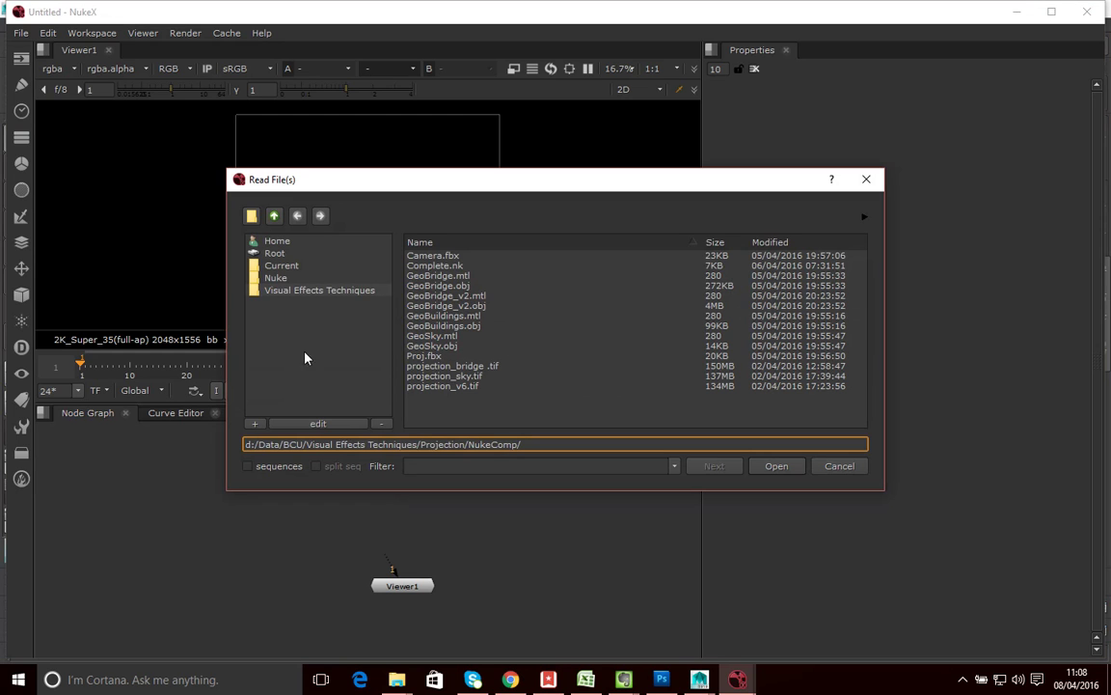
pyautogui.click(290, 291)
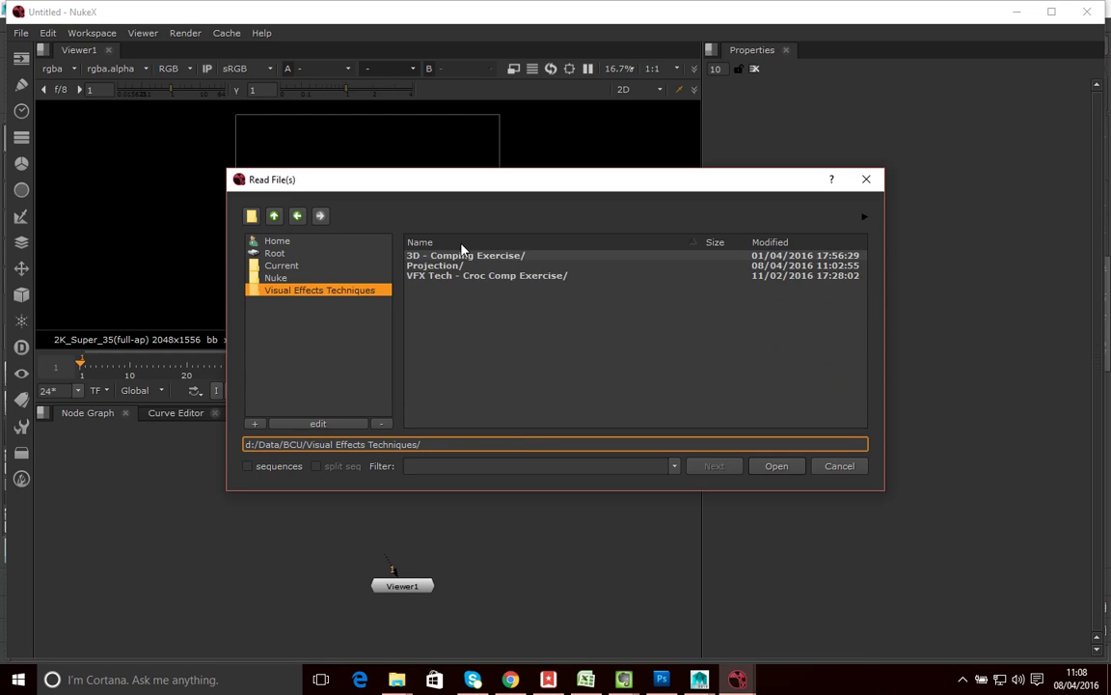
pyautogui.doubleClick(439, 264)
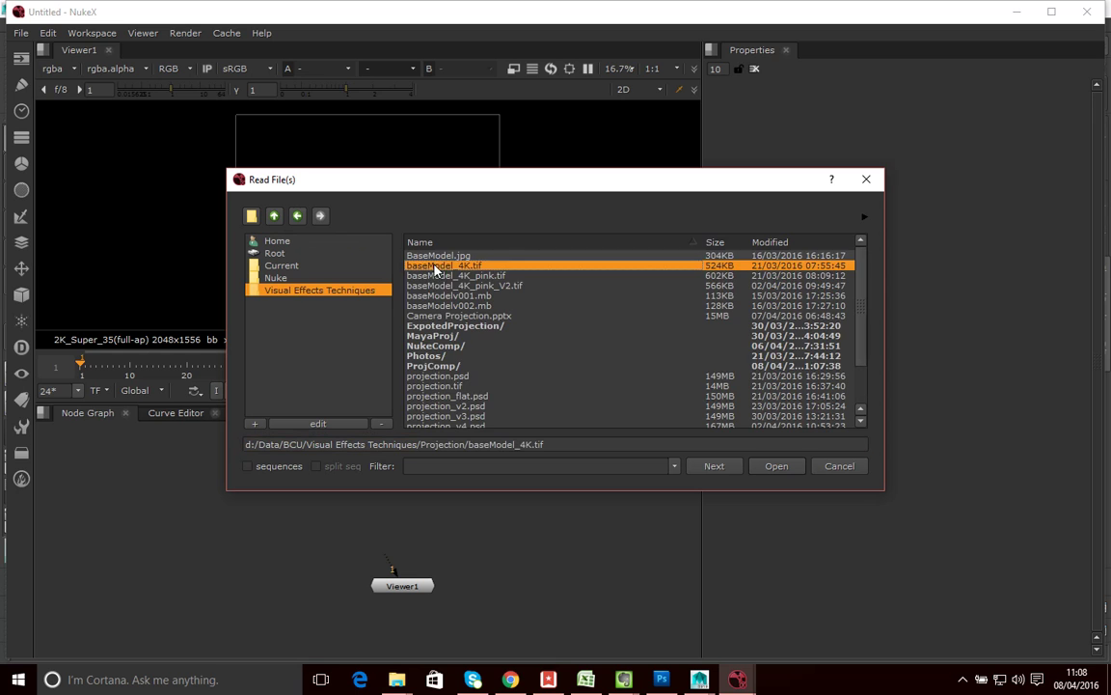
pyautogui.doubleClick(434, 367)
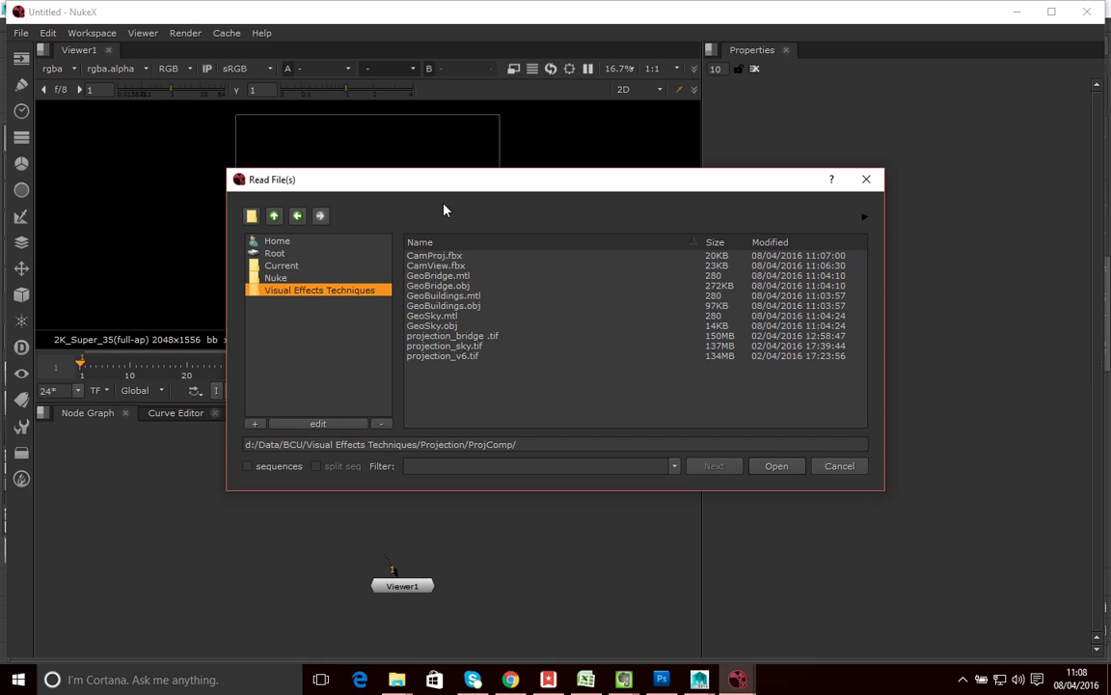
pyautogui.click(445, 357)
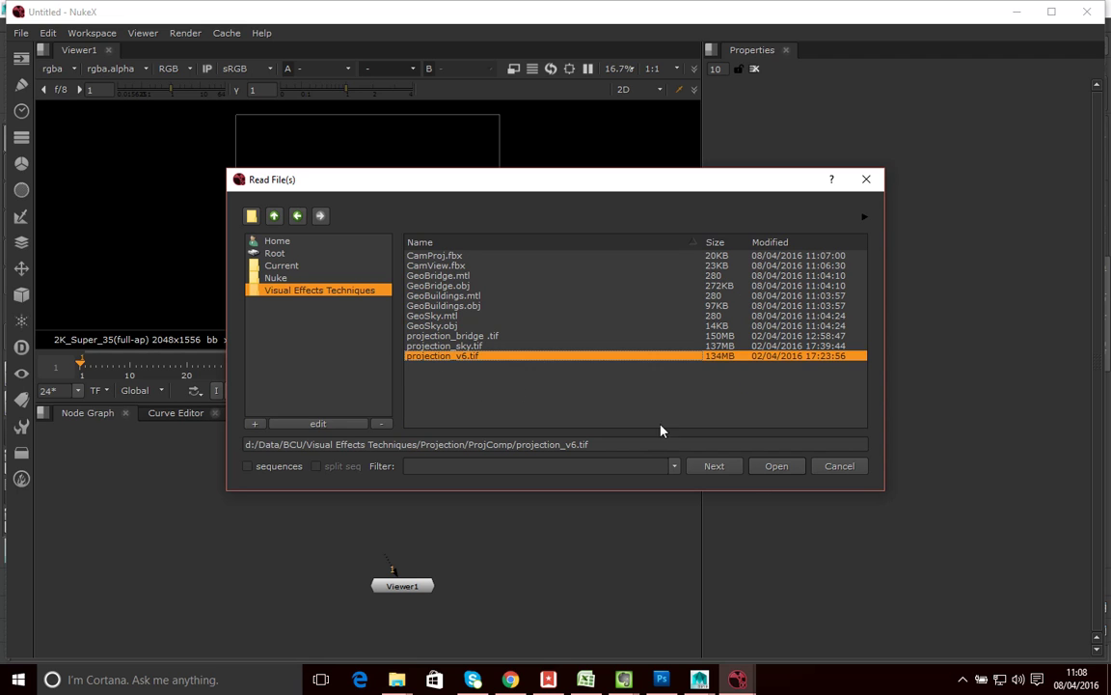
pyautogui.click(775, 466)
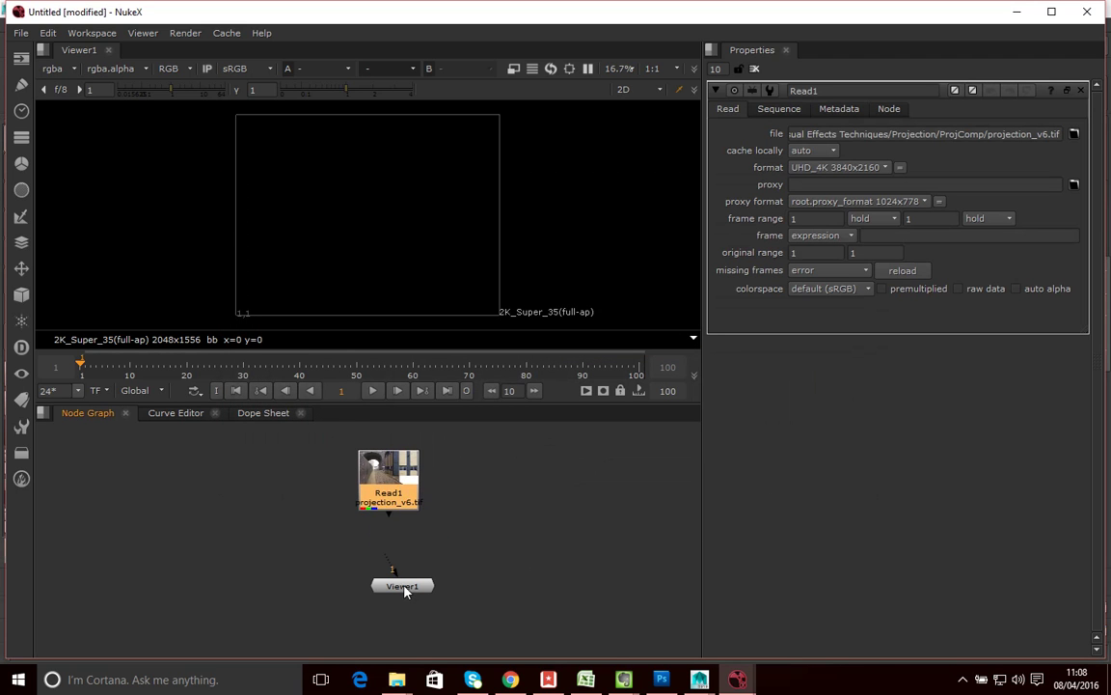
pyautogui.moveTo(405, 587); pyautogui.dragTo(407, 609)
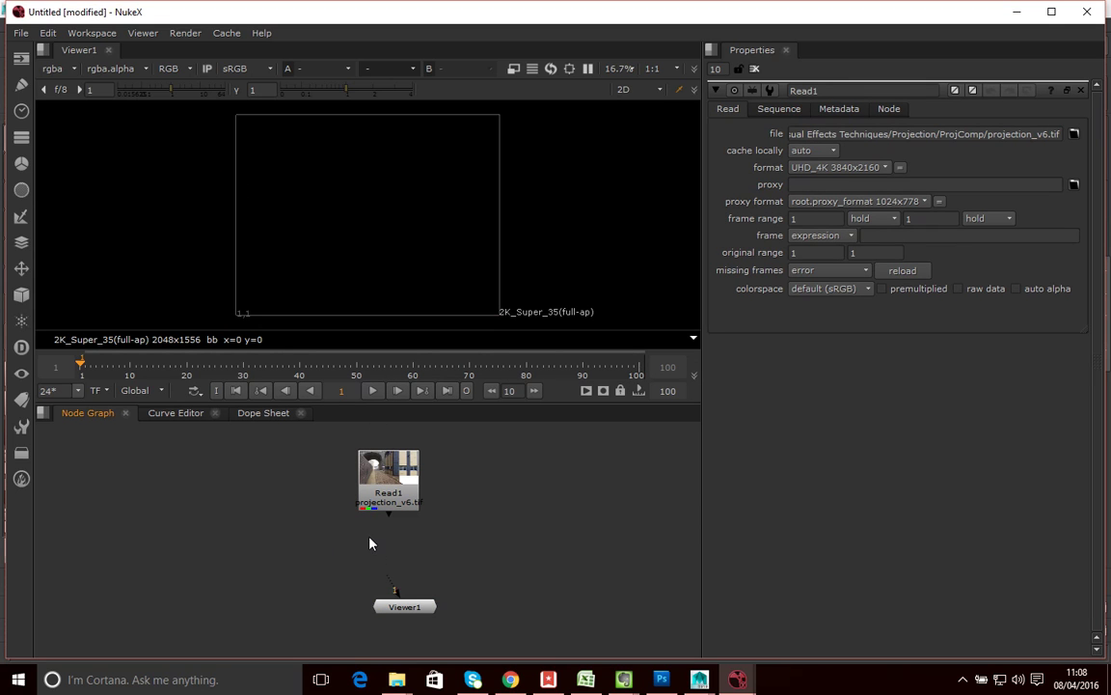
# Create a ReadGeo node loading GeoBuildings.obj and place it lower left in the graph
pyautogui.press('Tab')
pyautogui.write('Read')
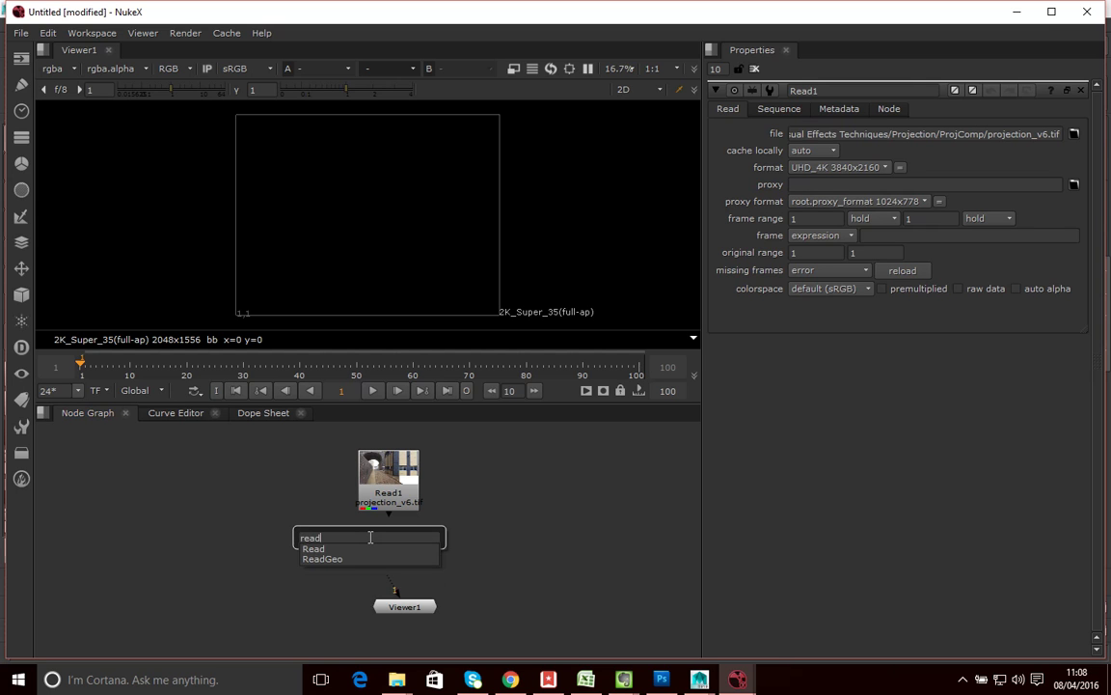
pyautogui.write('Geo')
pyautogui.press('Return')
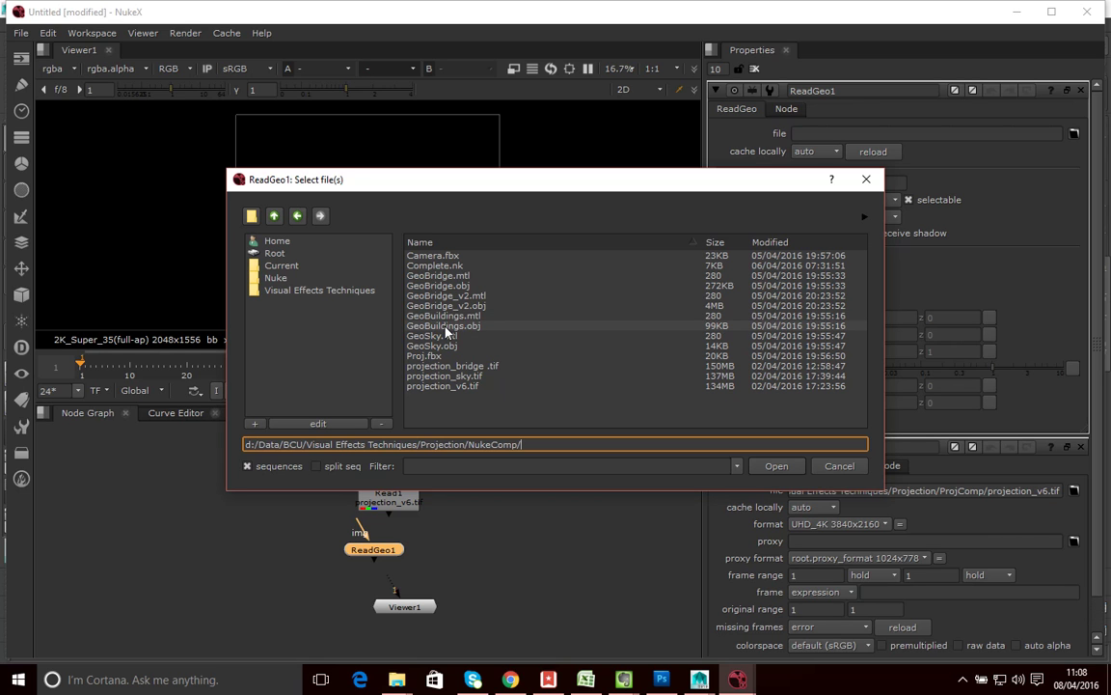
pyautogui.click(446, 328)
pyautogui.click(775, 467)
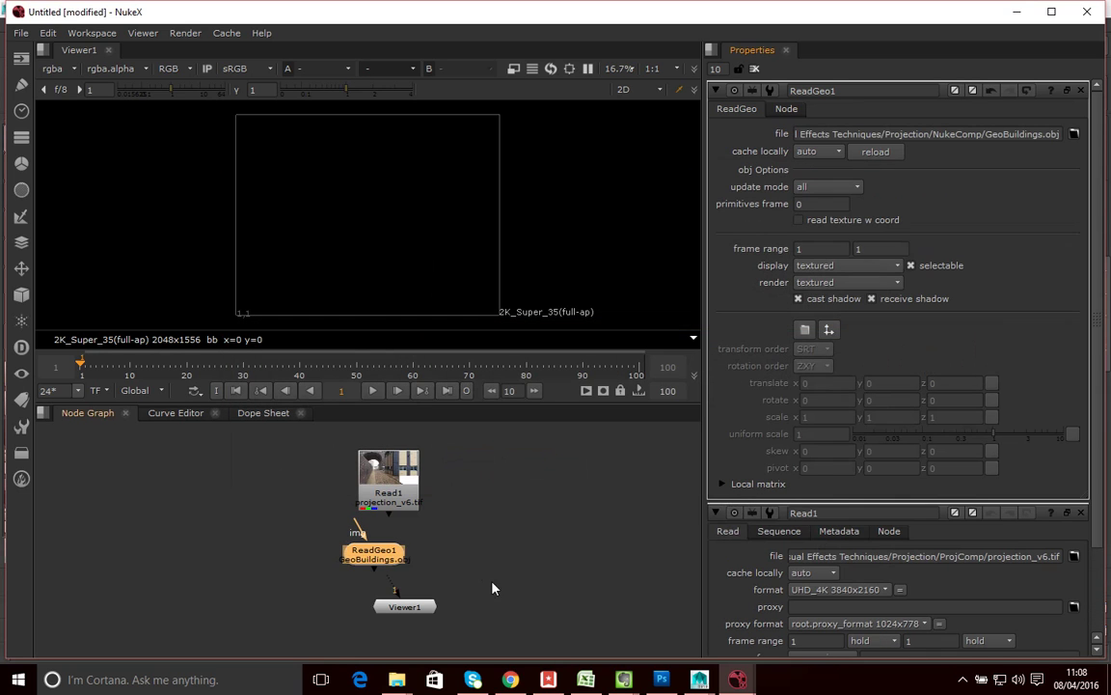
pyautogui.moveTo(405, 567); pyautogui.dragTo(365, 571)
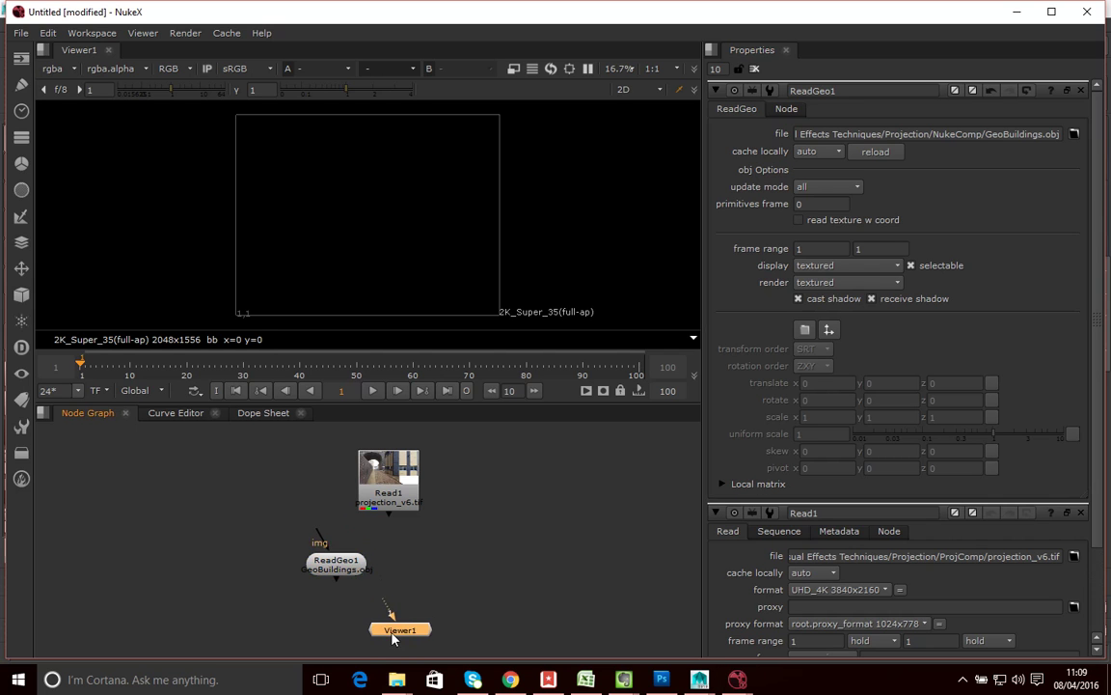
pyautogui.moveTo(342, 576); pyautogui.dragTo(295, 597)
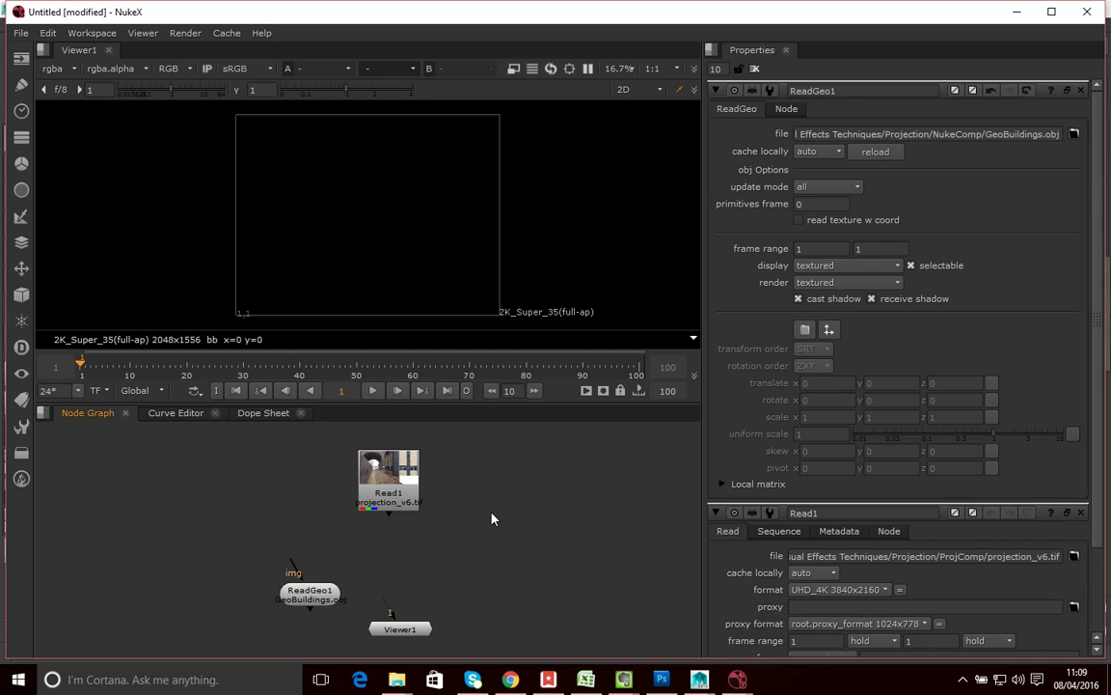
# Create Project3D1 fed by Read1 and connect its output into ReadGeo1's img input
pyautogui.press('Tab')
pyautogui.write('proj')
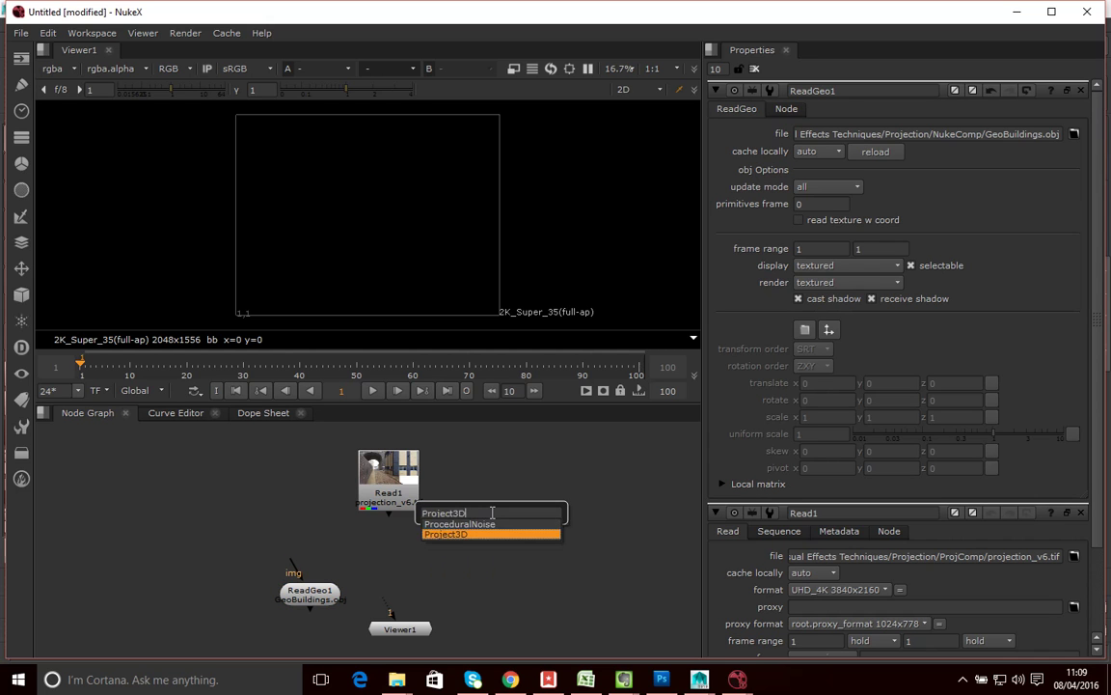
pyautogui.press('Return')
pyautogui.moveTo(498, 514); pyautogui.dragTo(357, 477)
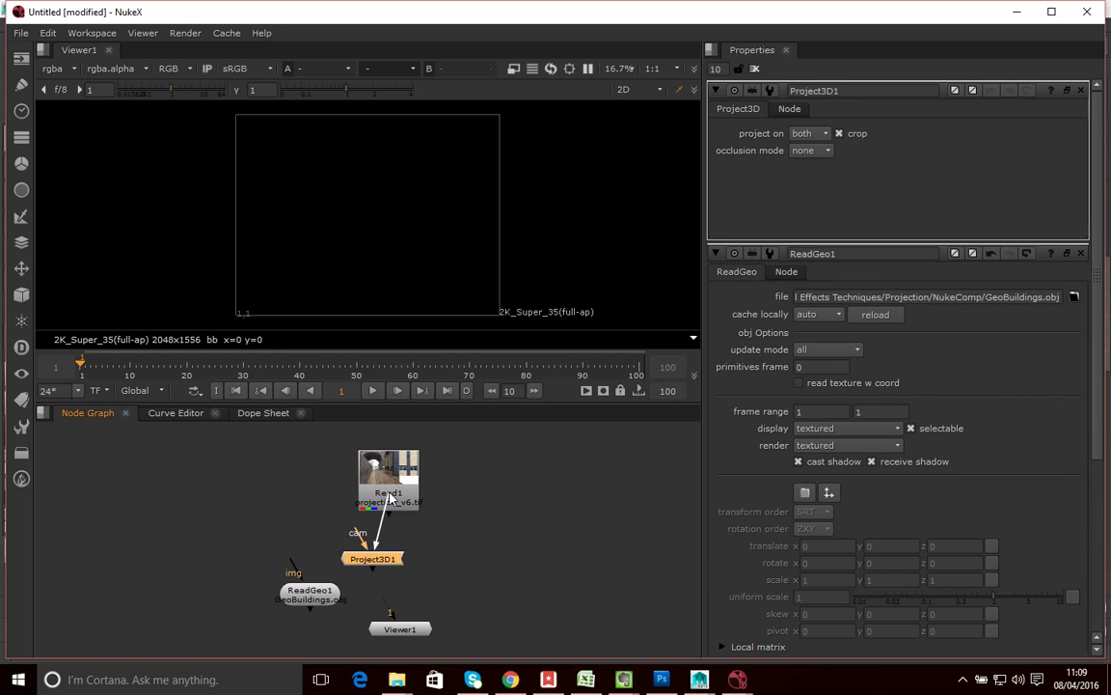
pyautogui.moveTo(383, 567); pyautogui.dragTo(364, 566)
pyautogui.moveTo(400, 629); pyautogui.dragTo(410, 653)
pyautogui.moveTo(293, 571); pyautogui.dragTo(343, 558)
pyautogui.moveTo(361, 625); pyautogui.dragTo(359, 596)
pyautogui.click(297, 468)
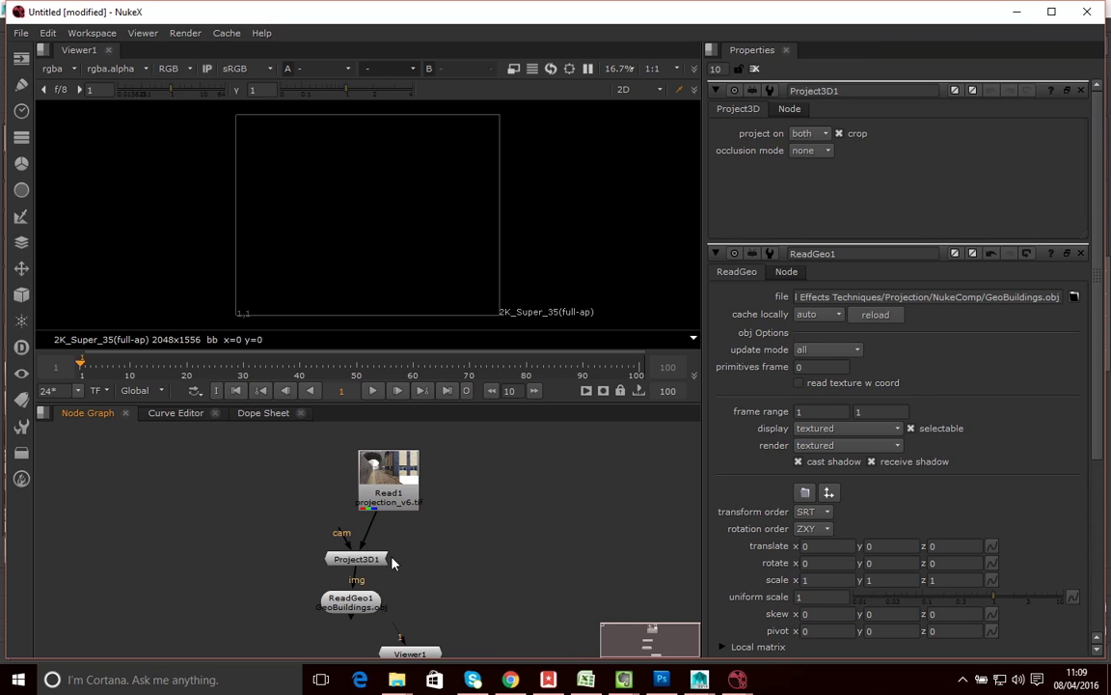
# Create a Camera node and place it at the upper left of the graph
pyautogui.press('Tab')
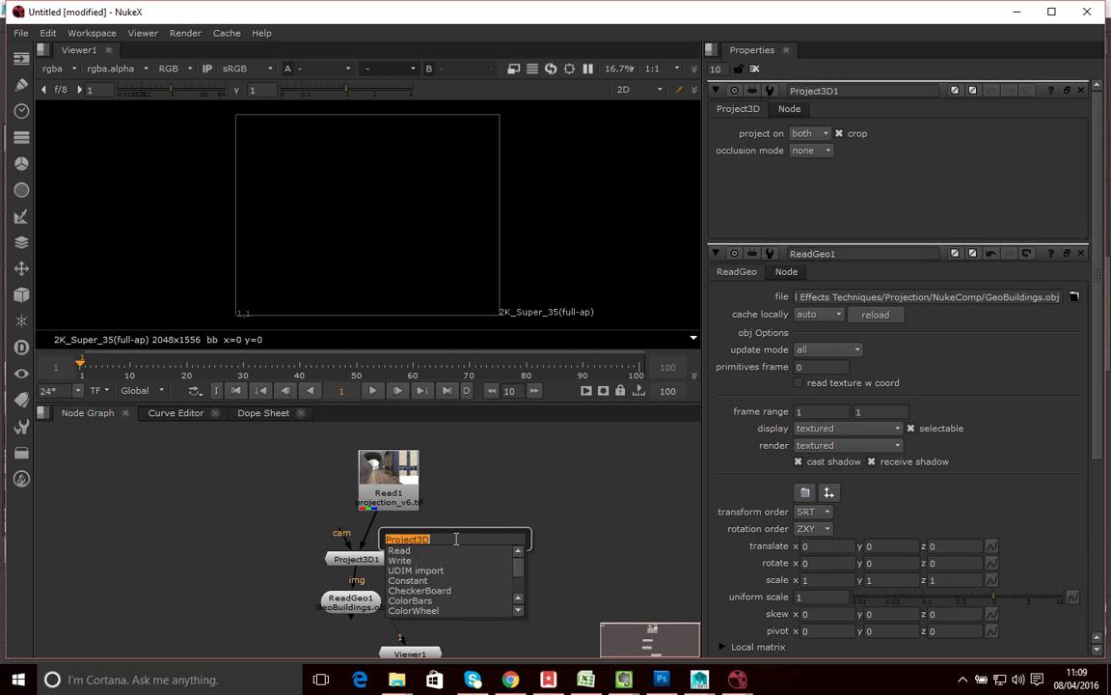
pyautogui.write('cam')
pyautogui.press('Down')
pyautogui.press('Down')
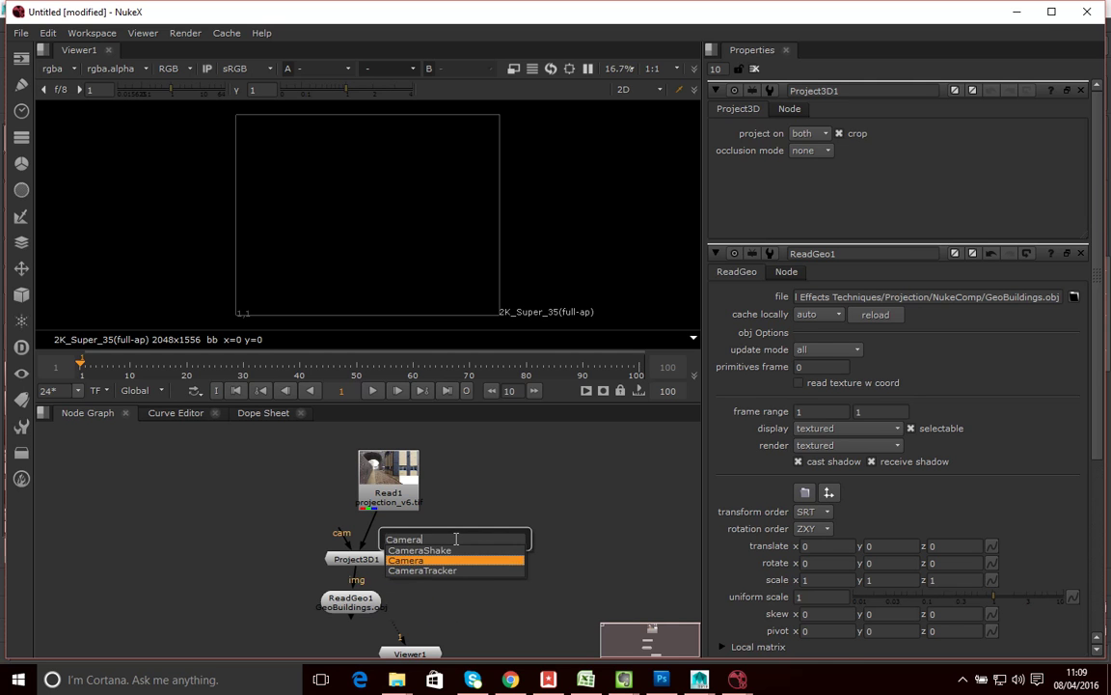
pyautogui.press('Return')
pyautogui.moveTo(427, 577); pyautogui.dragTo(257, 484)
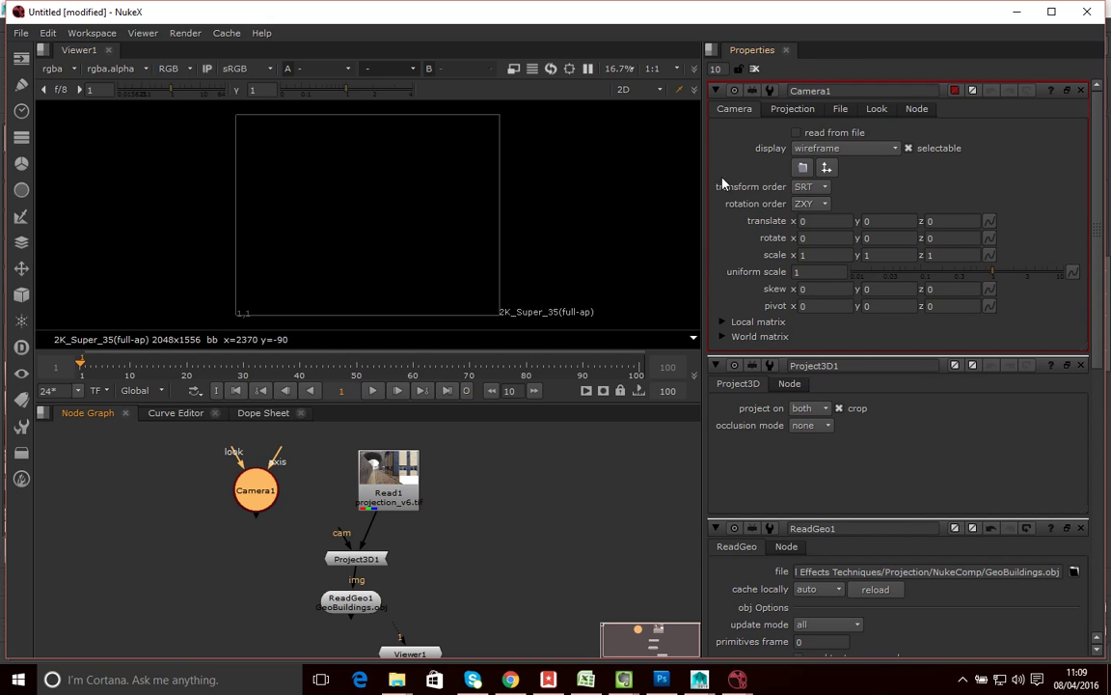
# Make Camera1 read from file ProjComp/CamProj.fbx, accepting the data replacement
pyautogui.click(841, 110)
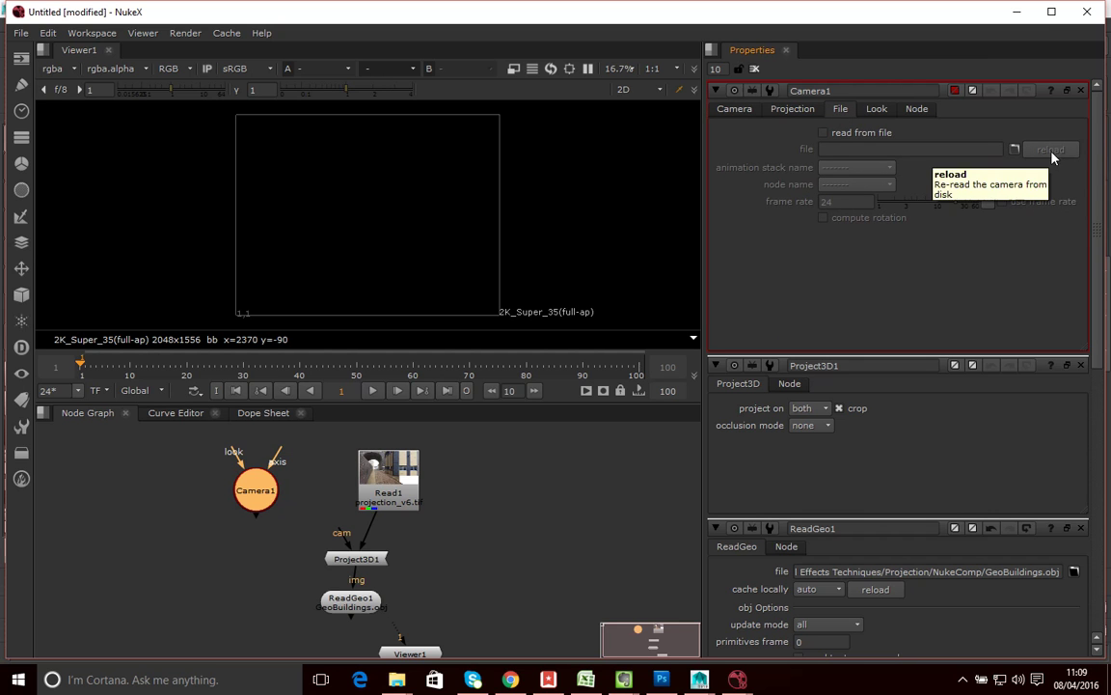
pyautogui.click(823, 133)
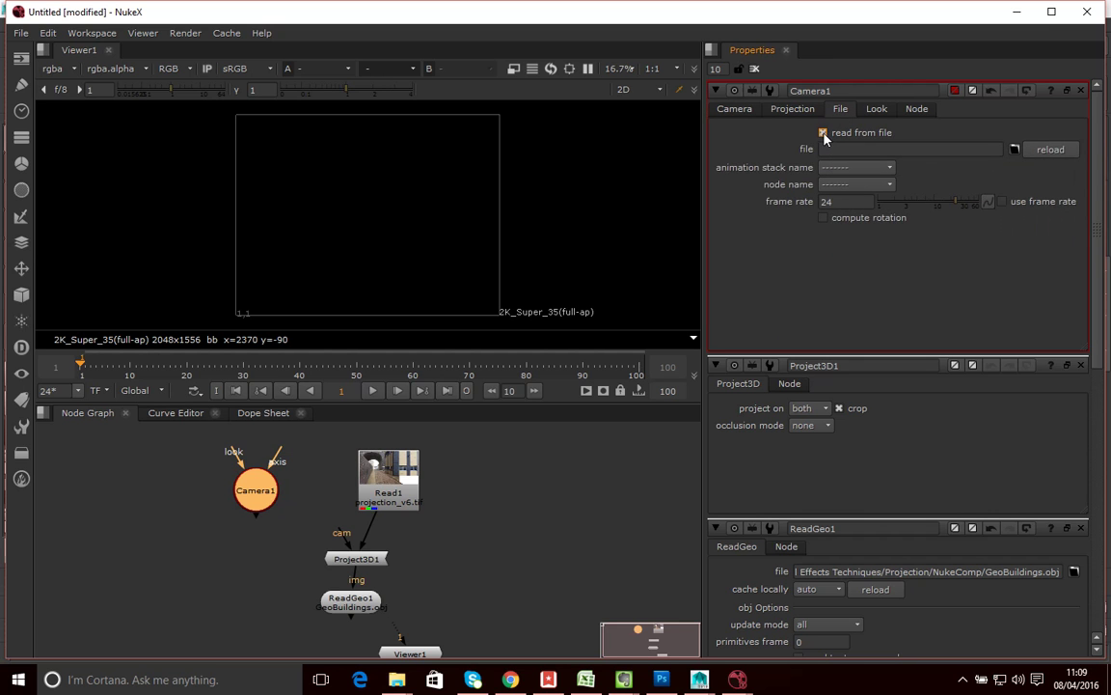
pyautogui.click(1014, 148)
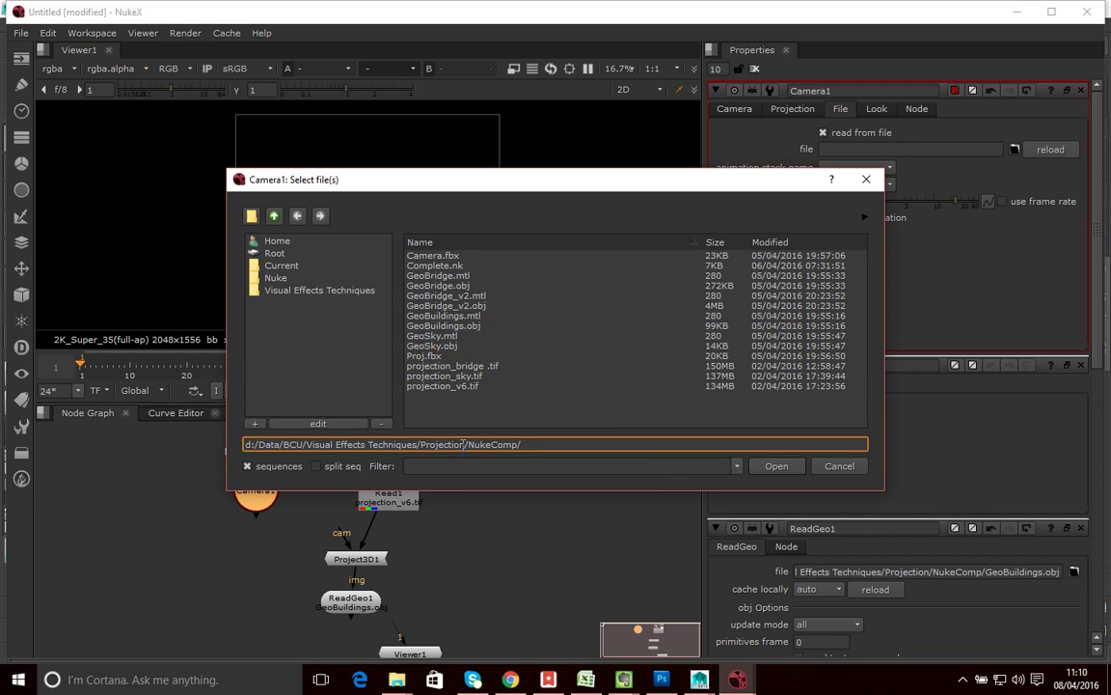
pyautogui.click(275, 216)
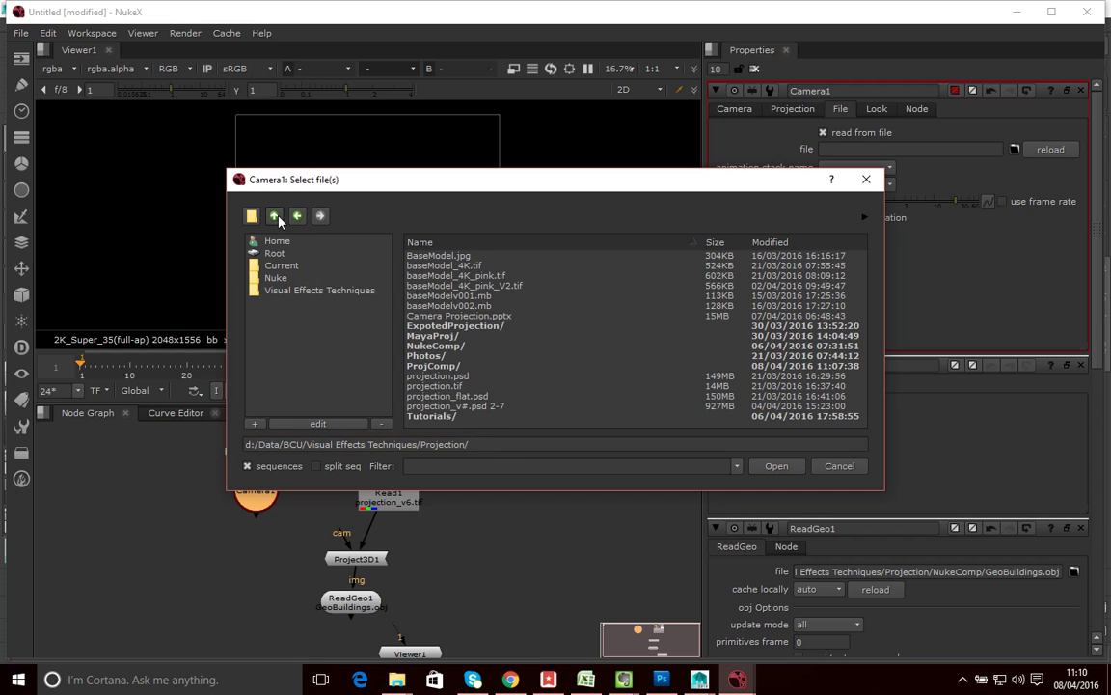
pyautogui.doubleClick(432, 367)
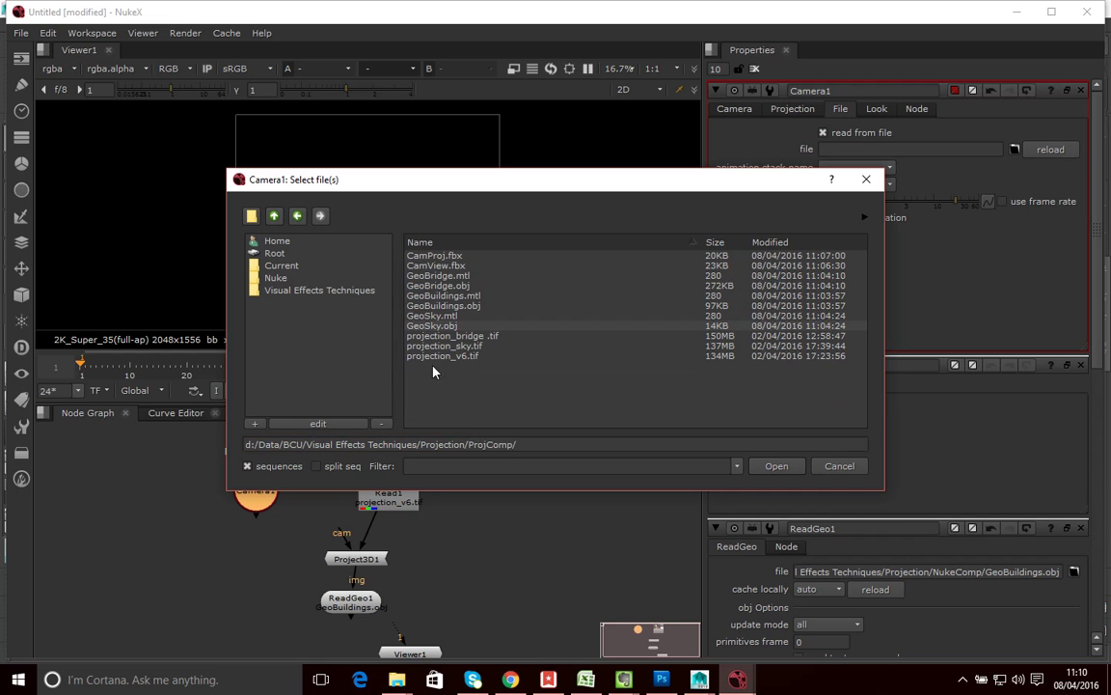
pyautogui.click(436, 256)
pyautogui.click(774, 466)
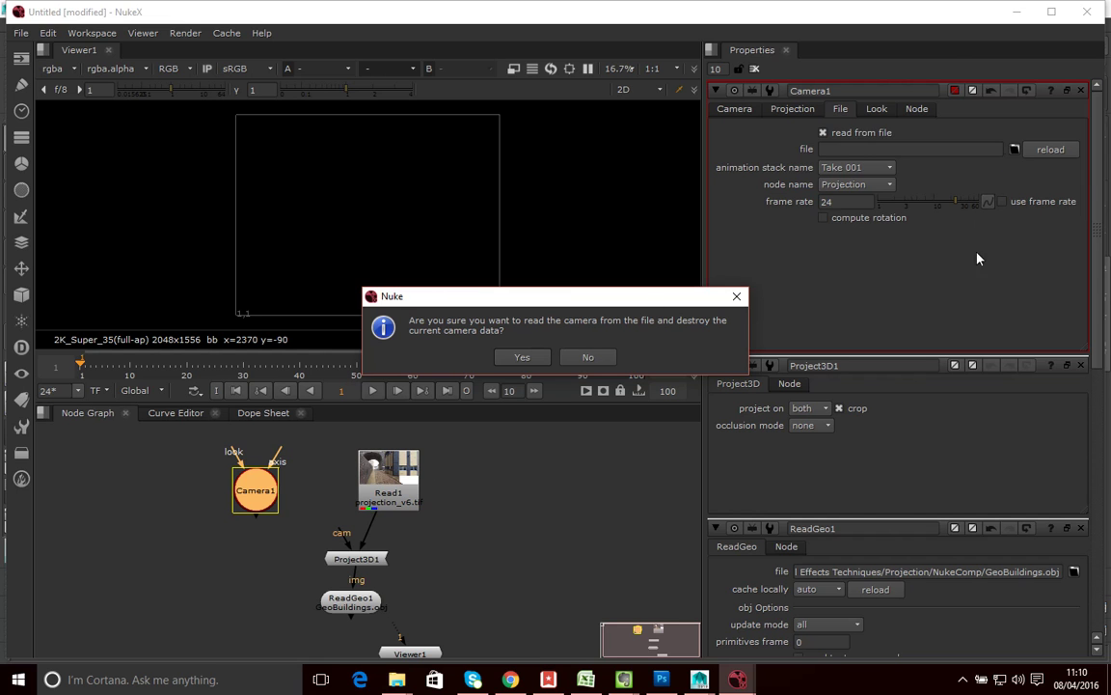
pyautogui.click(522, 357)
# Connect Camera1 to Project3D1's cam input and line up Project3D1 and ReadGeo1
pyautogui.moveTo(256, 491); pyautogui.dragTo(207, 491)
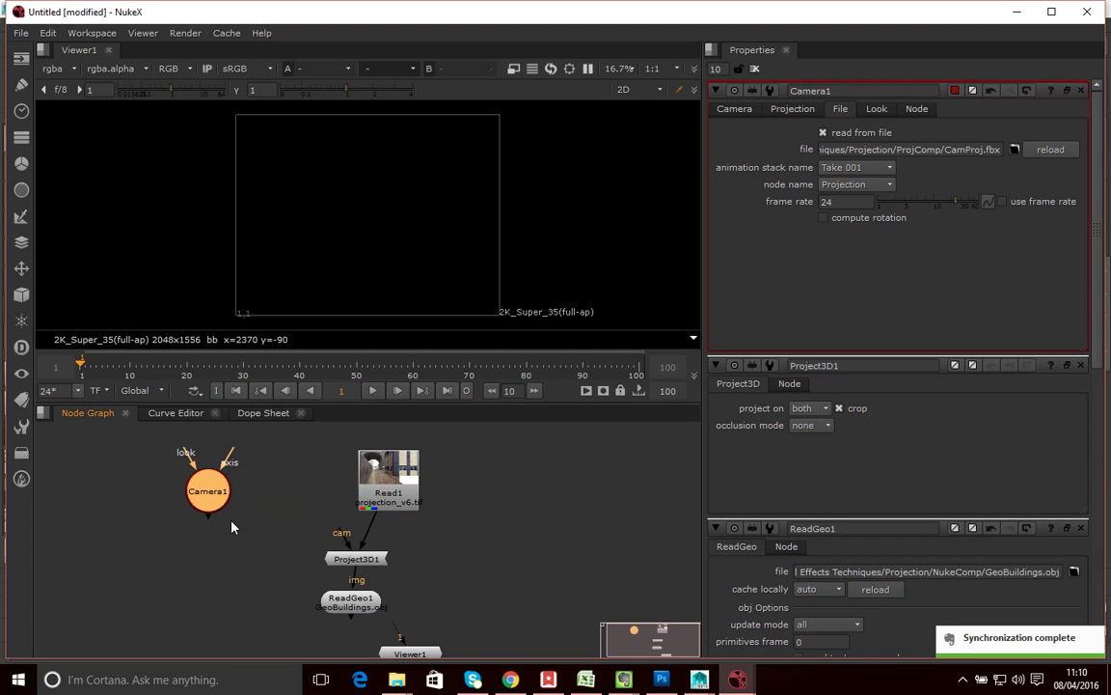
pyautogui.moveTo(210, 518); pyautogui.dragTo(350, 558)
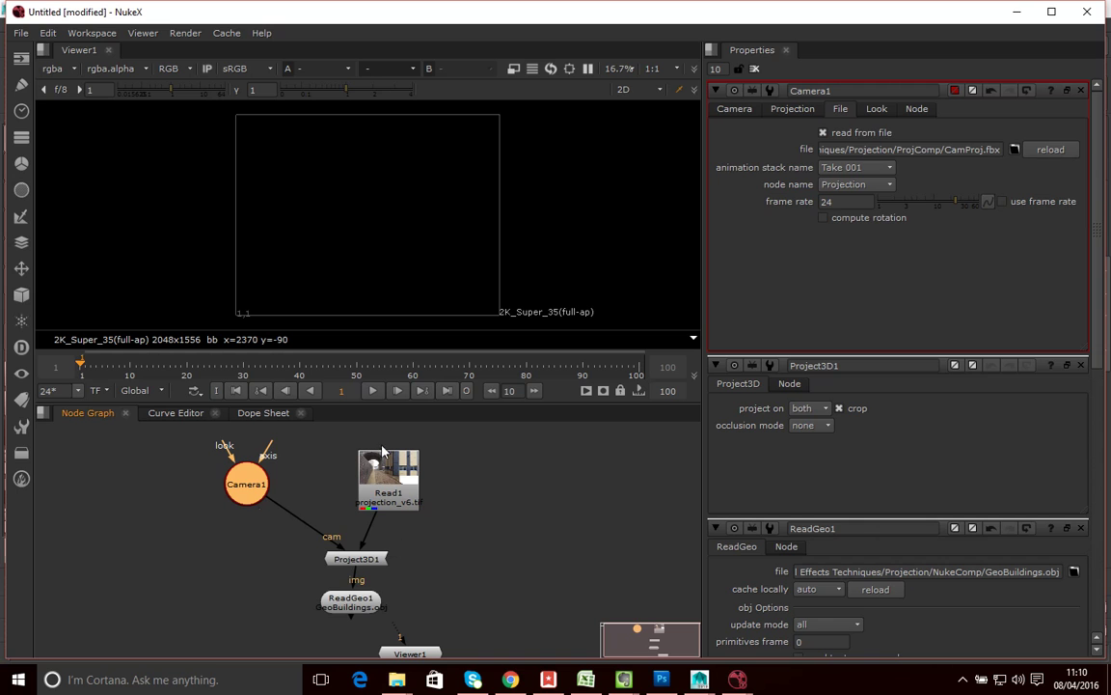
pyautogui.moveTo(365, 564); pyautogui.dragTo(397, 565)
pyautogui.moveTo(350, 600); pyautogui.dragTo(389, 609)
pyautogui.moveTo(506, 587); pyautogui.dragTo(421, 565)
pyautogui.click(408, 598)
pyautogui.scroll(3, 363, 503)
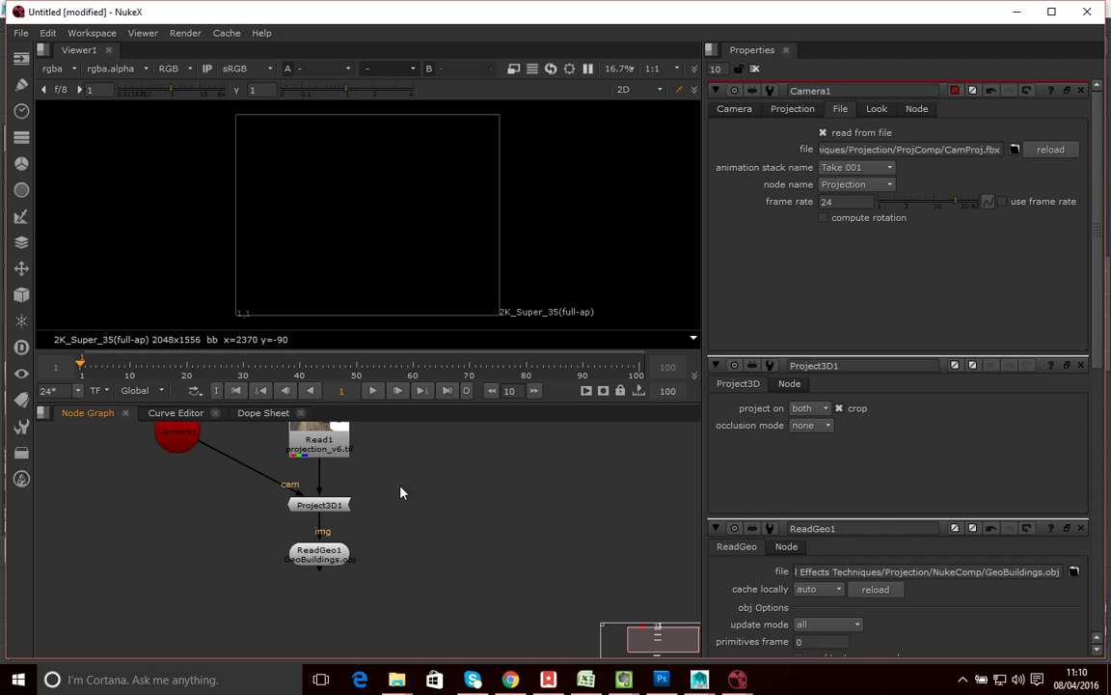
pyautogui.click(629, 89)
# Switch the viewer to 3D and orbit around the textured GeoBuildings geometry
pyautogui.click(633, 121)
pyautogui.scroll(10, 382, 187)
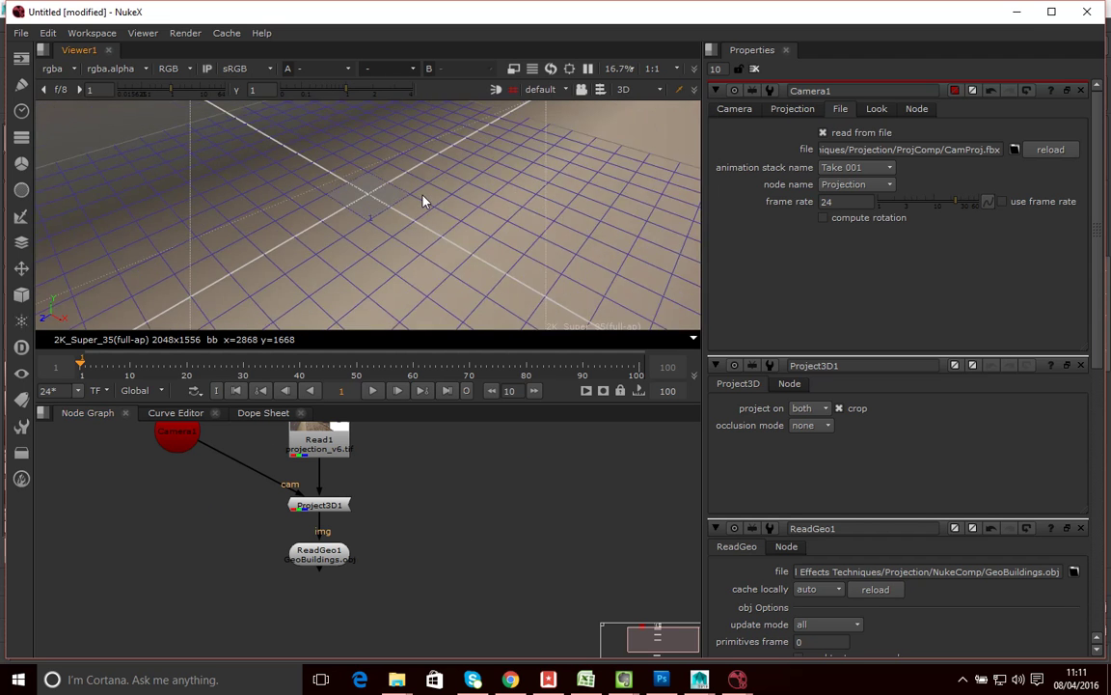
pyautogui.scroll(-10, 415, 166)
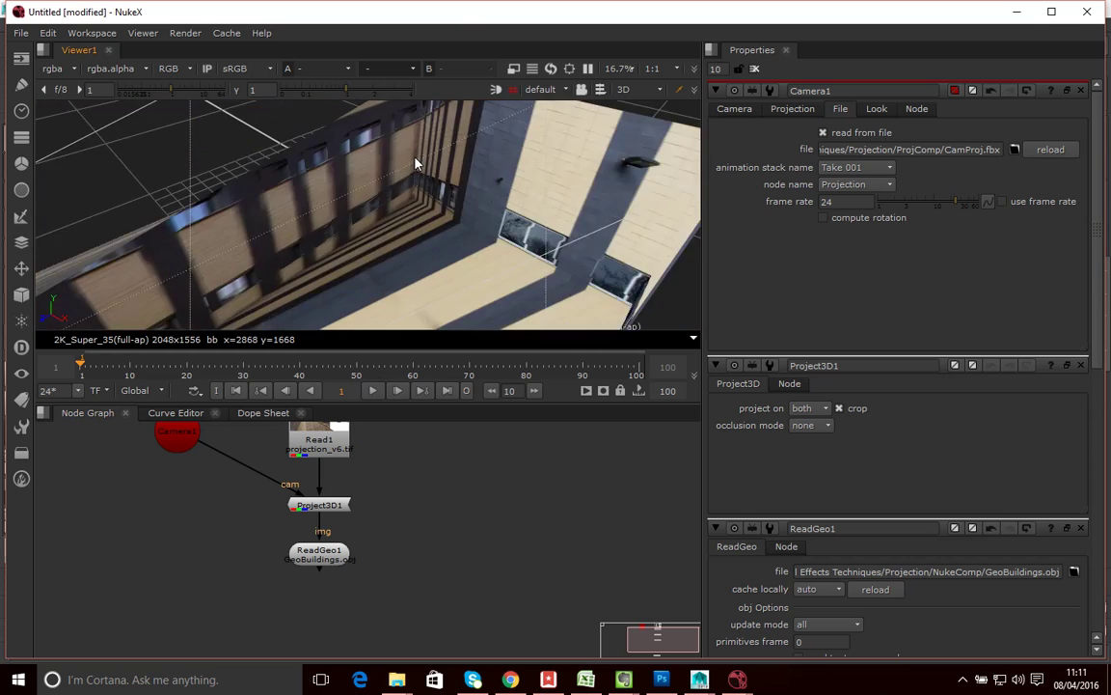
pyautogui.moveTo(374, 232); pyautogui.dragTo(360, 263)
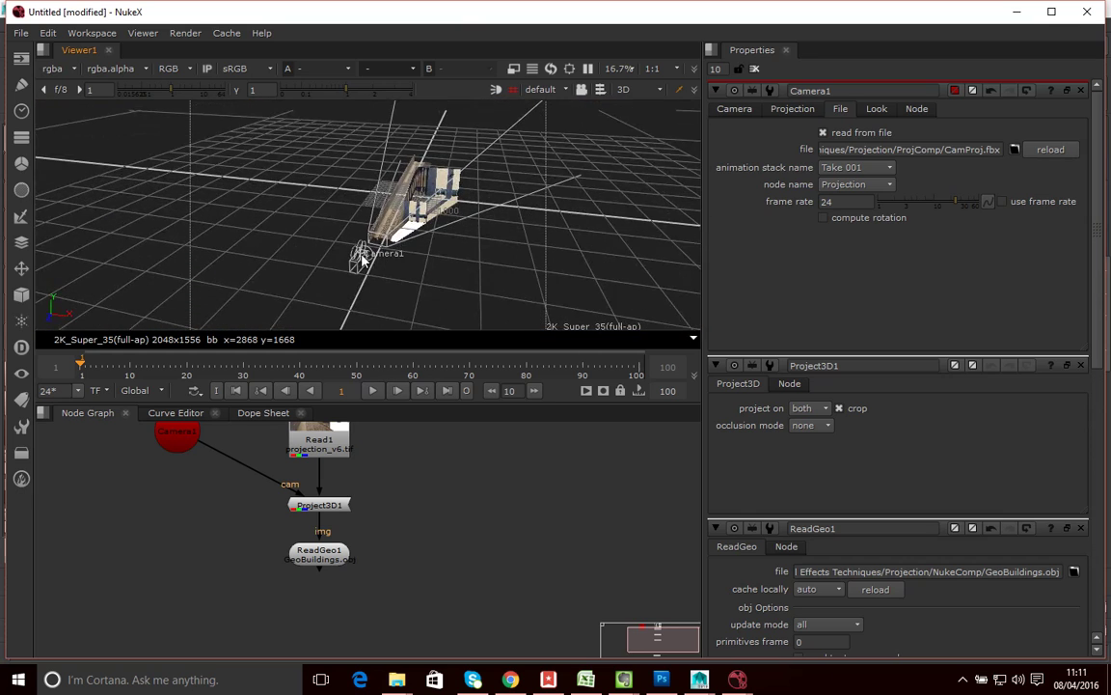
pyautogui.scroll(8, 386, 222)
pyautogui.moveTo(476, 286); pyautogui.dragTo(577, 334)
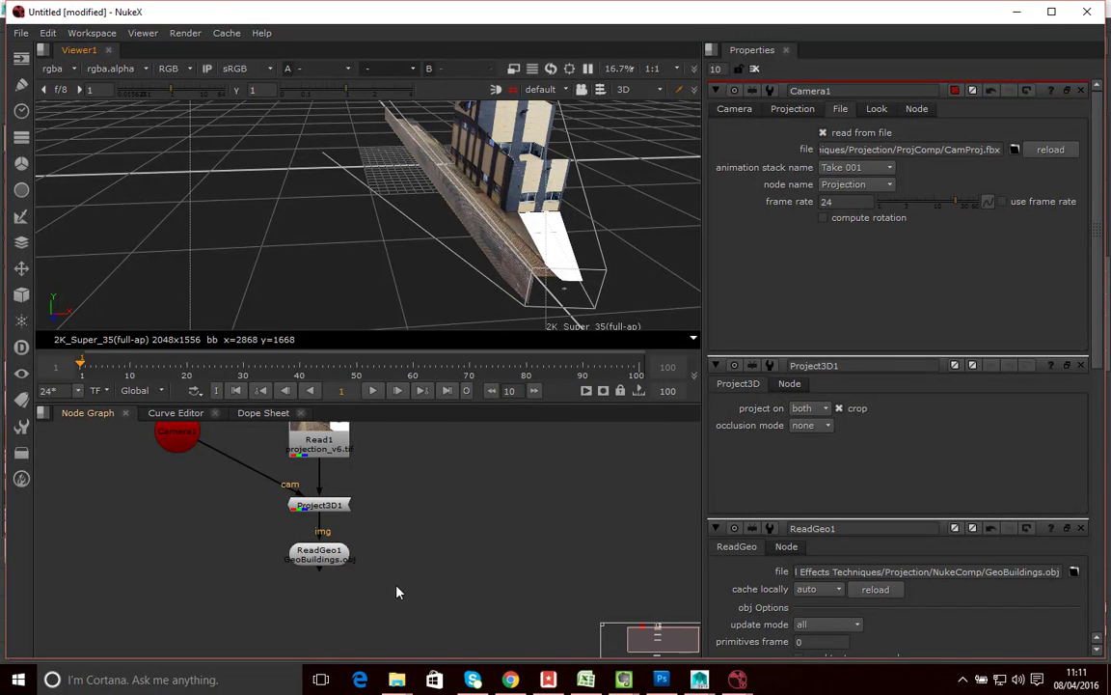
# Add a ScanlineRender node below ReadGeo1 and connect ReadGeo1 to its obj/scn input
pyautogui.press('Tab')
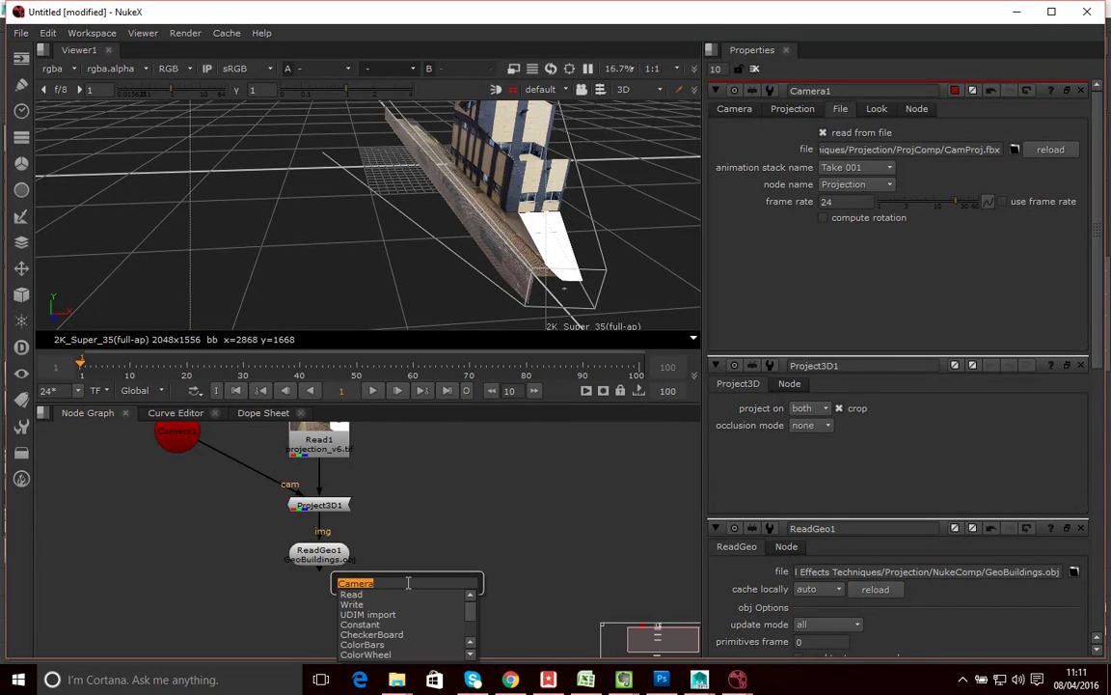
pyautogui.write('scan')
pyautogui.press('Return')
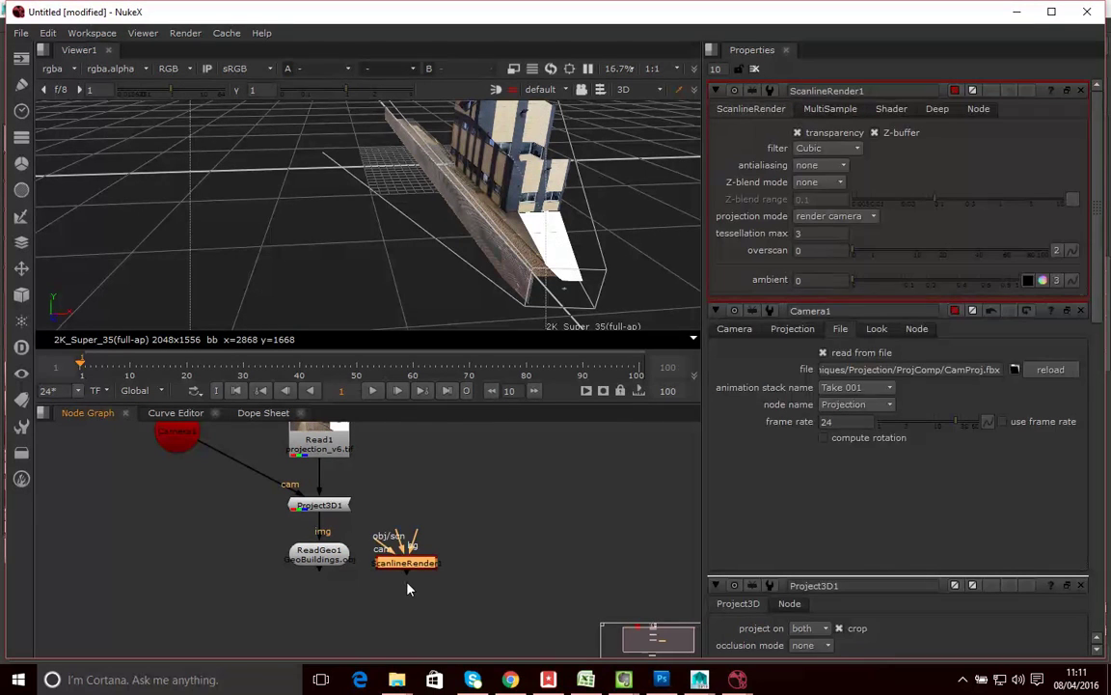
pyautogui.moveTo(421, 566); pyautogui.dragTo(334, 631)
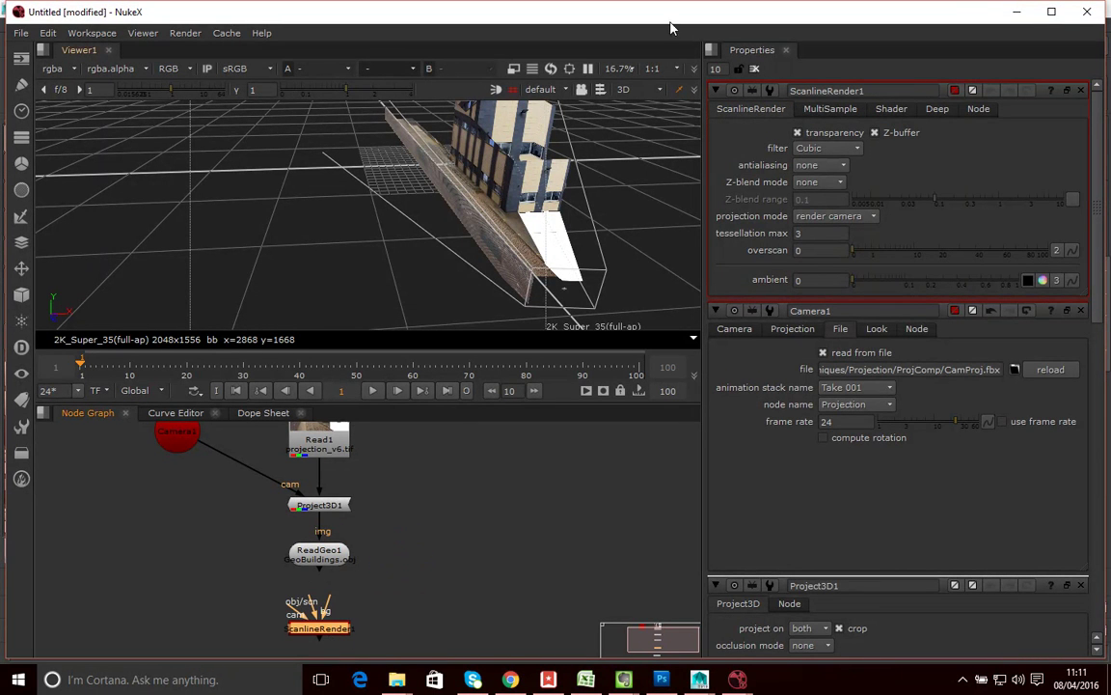
pyautogui.moveTo(315, 627); pyautogui.dragTo(318, 633)
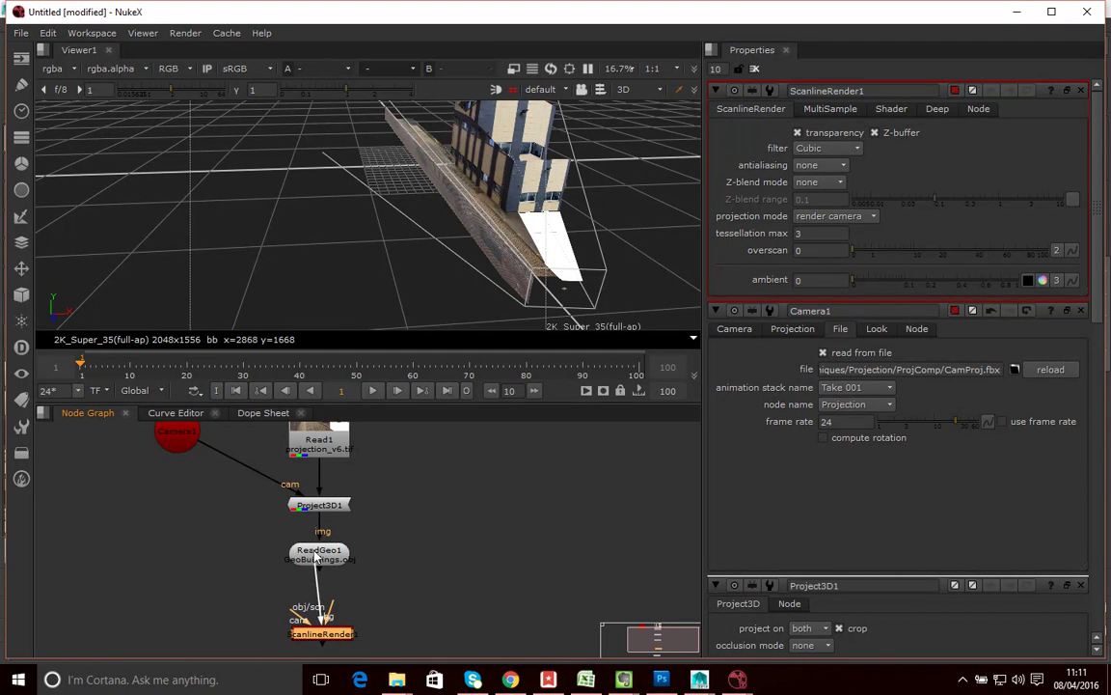
pyautogui.moveTo(308, 573); pyautogui.dragTo(336, 645)
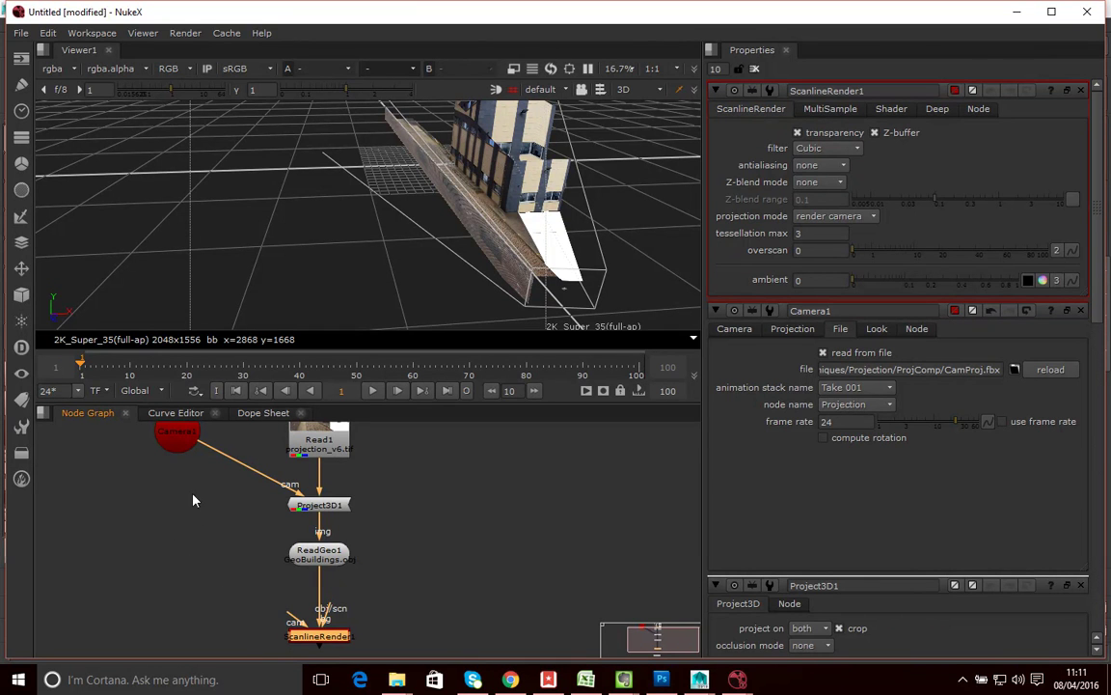
# Rename the FBX camera Camera1 to 'Projector'
pyautogui.doubleClick(175, 431)
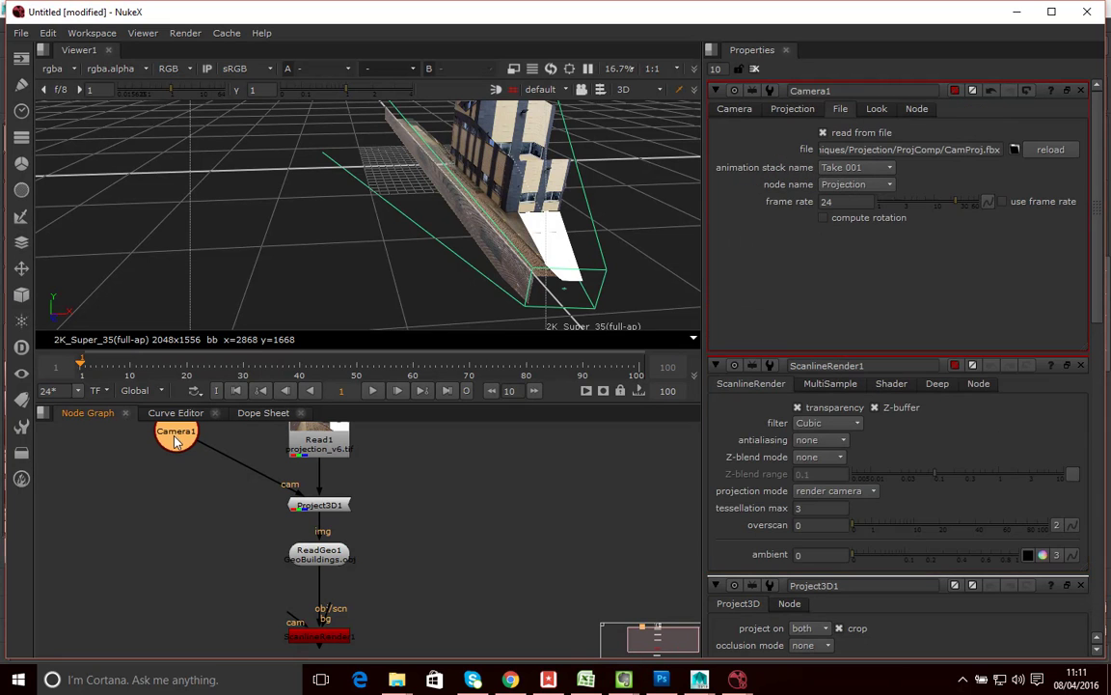
pyautogui.write('Projector')
pyautogui.press('Return')
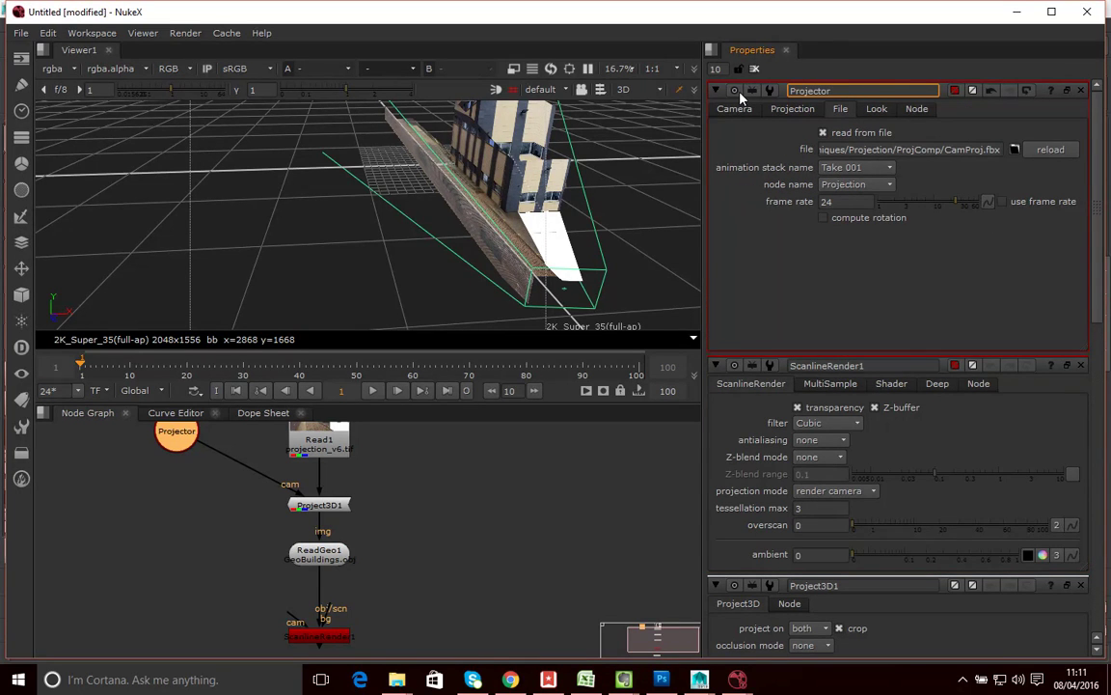
pyautogui.click(188, 482)
# Create a second Camera node
pyautogui.press('Tab')
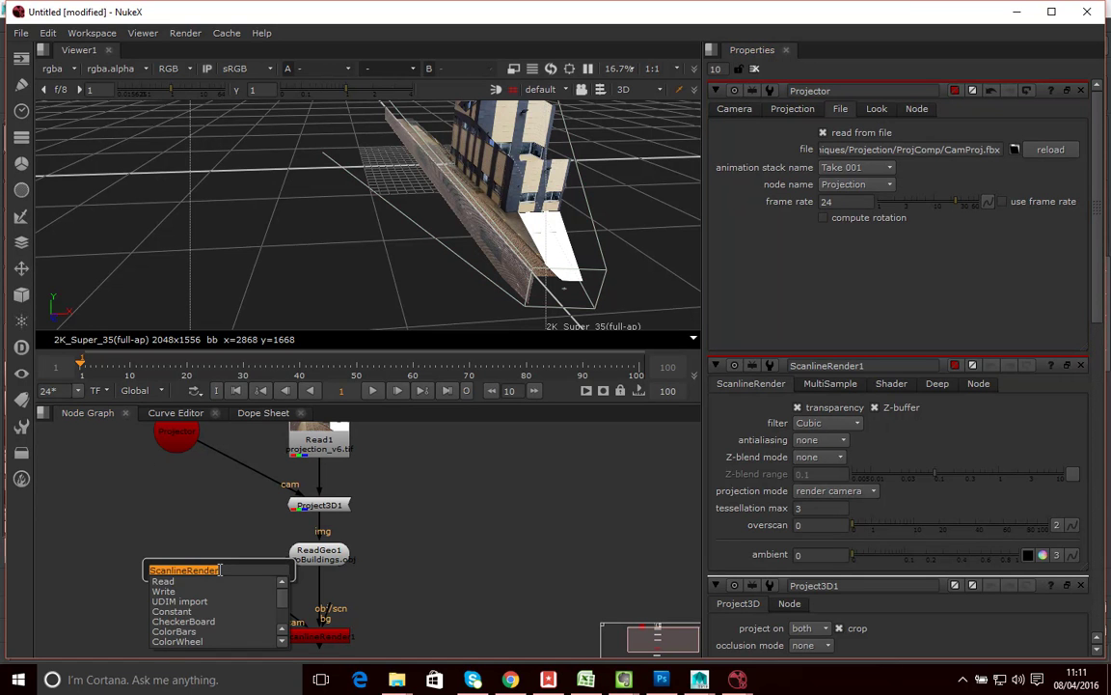
pyautogui.write('cam')
pyautogui.press('Down')
pyautogui.press('Return')
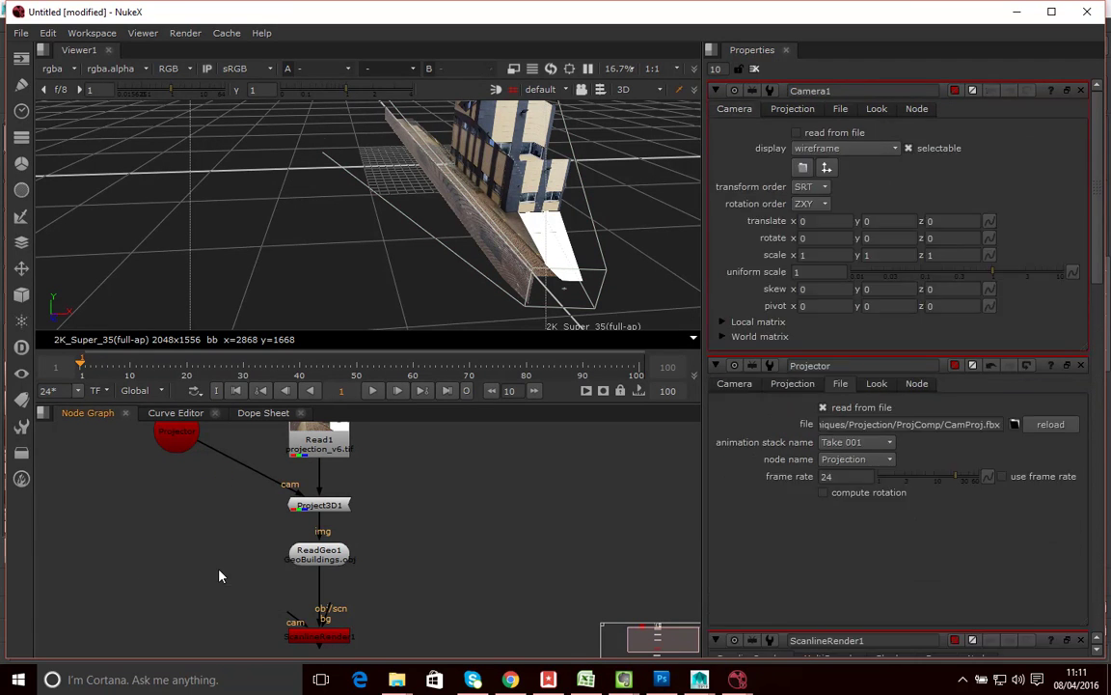
# Make the new Camera1 read its camera data from CamView.fbx
pyautogui.moveTo(214, 526); pyautogui.dragTo(220, 571)
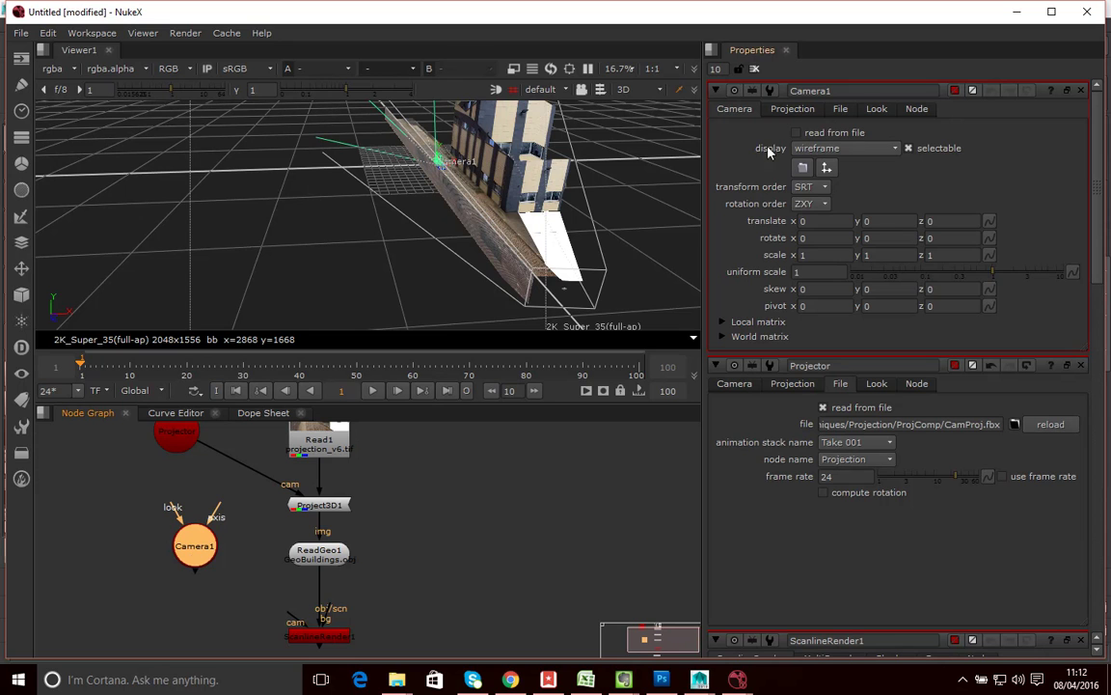
pyautogui.click(842, 109)
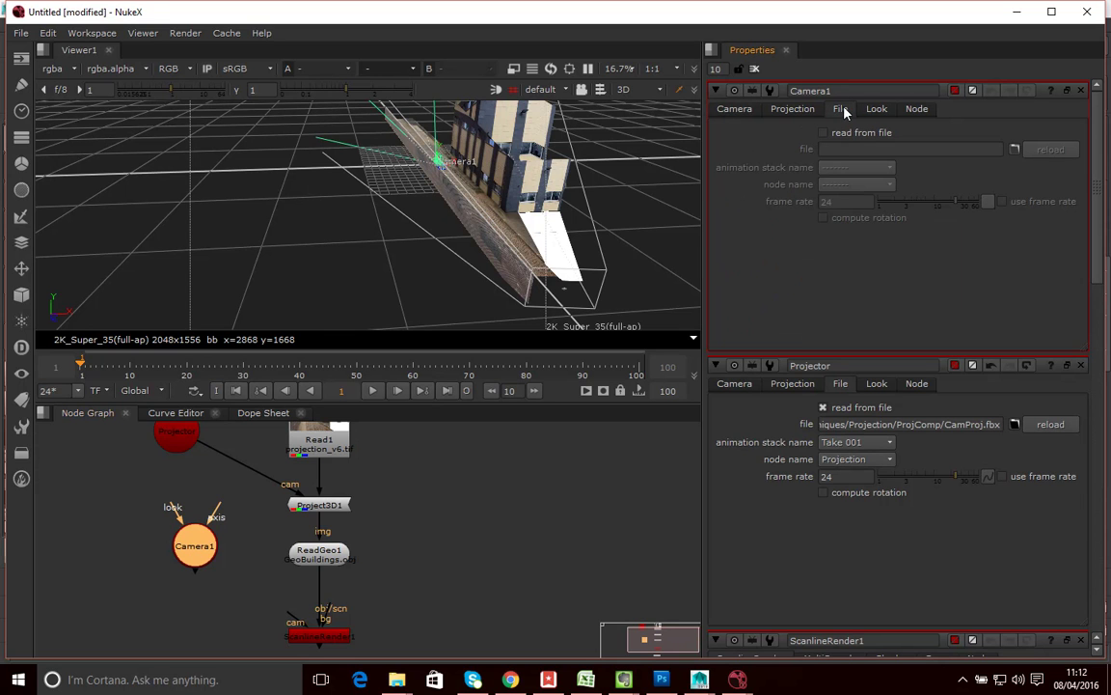
pyautogui.click(848, 132)
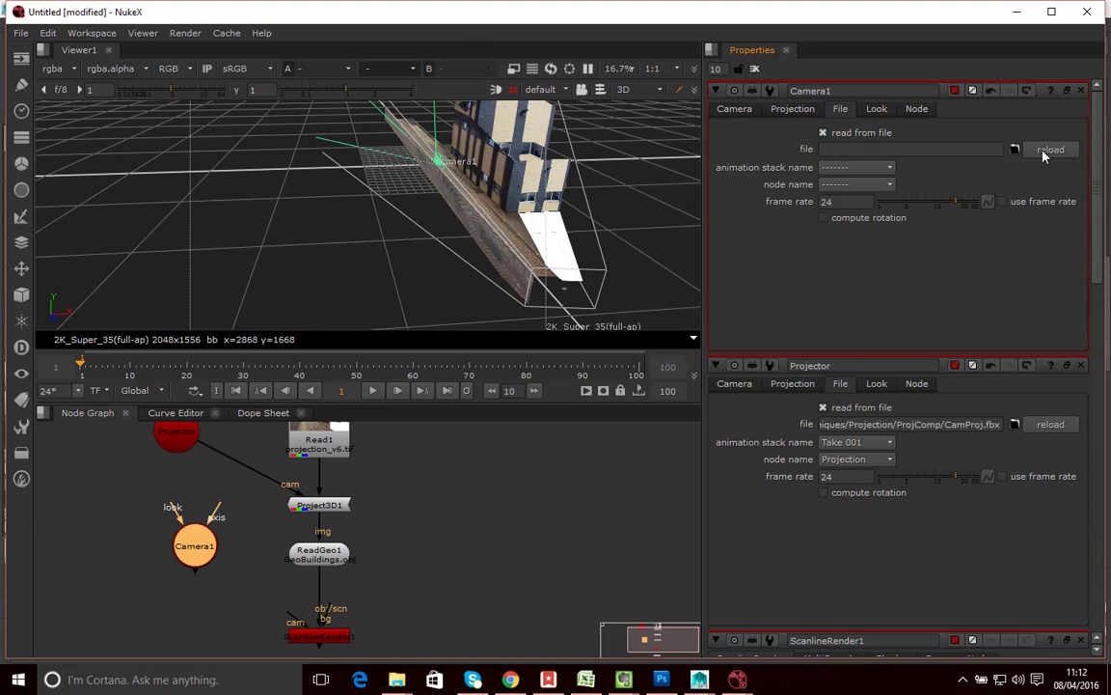
pyautogui.click(1014, 150)
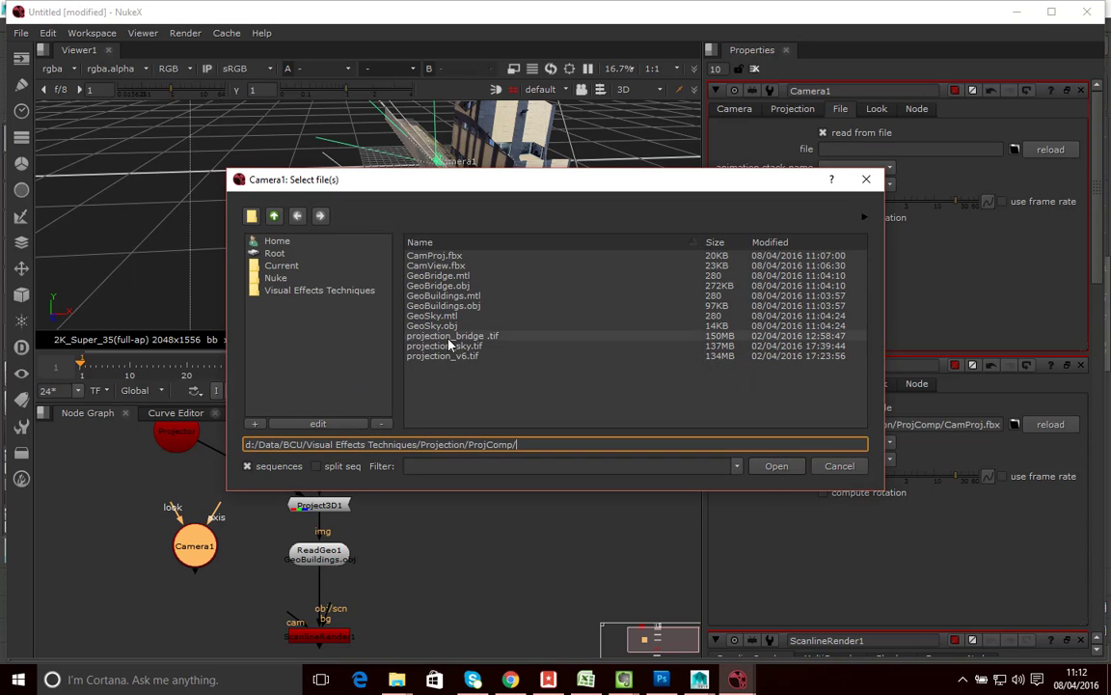
pyautogui.click(425, 268)
pyautogui.click(777, 465)
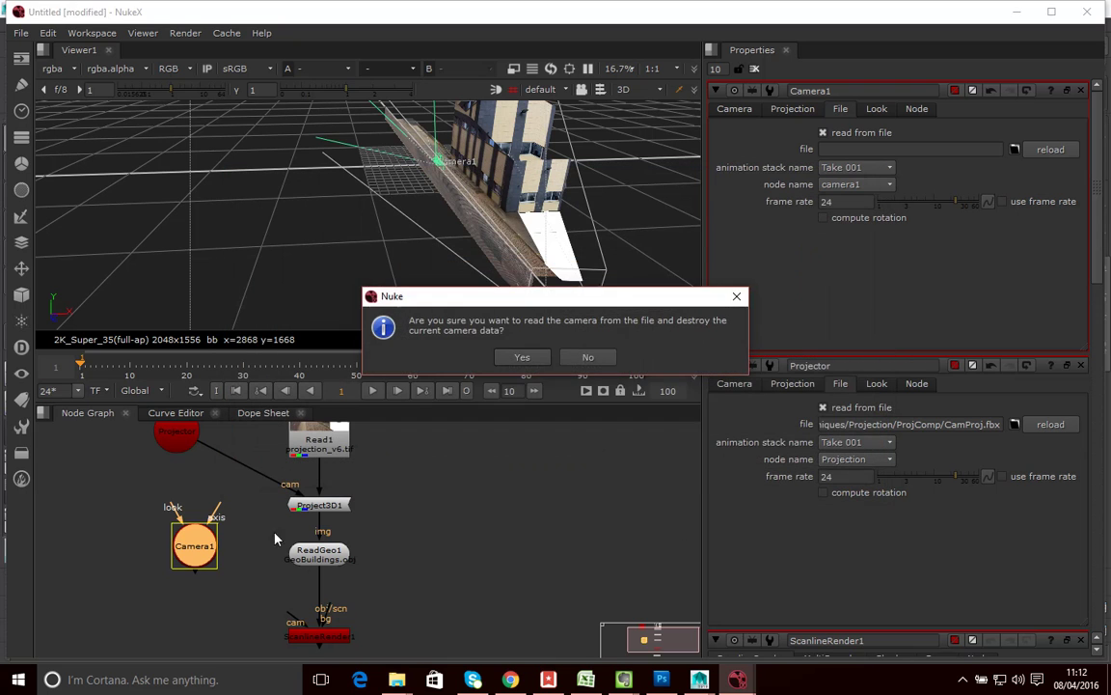
pyautogui.click(521, 357)
# Connect Camera1 into ScanlineRender's cam input and view ScanlineRender in Viewer1
pyautogui.moveTo(203, 559); pyautogui.dragTo(293, 622)
pyautogui.moveTo(175, 530); pyautogui.dragTo(196, 552)
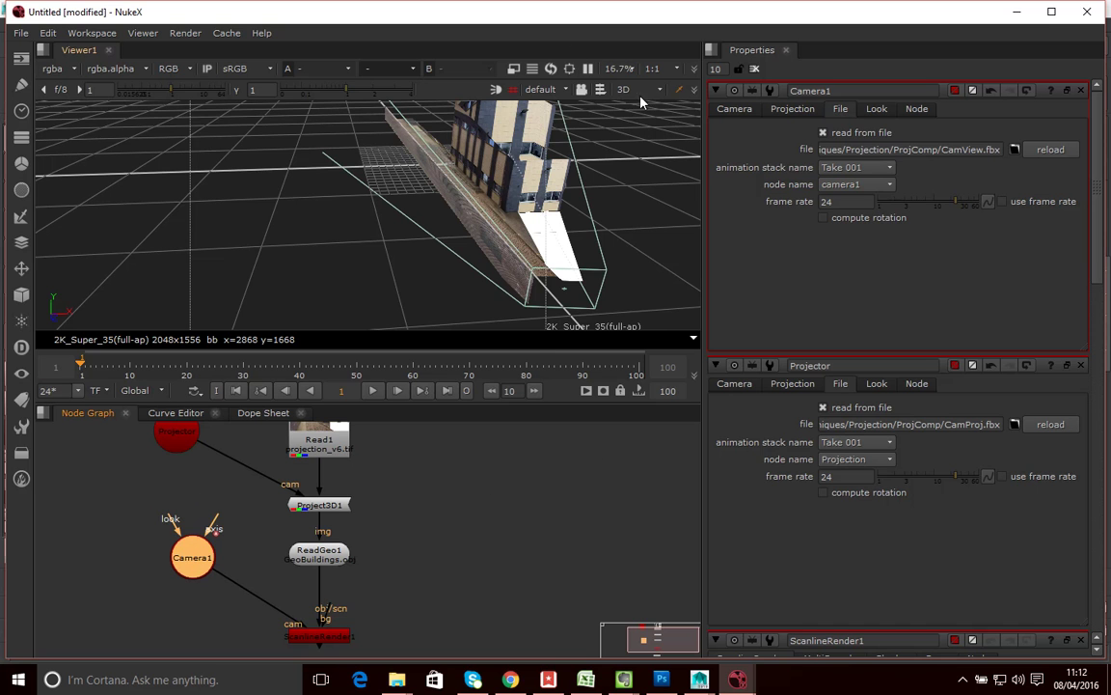
pyautogui.scroll(-2, 407, 607)
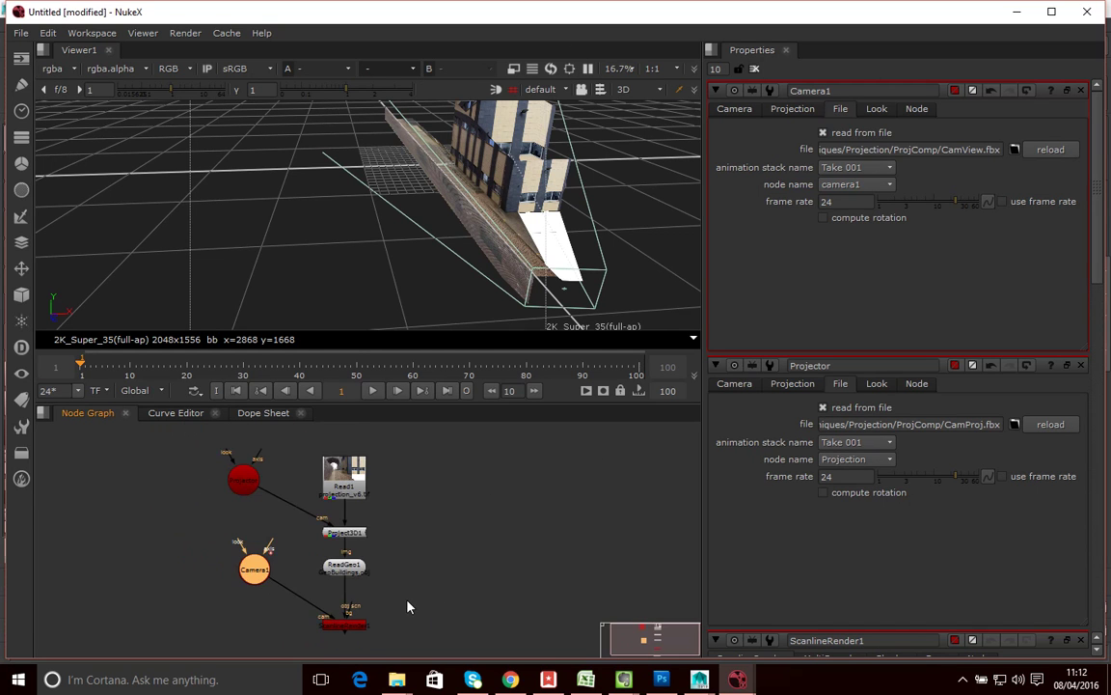
pyautogui.moveTo(418, 610); pyautogui.dragTo(390, 547)
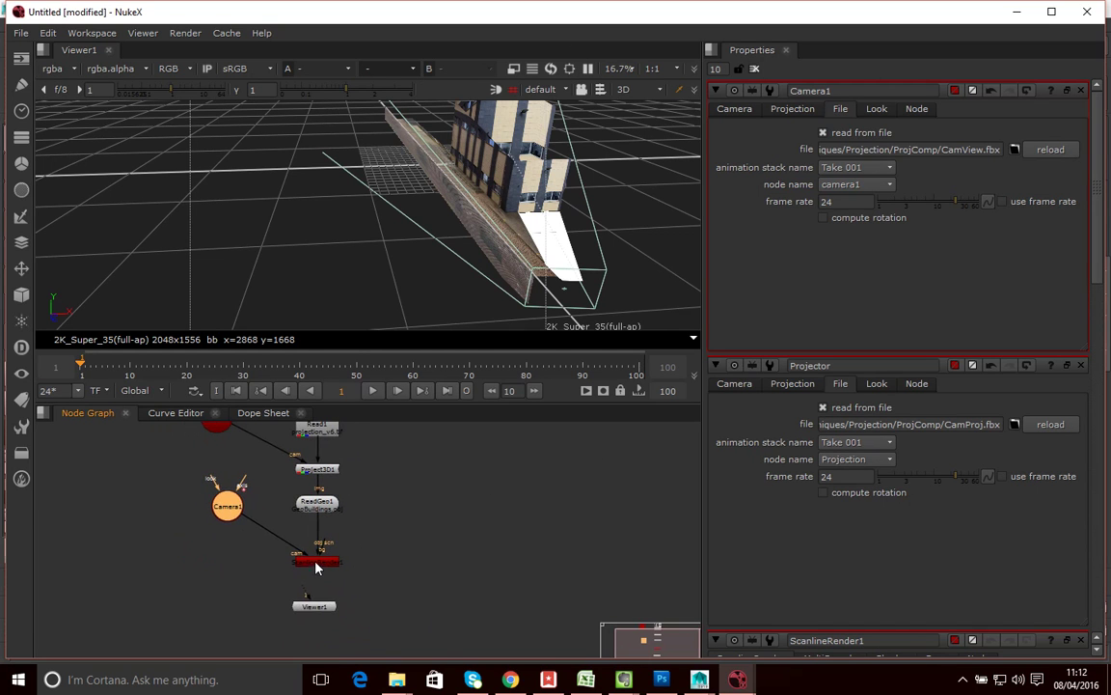
pyautogui.click(317, 561)
pyautogui.press('1')
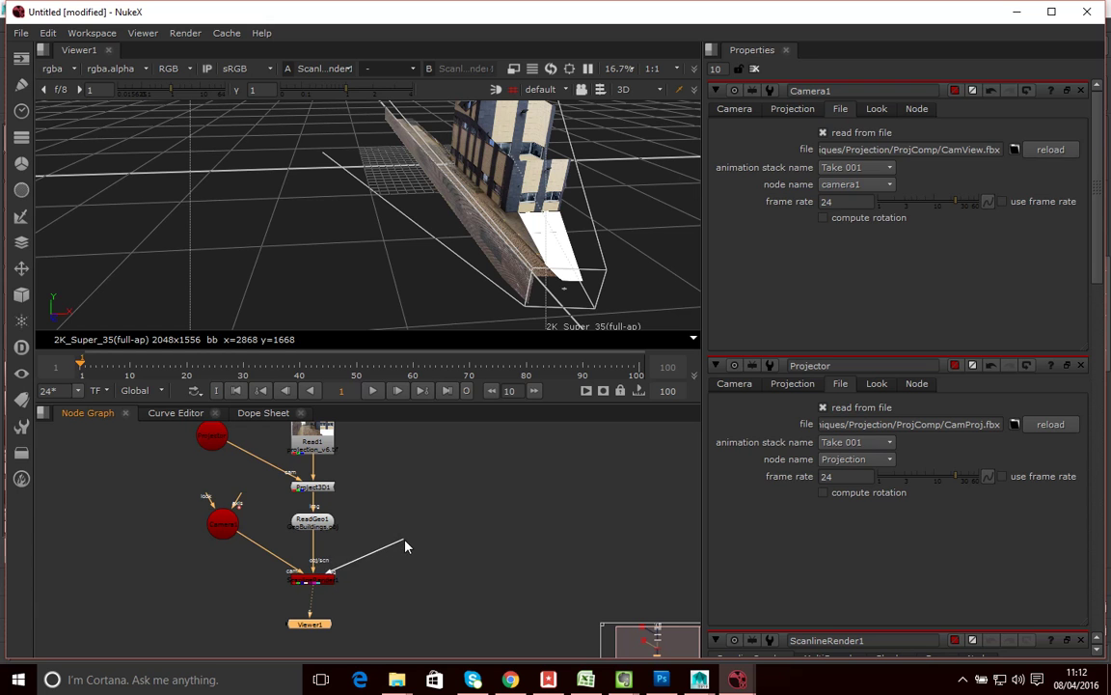
pyautogui.scroll(4, 369, 556)
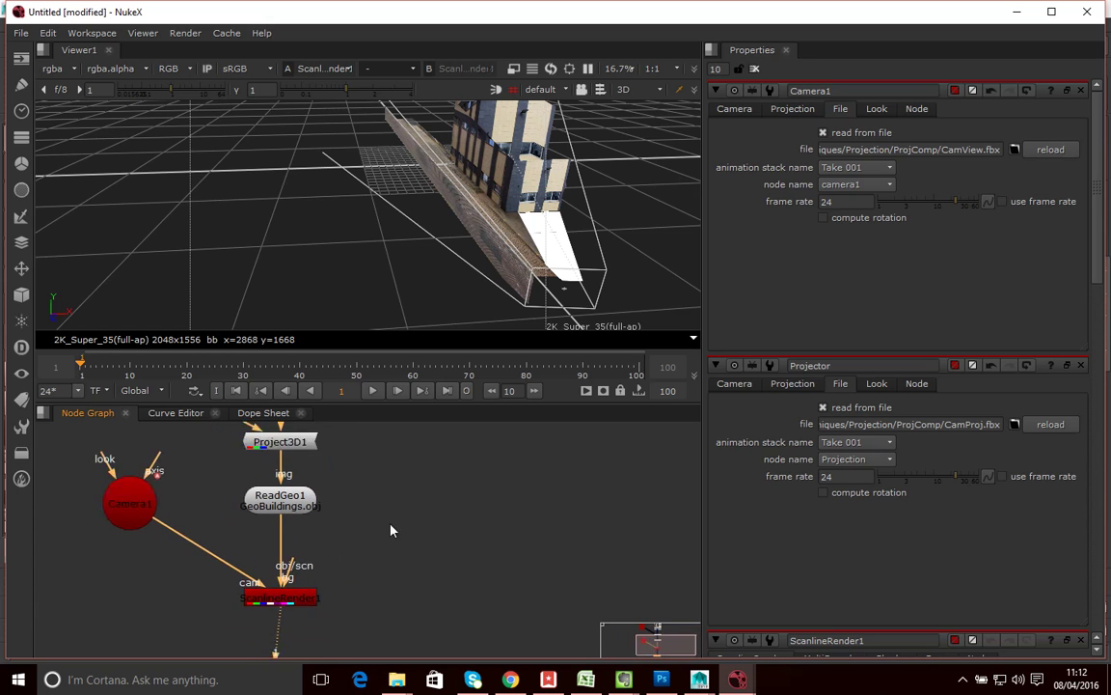
pyautogui.moveTo(344, 546); pyautogui.dragTo(297, 542)
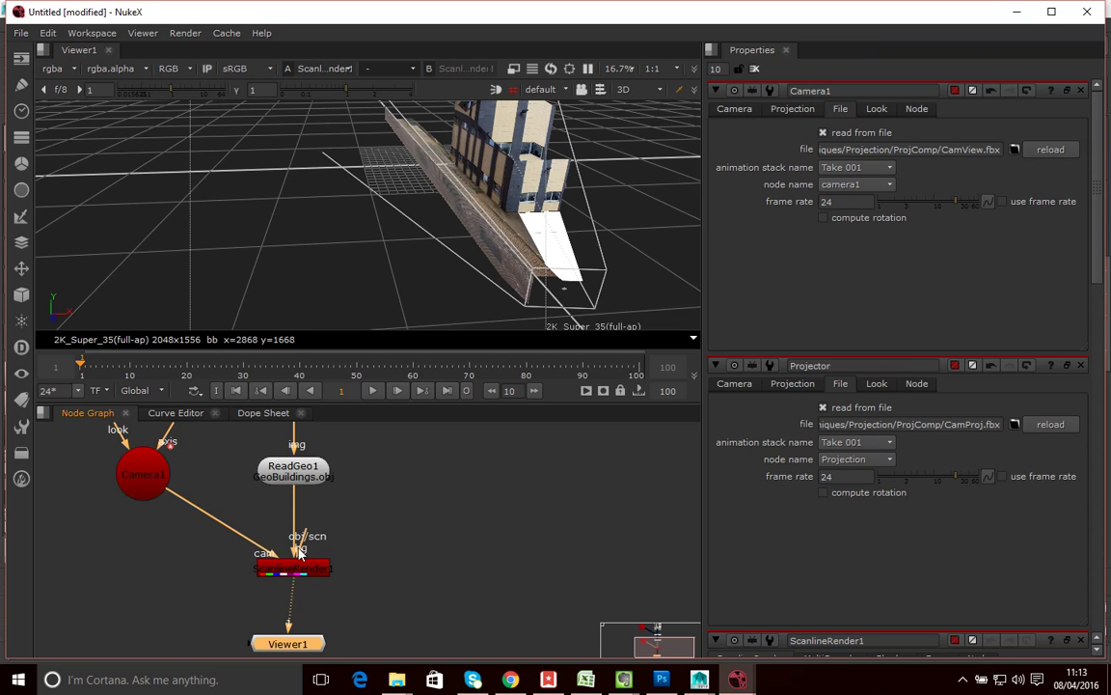
pyautogui.moveTo(302, 547); pyautogui.dragTo(306, 467)
# Create a Constant node beside the render tree with format HD_1080
pyautogui.click(511, 508)
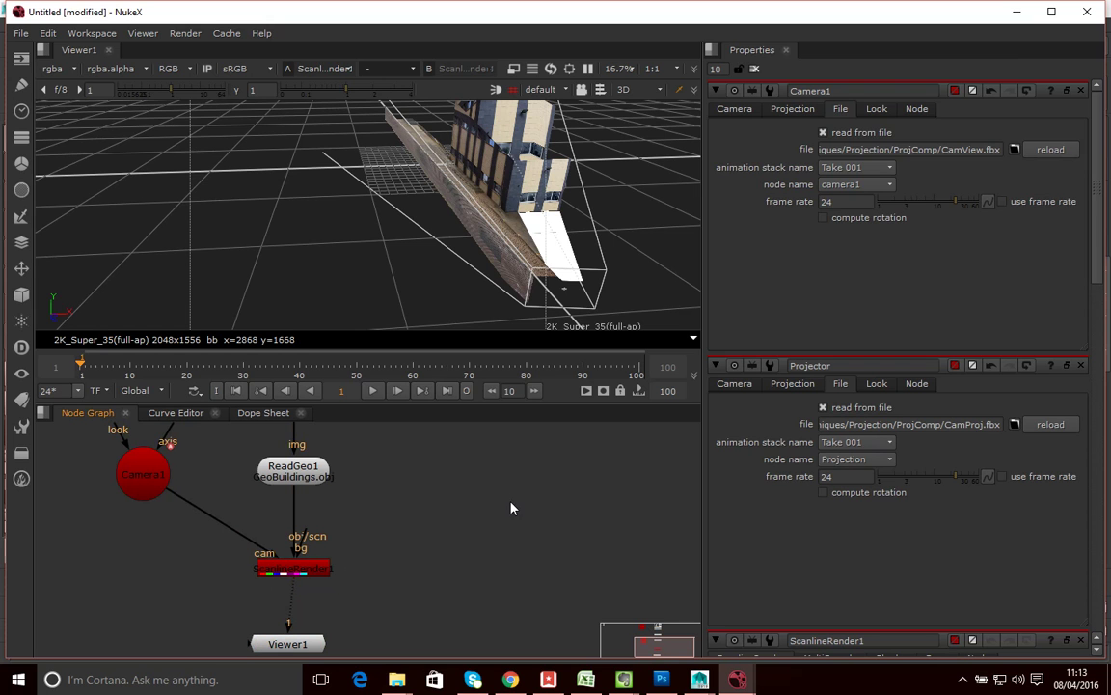
pyautogui.press('Tab')
pyautogui.write('con')
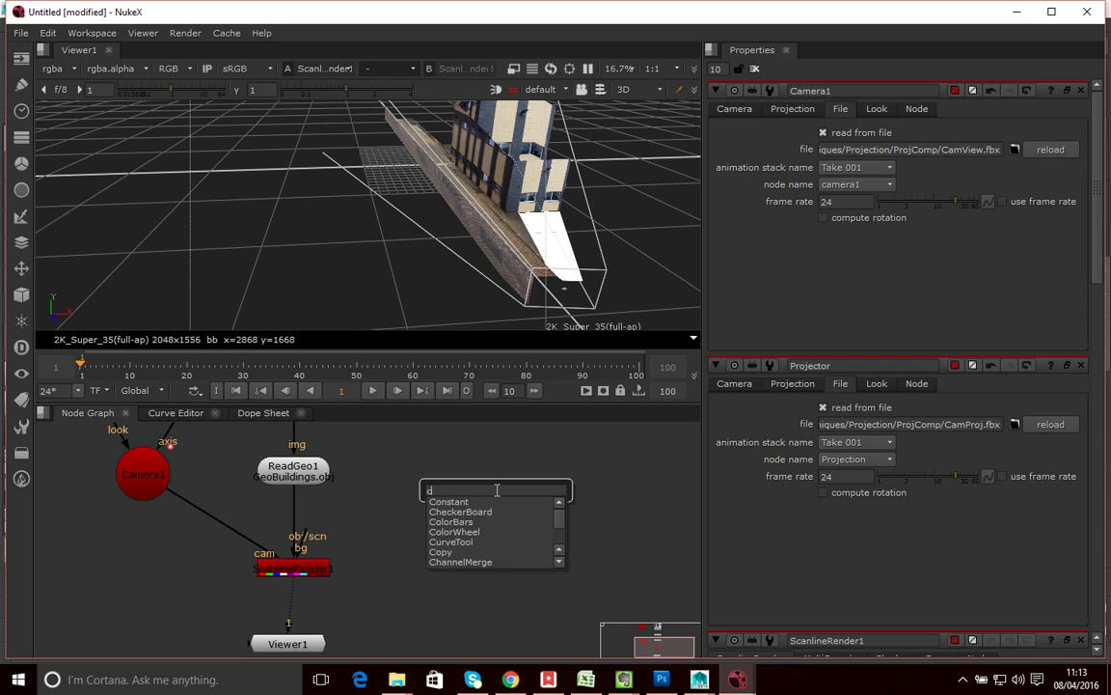
pyautogui.press('Return')
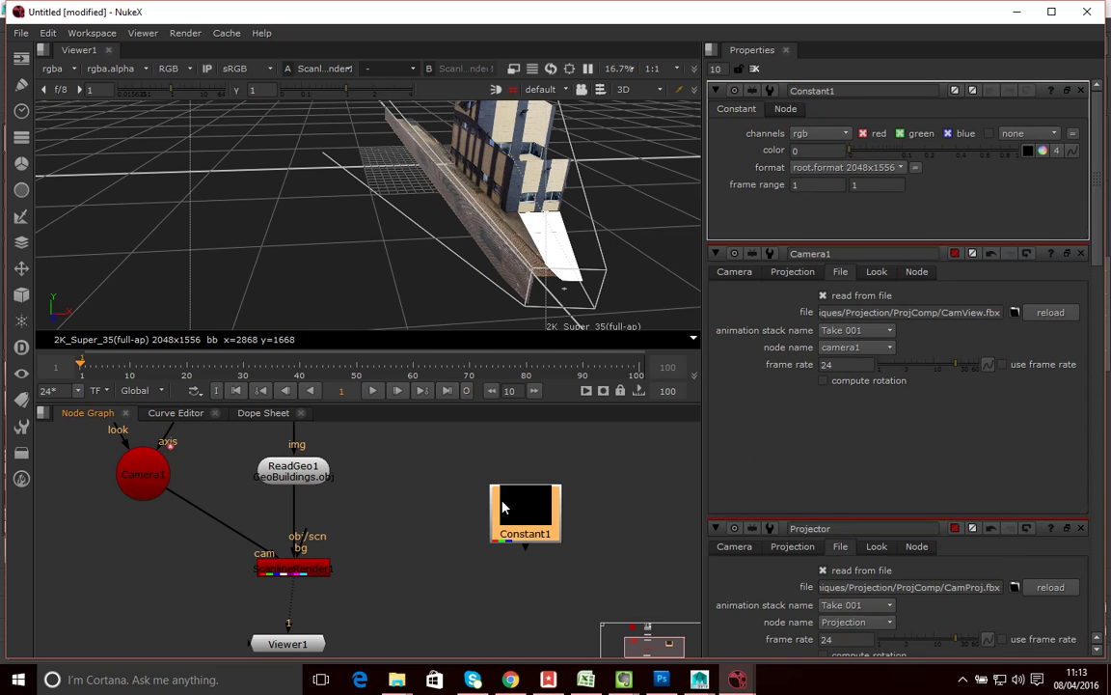
pyautogui.moveTo(504, 509); pyautogui.dragTo(454, 481)
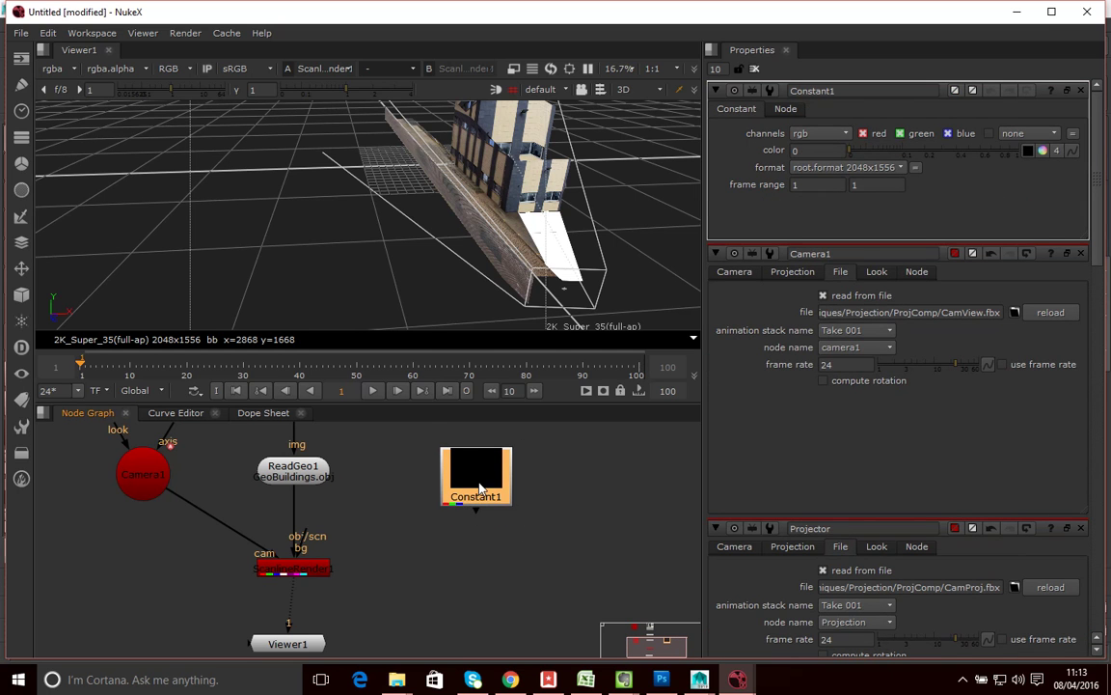
pyautogui.click(845, 168)
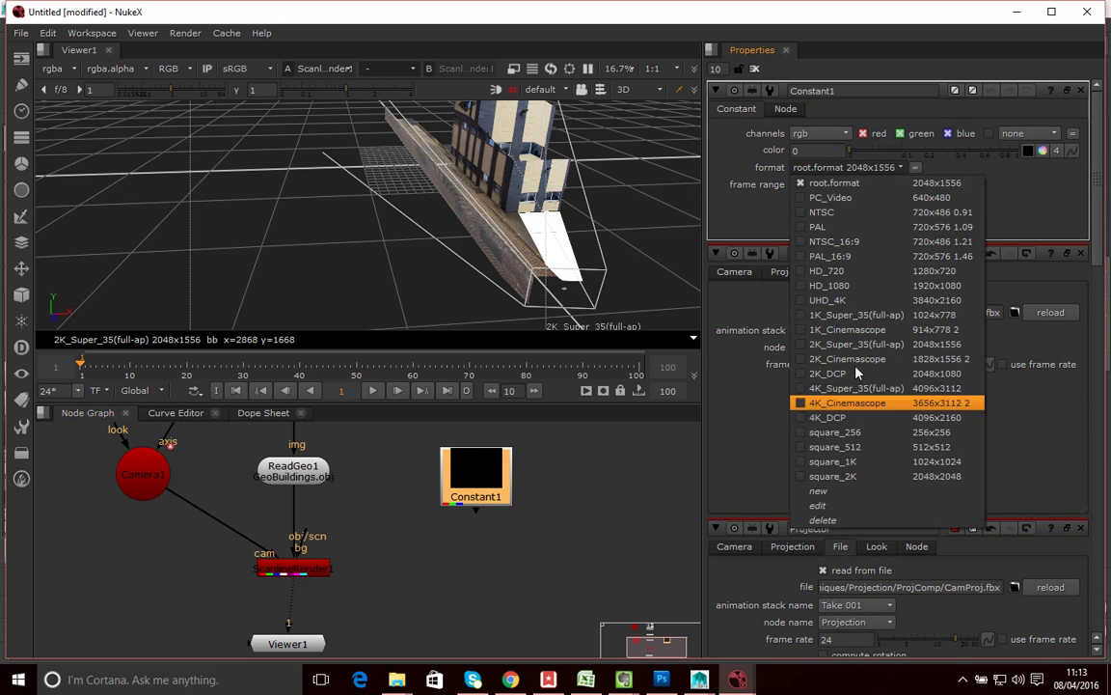
pyautogui.click(804, 287)
# Connect Constant1 into ScanlineRender's bg input and show the 2D 1920x1080 render
pyautogui.moveTo(476, 511); pyautogui.dragTo(330, 570)
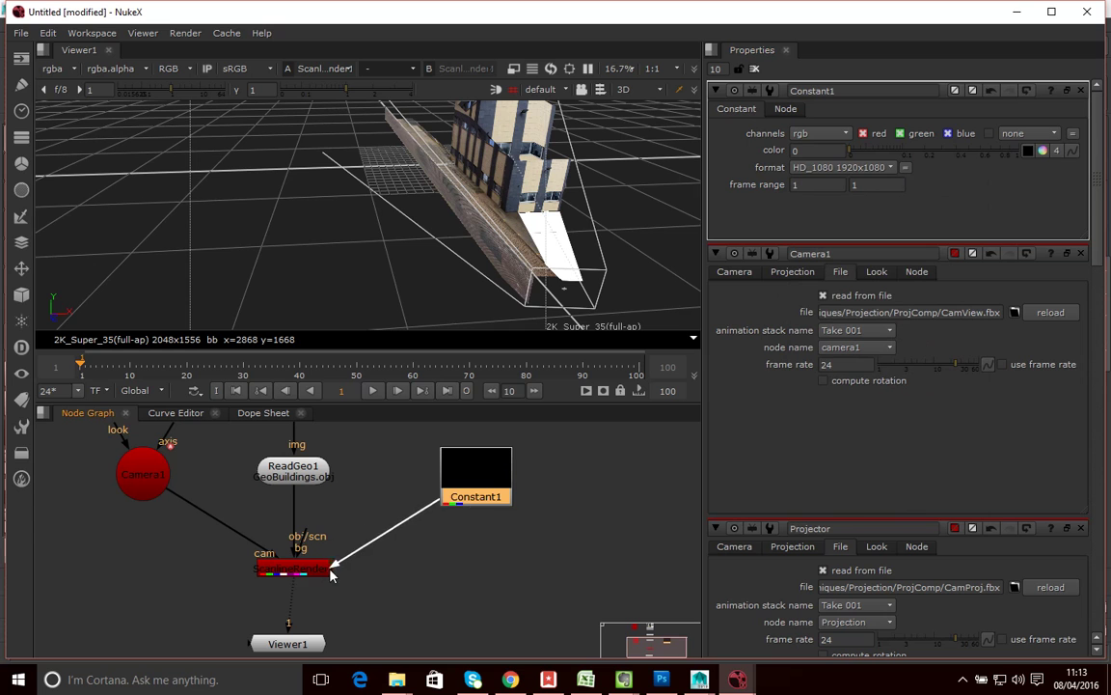
pyautogui.moveTo(475, 479); pyautogui.dragTo(462, 492)
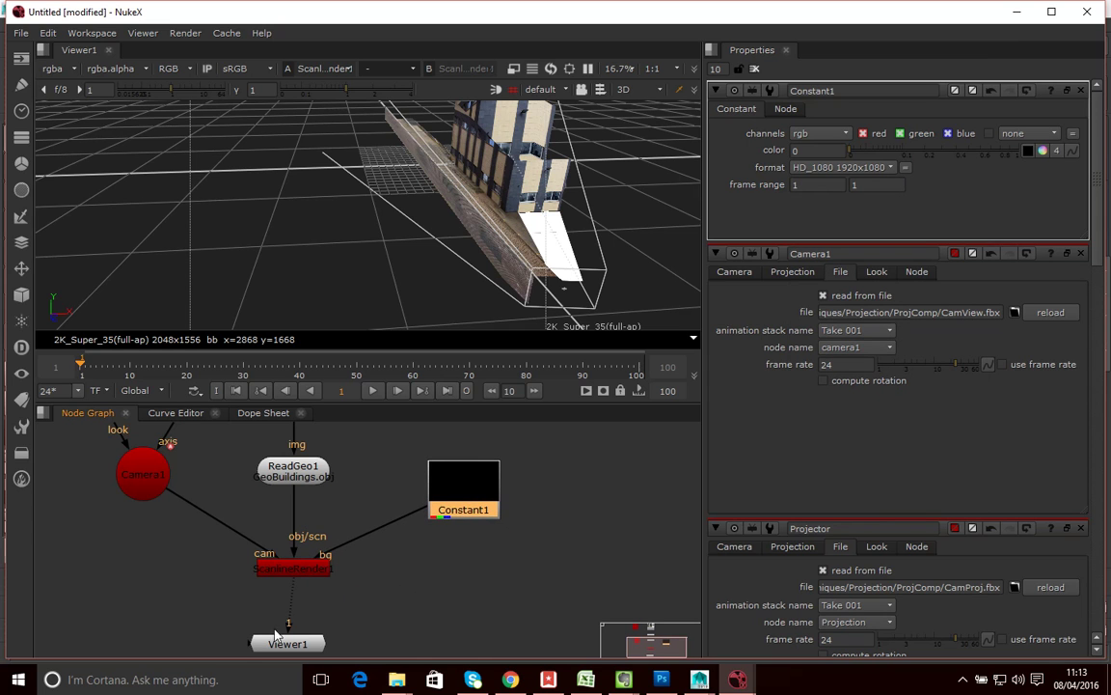
pyautogui.click(305, 646)
pyautogui.moveTo(287, 568)
pyautogui.mouseDown()
pyautogui.moveTo(287, 544)
pyautogui.moveTo(297, 553)
pyautogui.mouseUp()
pyautogui.click(358, 599)
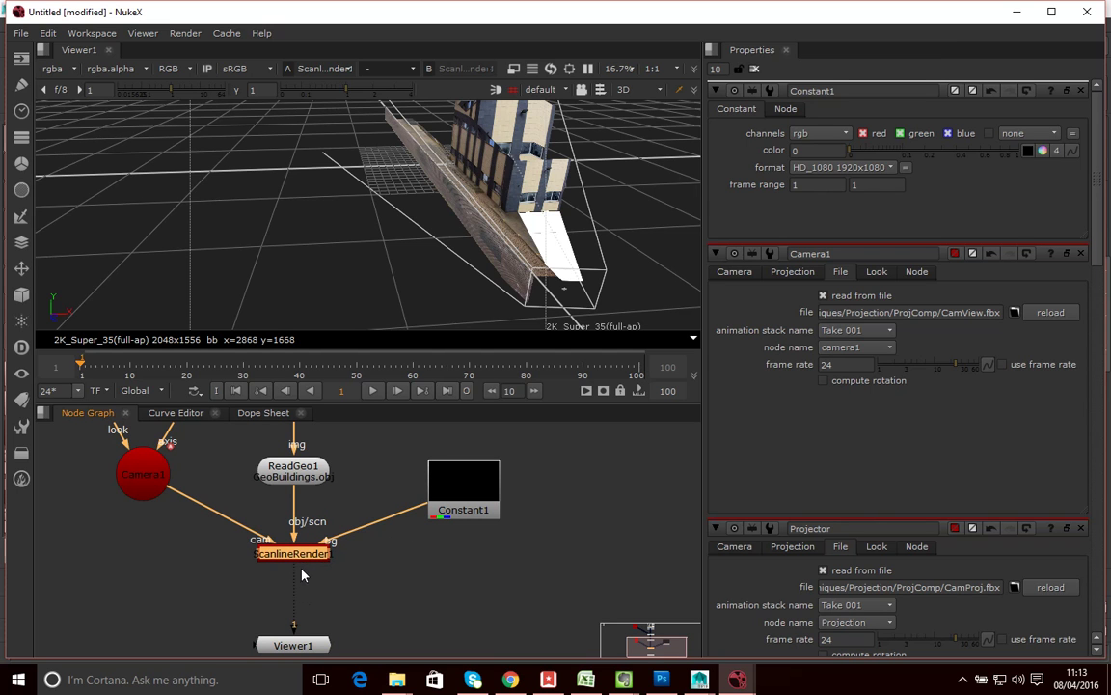
pyautogui.click(293, 645)
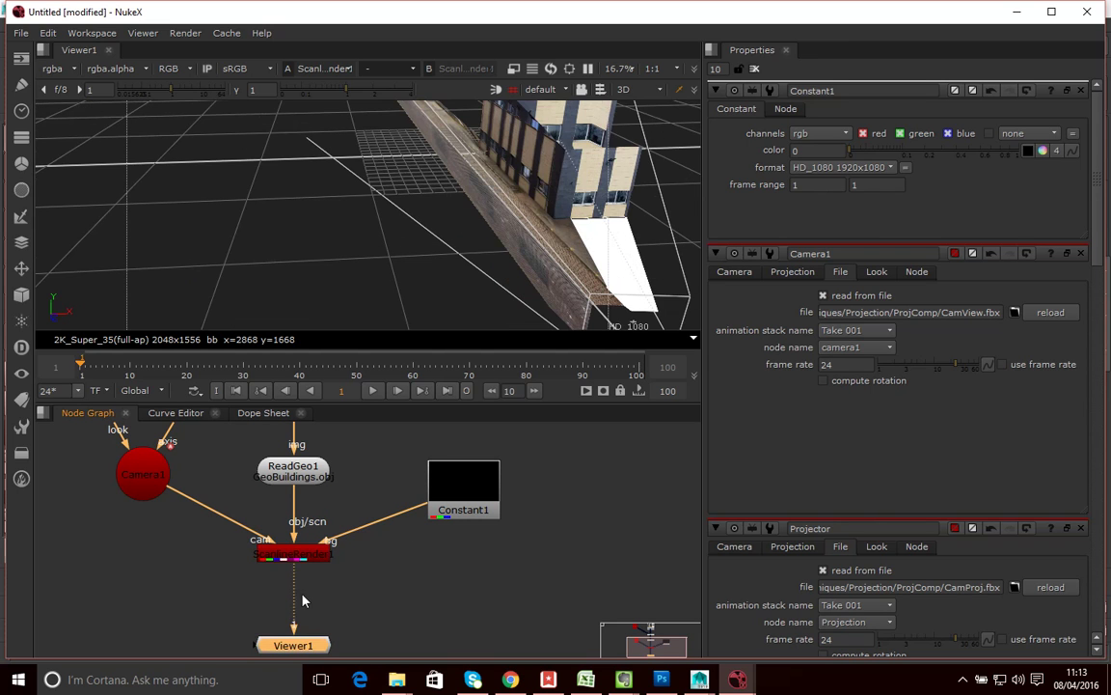
pyautogui.click(649, 90)
pyautogui.click(633, 141)
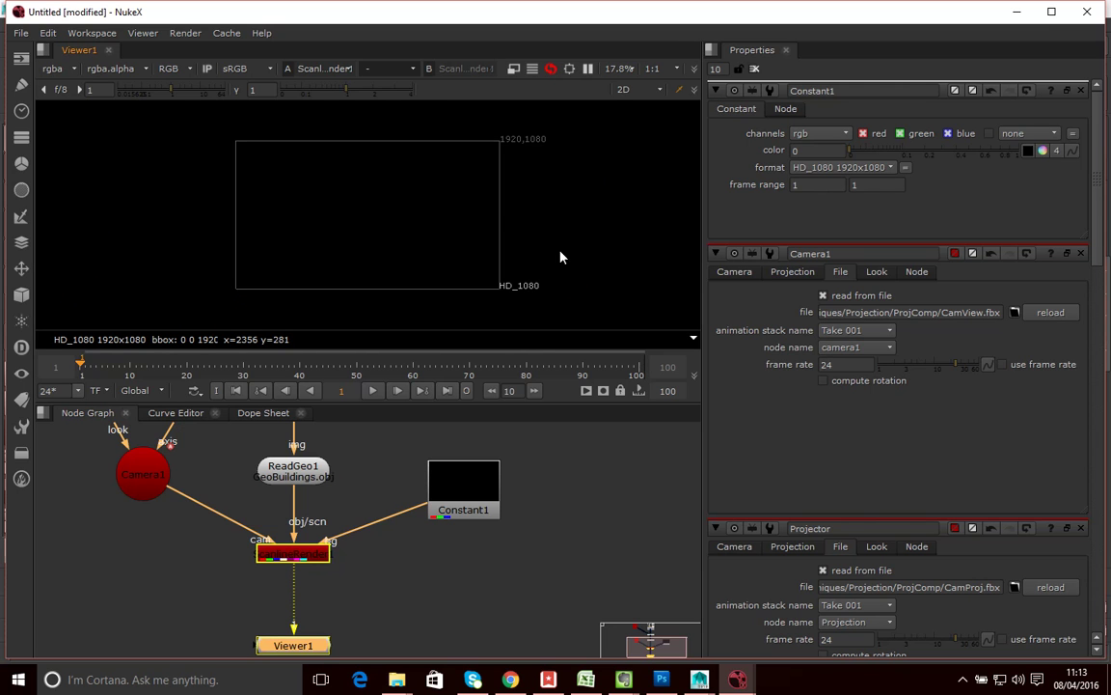
pyautogui.click(233, 366)
pyautogui.moveTo(243, 368); pyautogui.dragTo(198, 371)
pyautogui.click(351, 591)
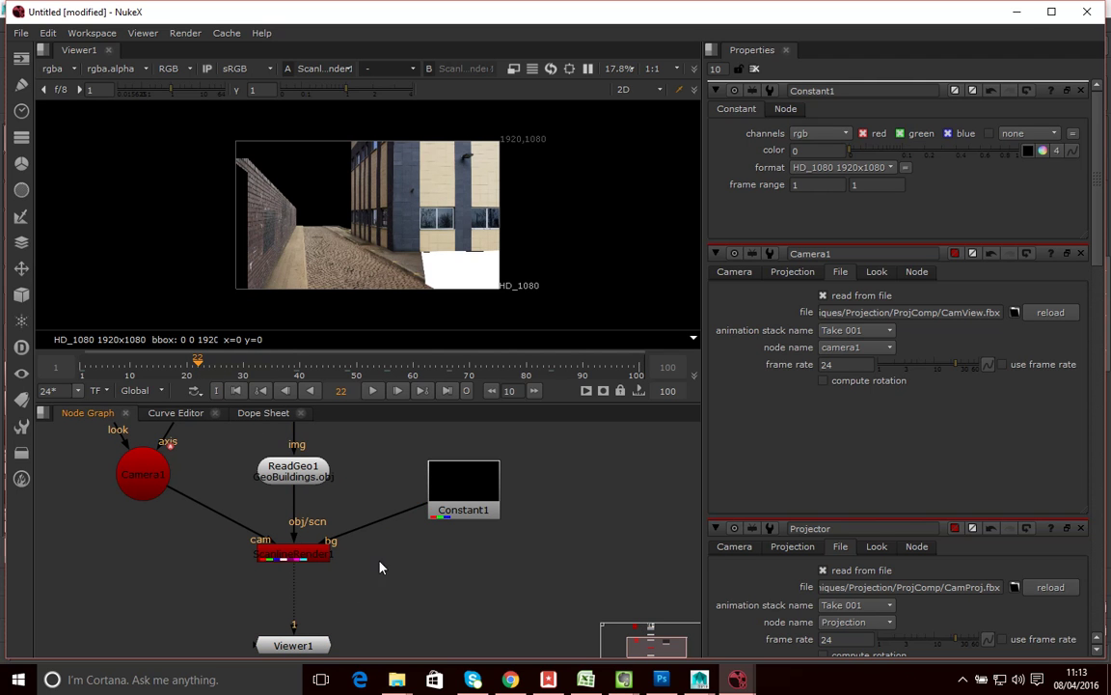
pyautogui.scroll(3, 408, 258)
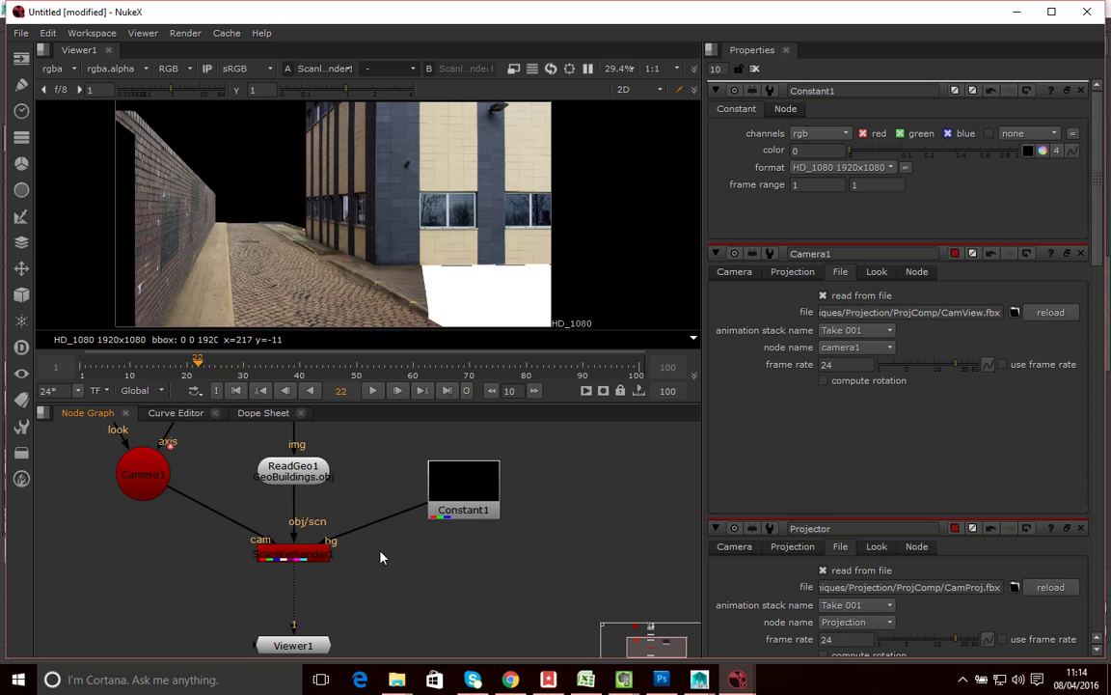
pyautogui.scroll(-5, 380, 555)
pyautogui.moveTo(234, 561); pyautogui.dragTo(220, 564)
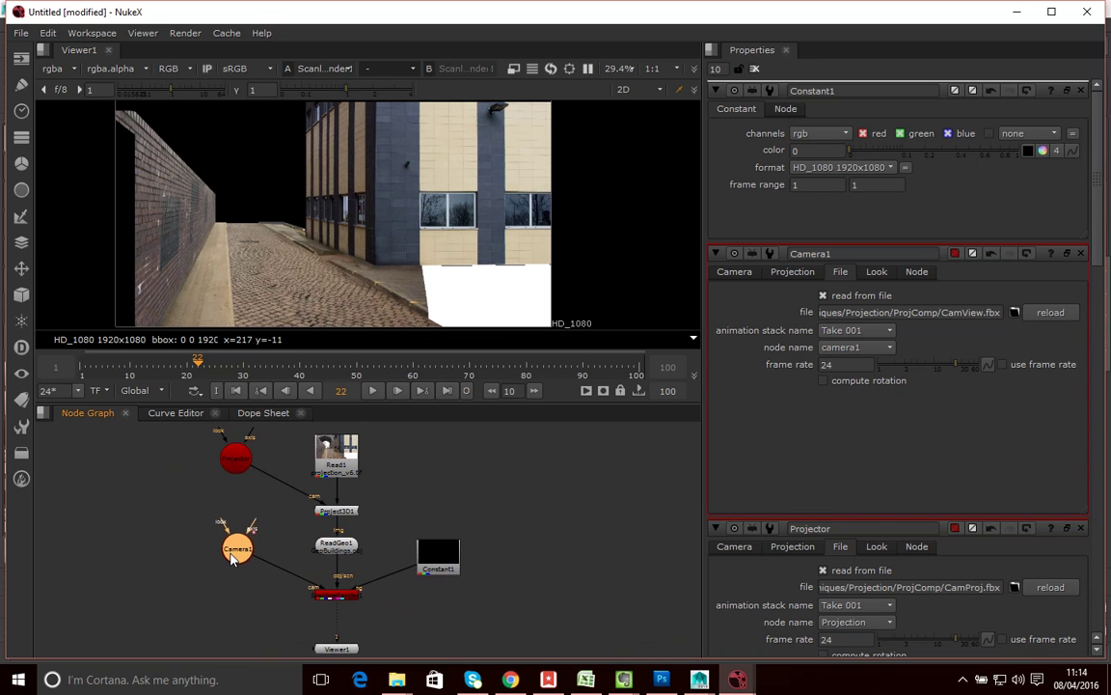
pyautogui.click(236, 462)
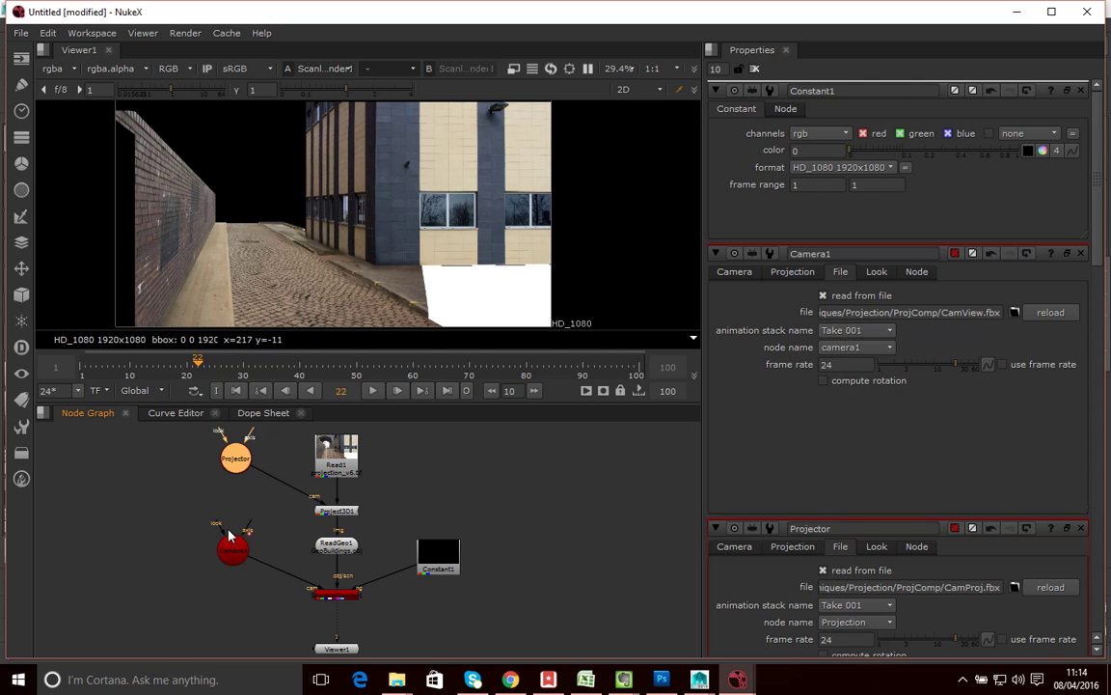
pyautogui.click(403, 463)
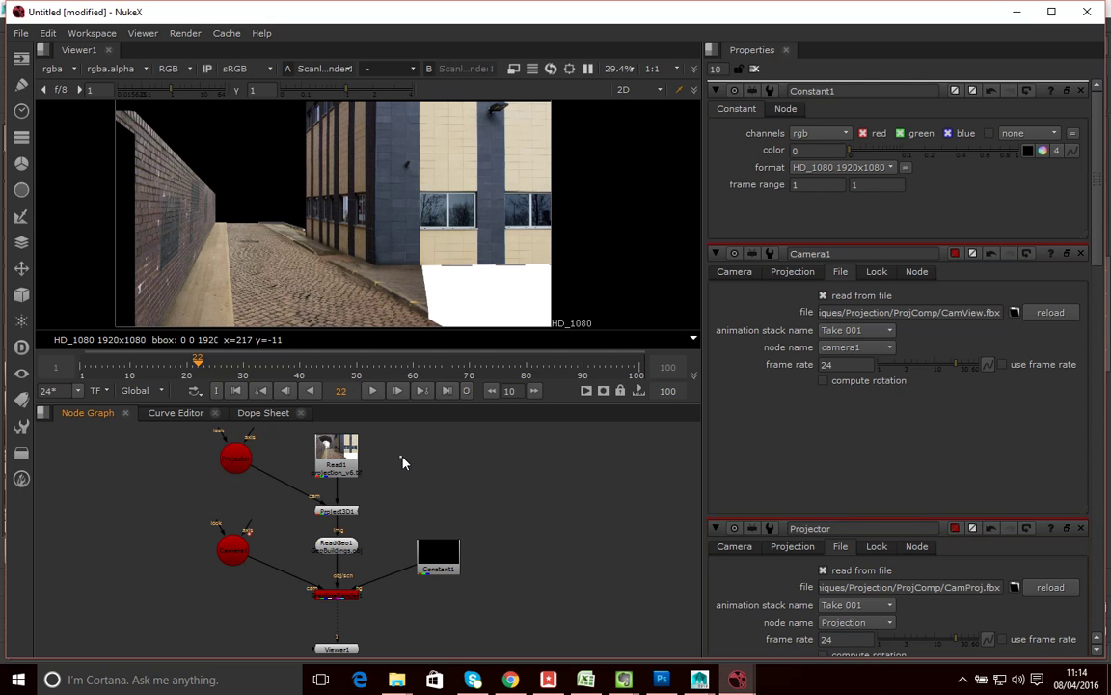
# Untick 'read from file' on the Projector camera's File tab
pyautogui.doubleClick(226, 465)
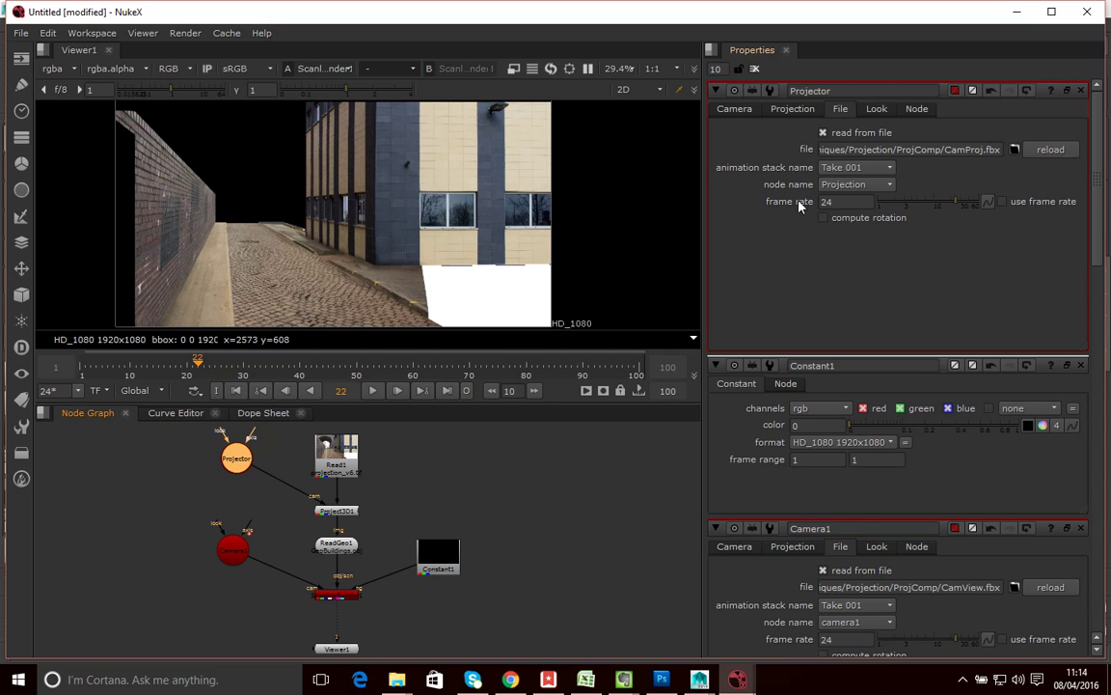
pyautogui.click(810, 113)
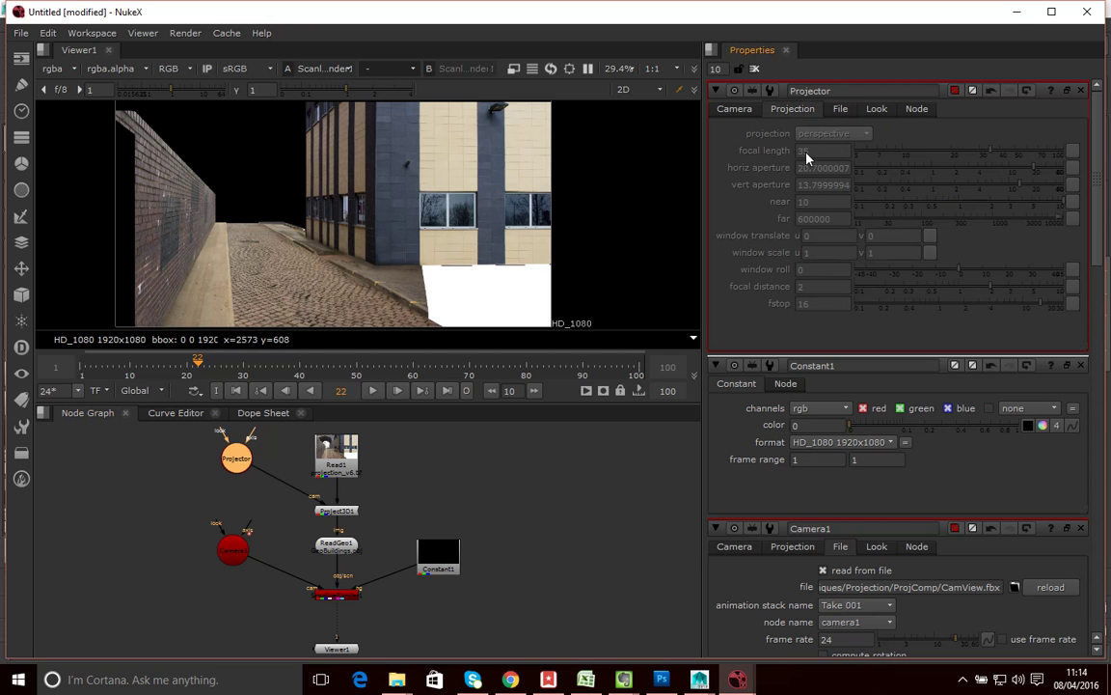
pyautogui.click(836, 112)
pyautogui.click(788, 111)
pyautogui.click(840, 109)
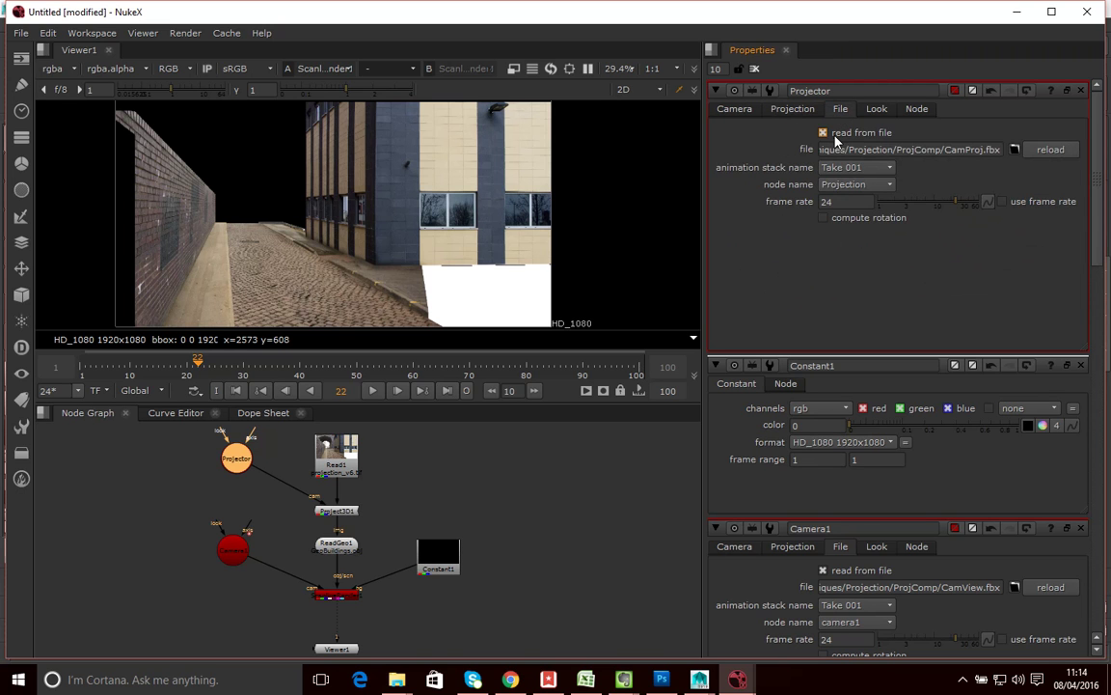
pyautogui.click(823, 133)
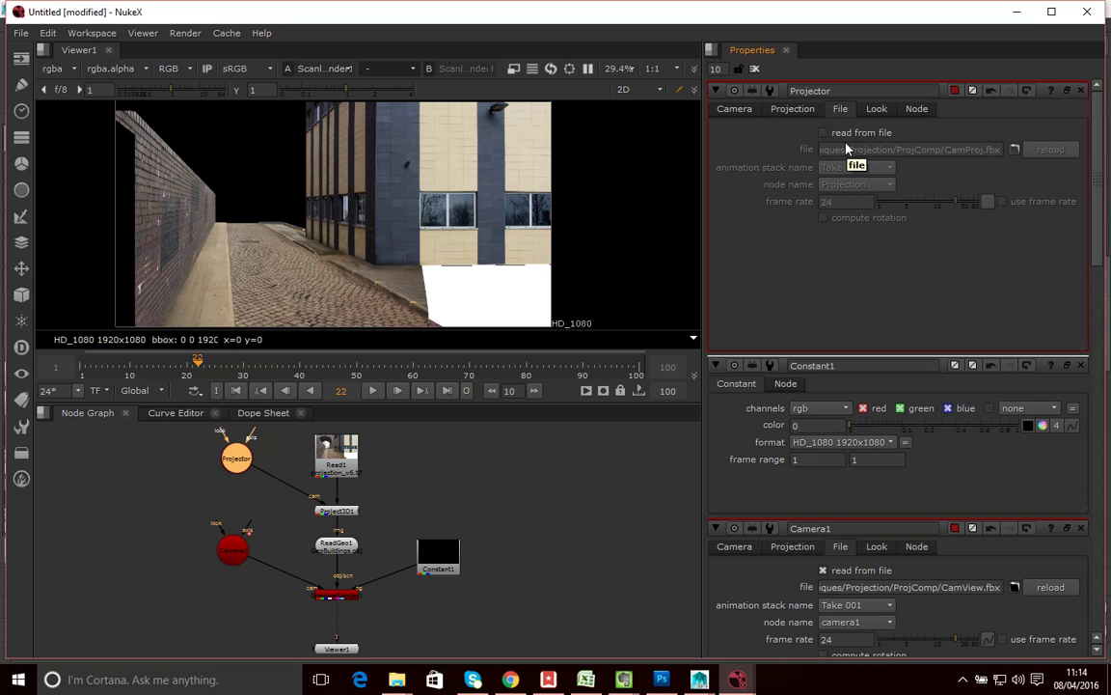
# Set the near clipping value to 1 on both the Projector and Camera1
pyautogui.click(810, 111)
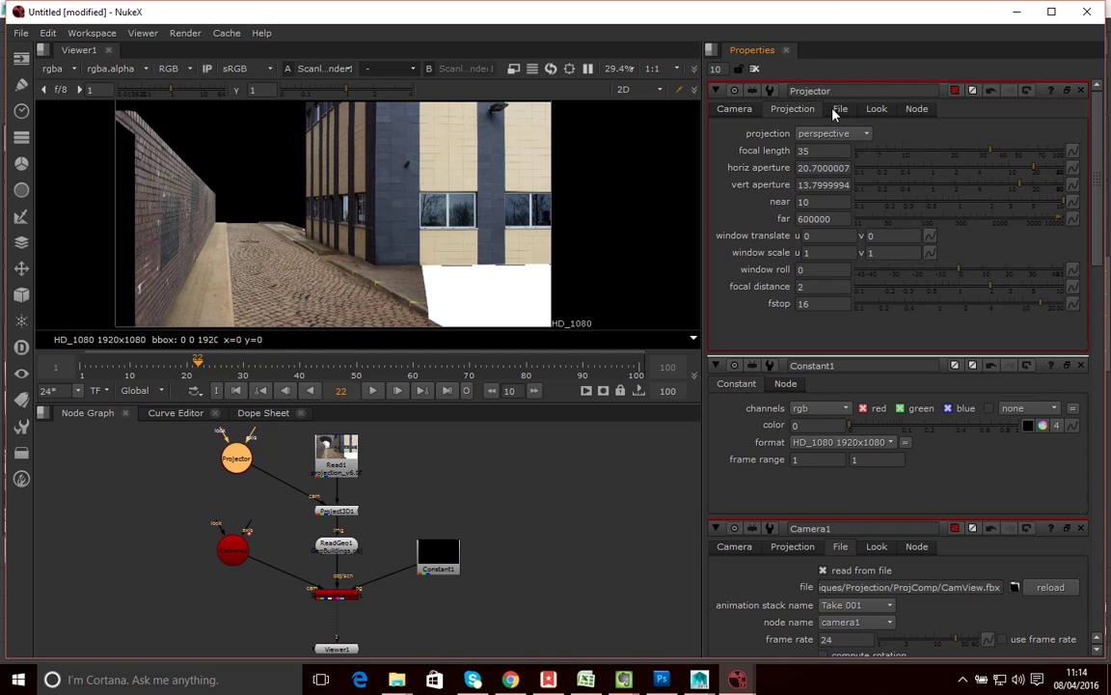
pyautogui.doubleClick(802, 200)
pyautogui.click(230, 550)
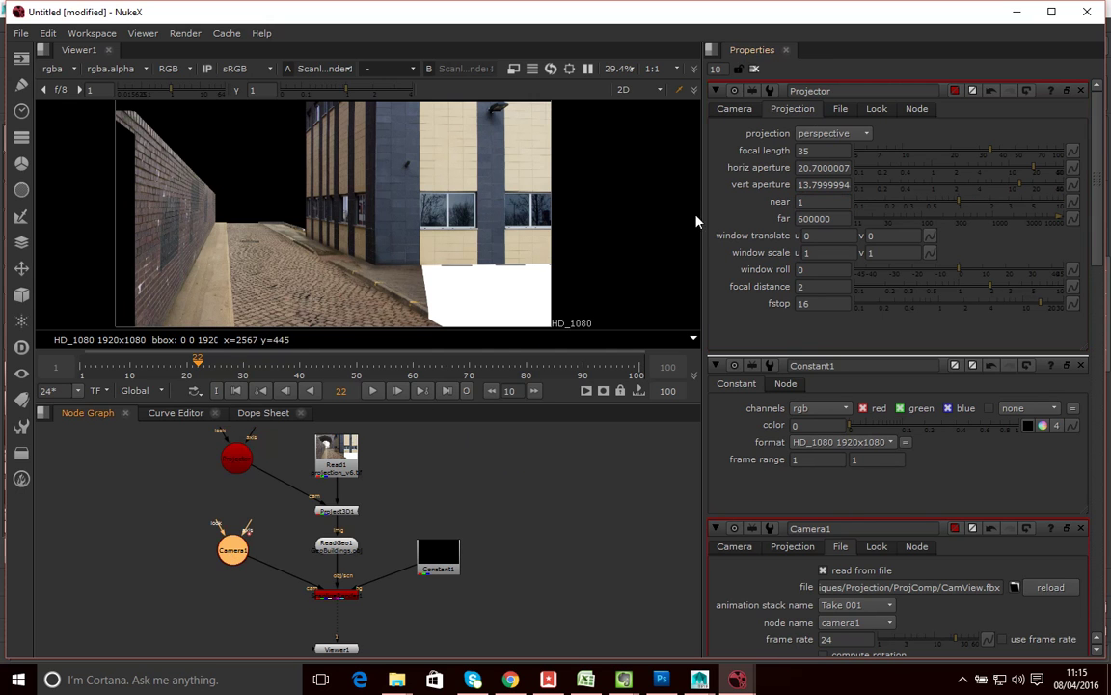
pyautogui.doubleClick(237, 549)
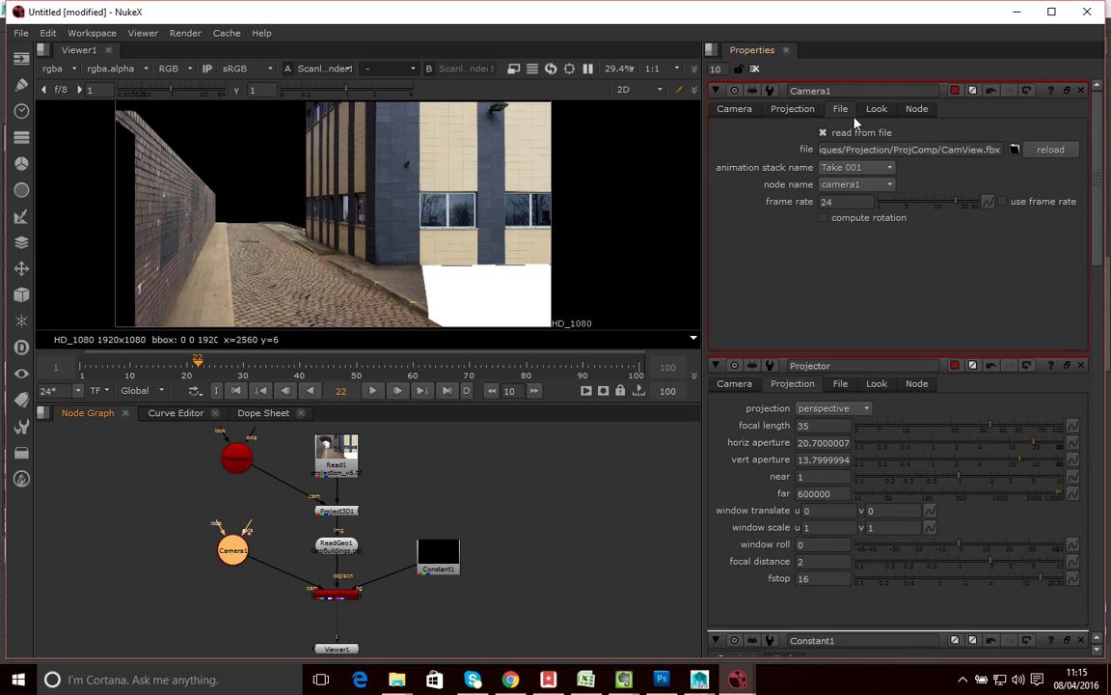
pyautogui.click(792, 109)
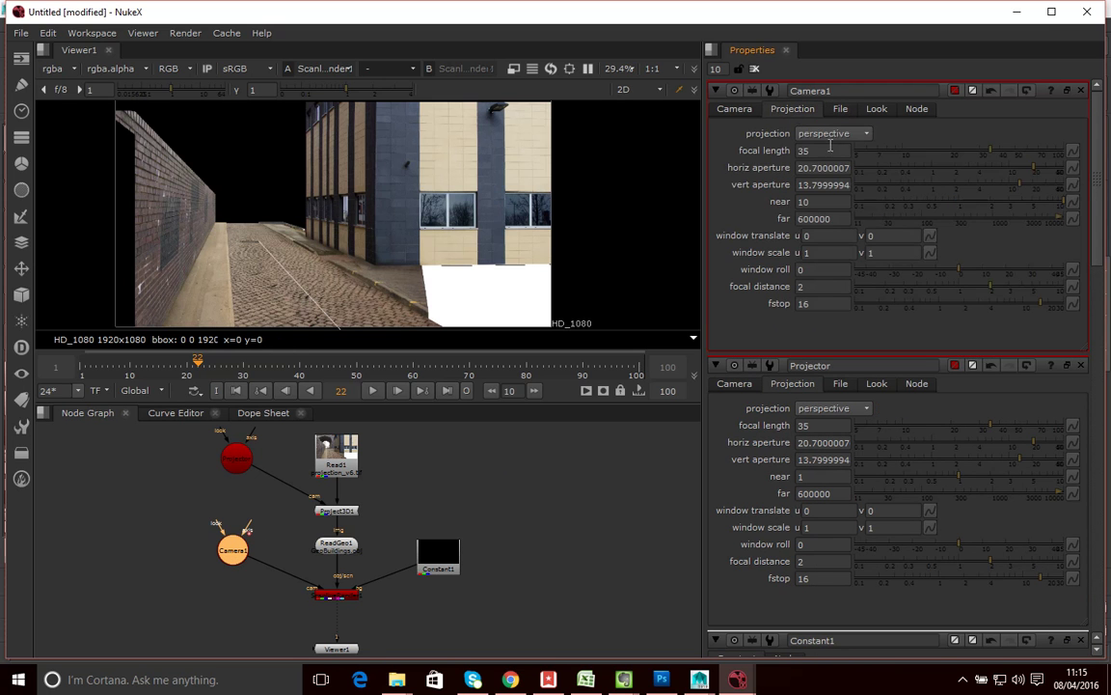
pyautogui.doubleClick(828, 202)
pyautogui.write('1')
pyautogui.press('Return')
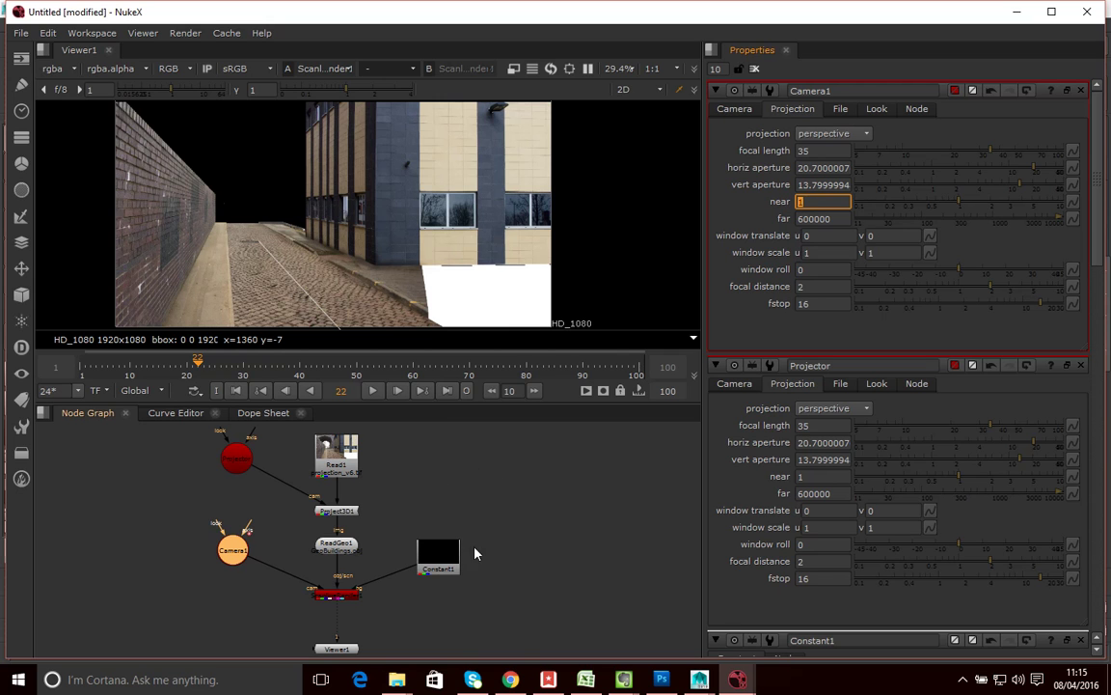
pyautogui.moveTo(448, 569); pyautogui.dragTo(455, 588)
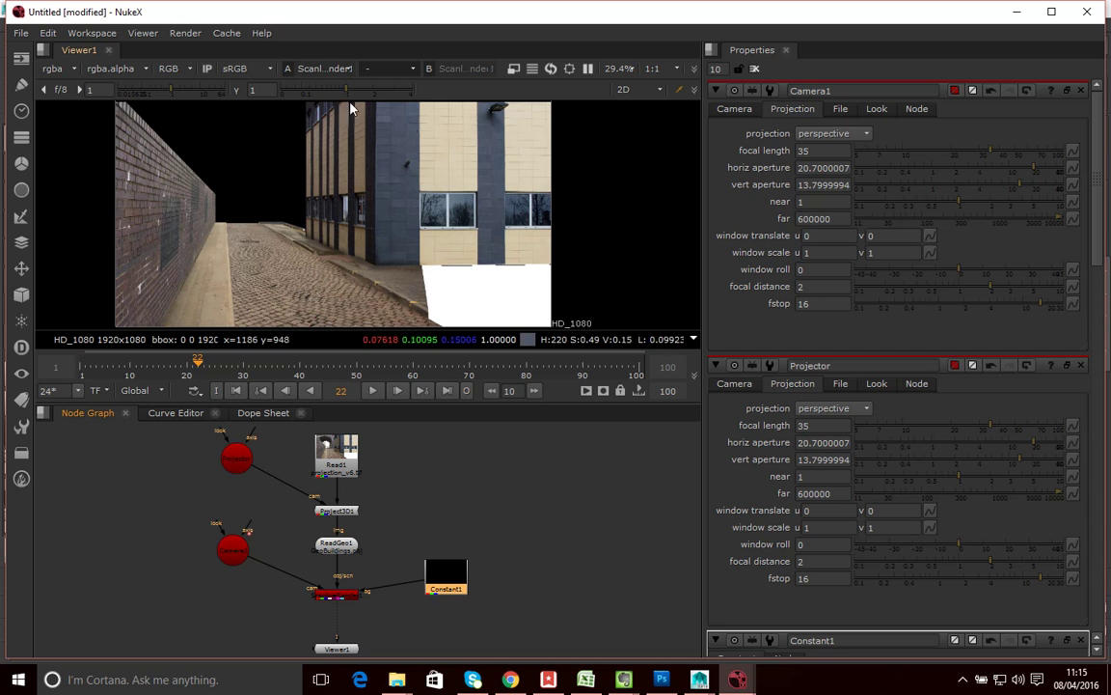
# Read in projection_bridge .tif as Read2 and place it beside Read1
pyautogui.click(495, 470)
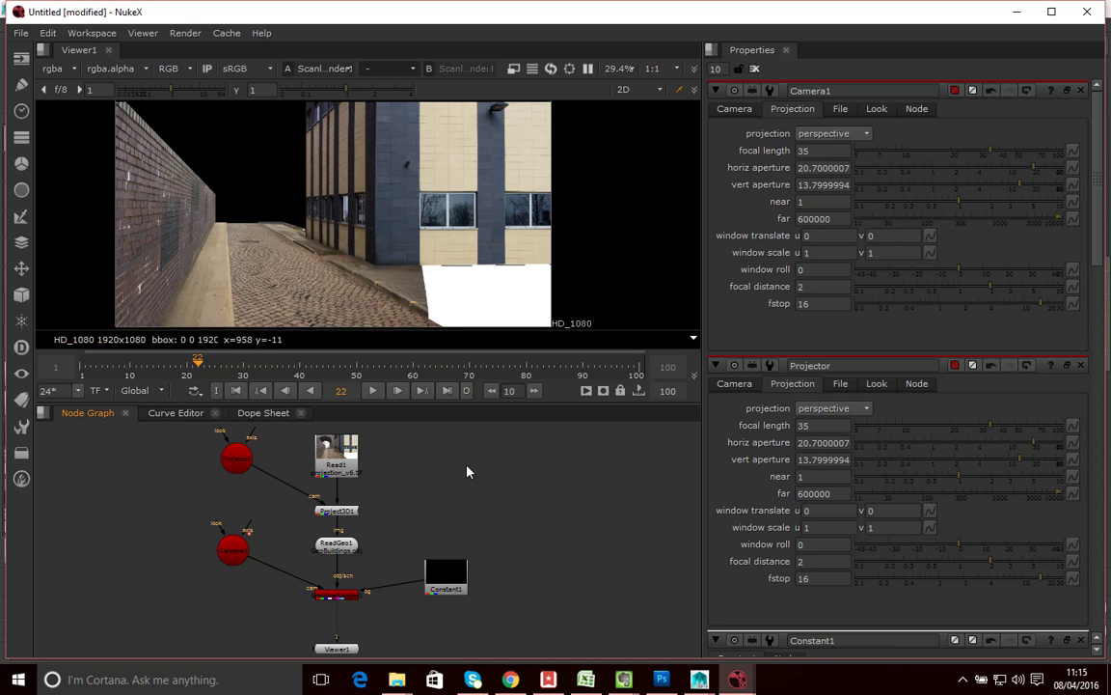
pyautogui.press('r')
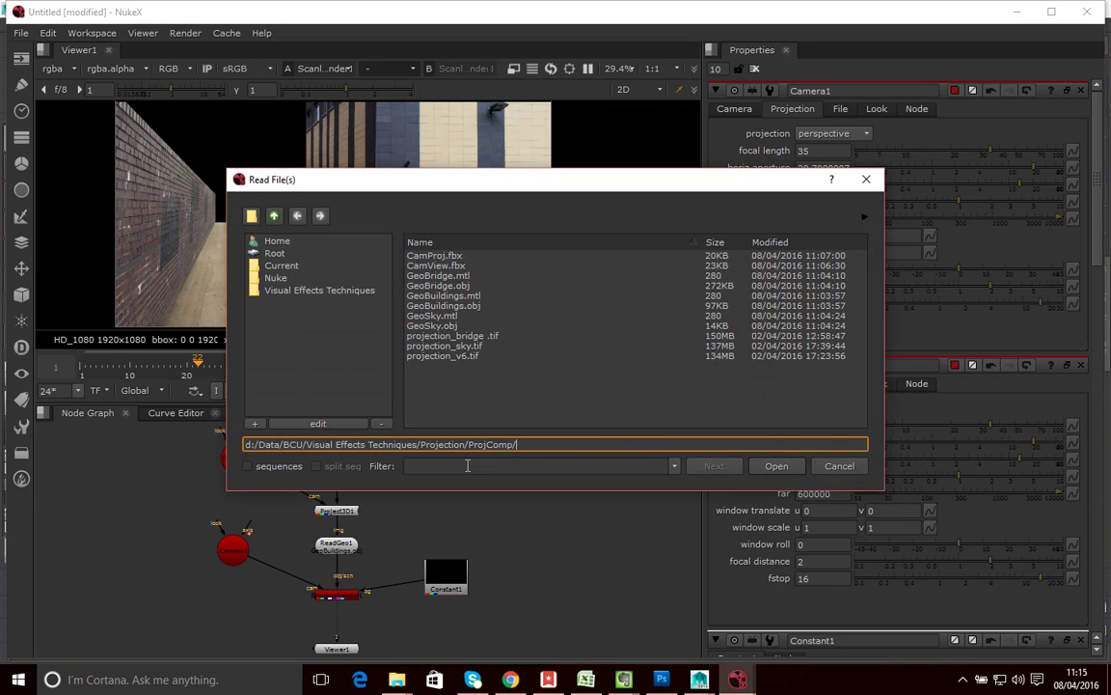
pyautogui.click(453, 334)
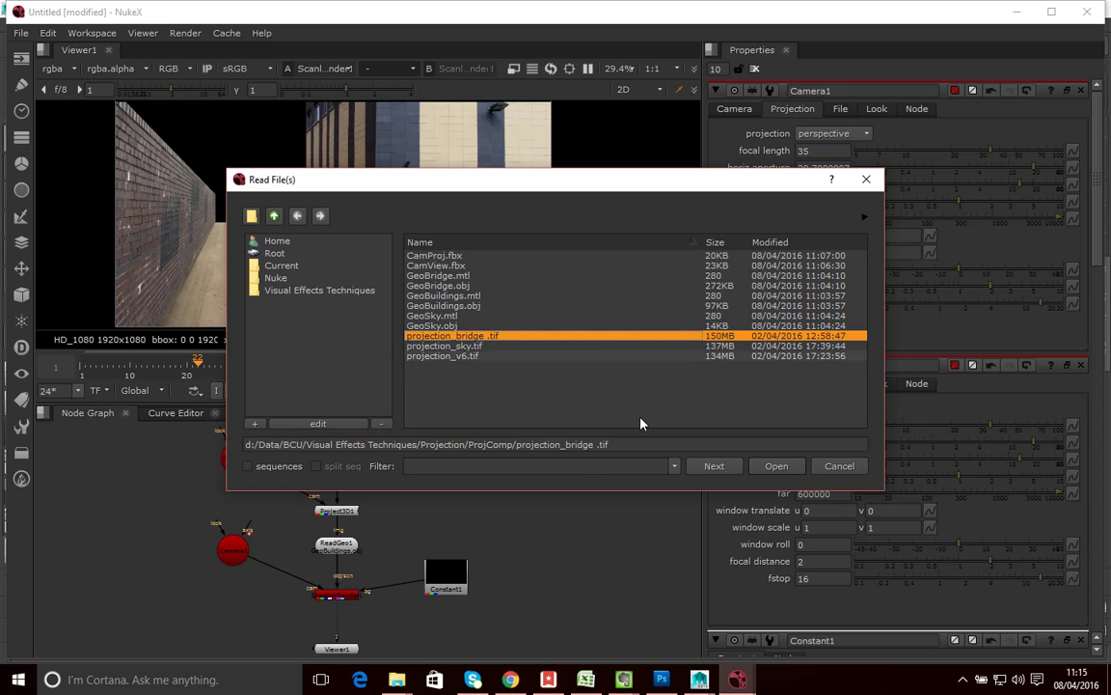
pyautogui.click(718, 468)
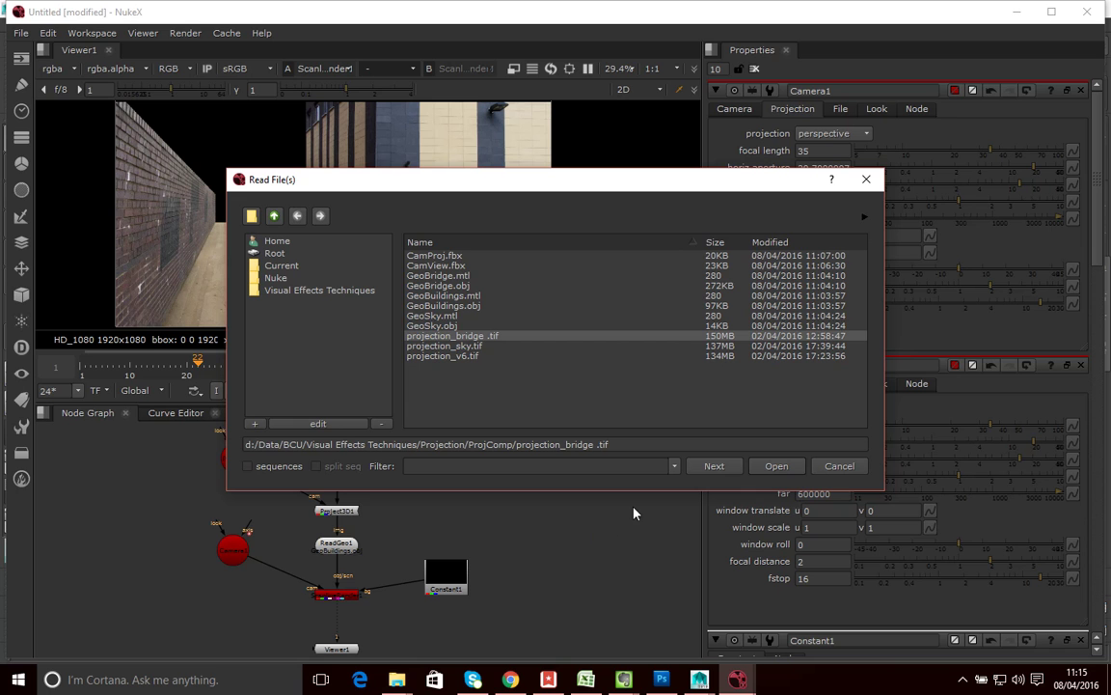
pyautogui.click(776, 467)
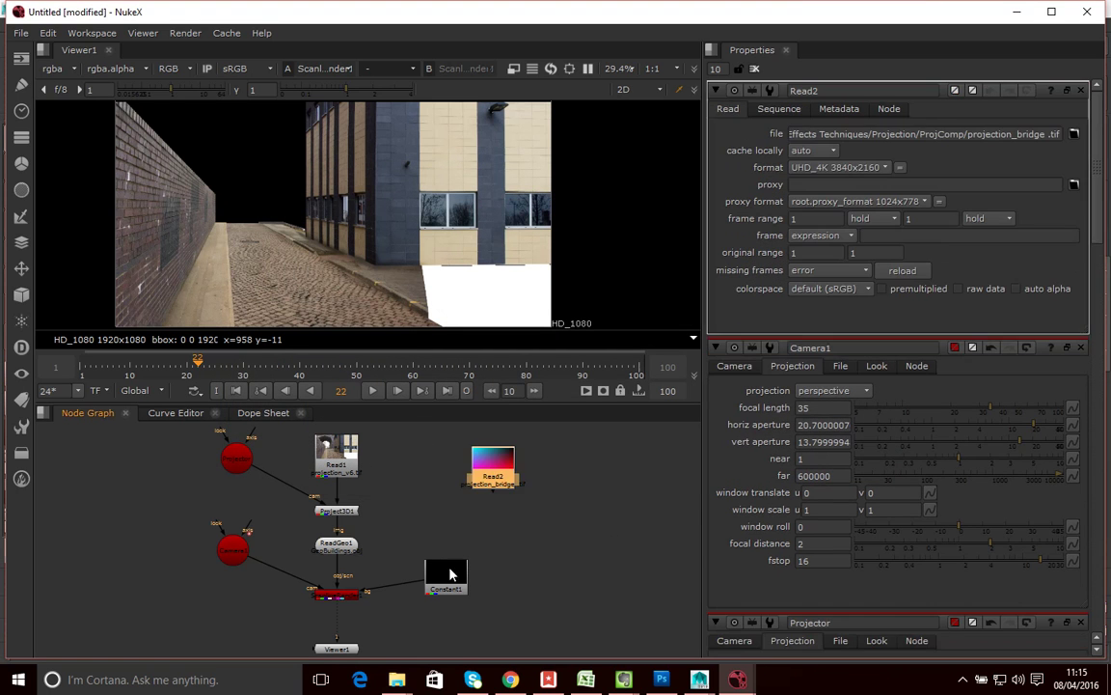
pyautogui.moveTo(493, 477); pyautogui.dragTo(452, 464)
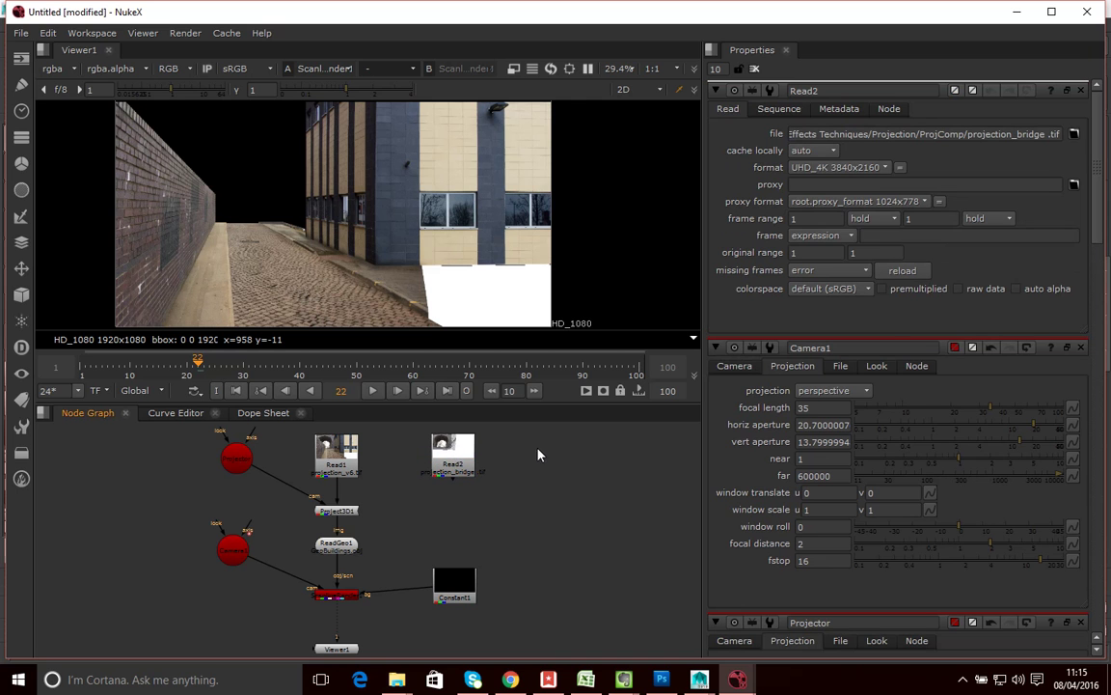
# Read in projection_sky.tif as Read3 and space the Read nodes apart
pyautogui.press('r')
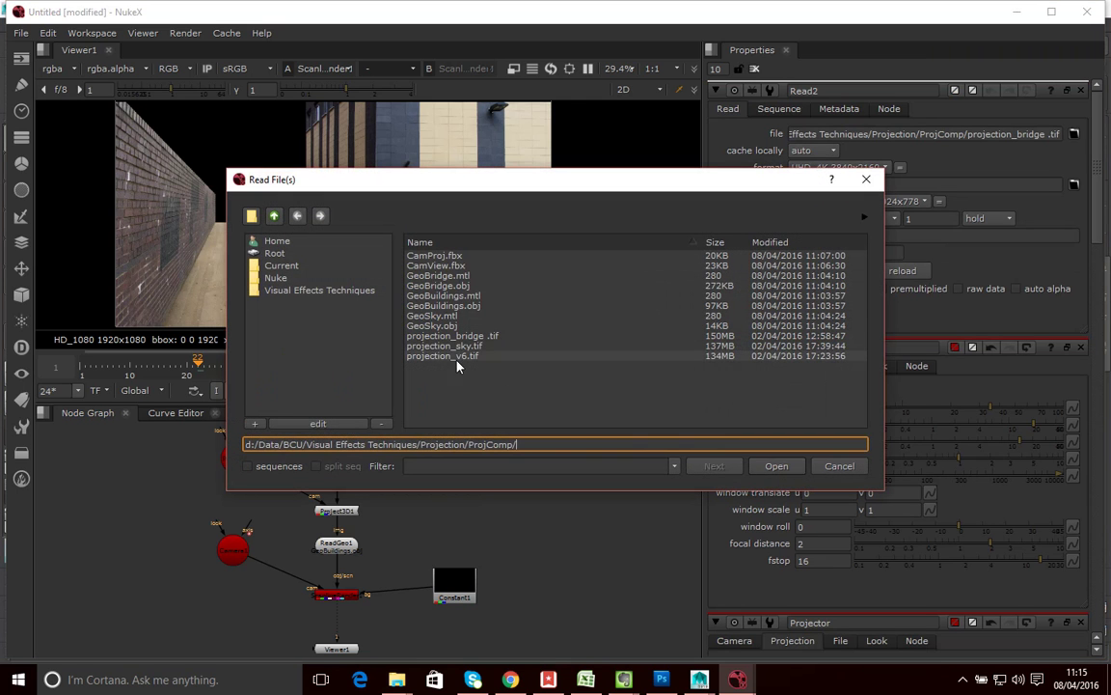
pyautogui.click(454, 346)
pyautogui.click(779, 467)
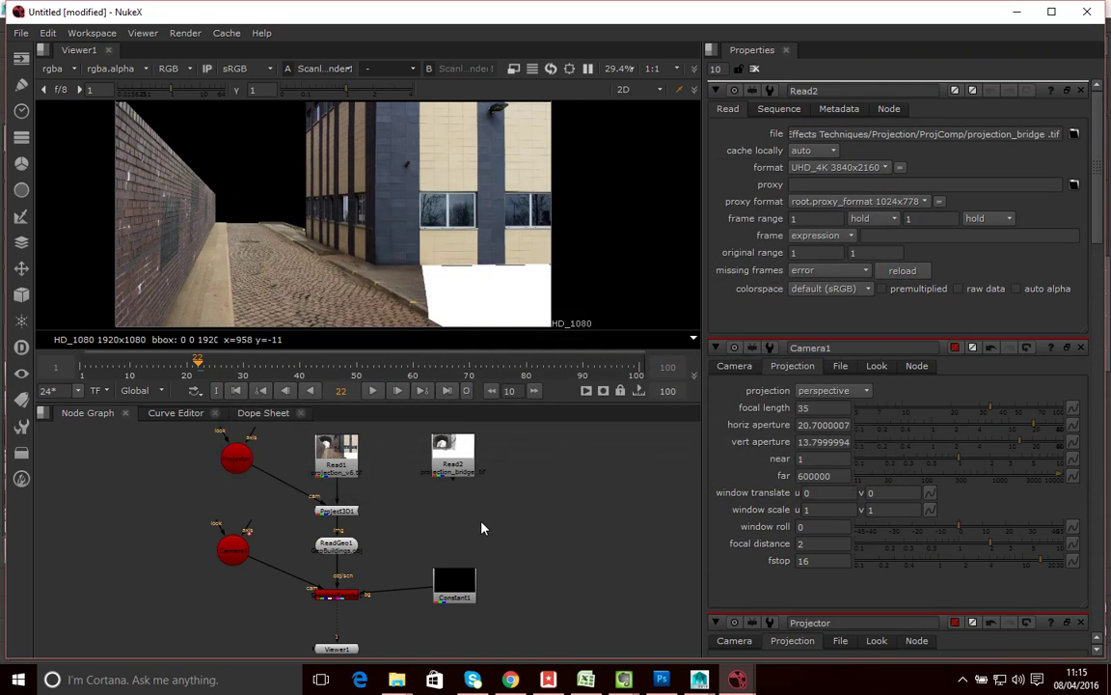
pyautogui.moveTo(552, 471); pyautogui.dragTo(538, 467)
pyautogui.moveTo(453, 465); pyautogui.dragTo(449, 465)
pyautogui.moveTo(535, 465); pyautogui.dragTo(546, 463)
pyautogui.click(522, 526)
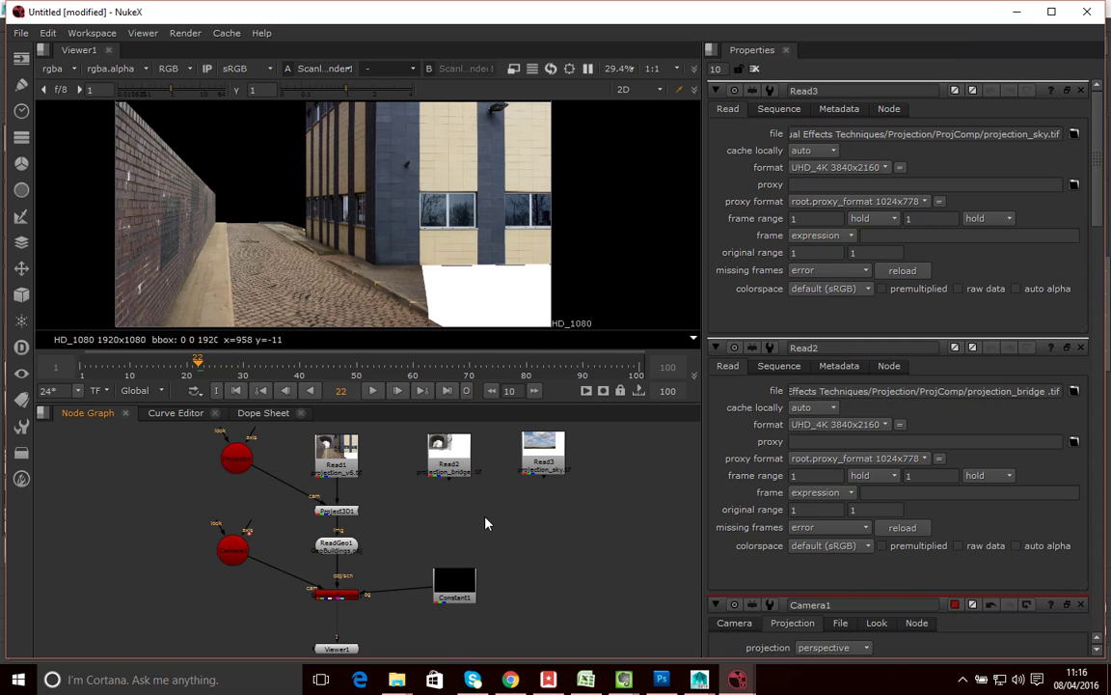
# Add two Project3D nodes, Project3D2 under the bridge Read2 and Project3D3 under the sky Read3
pyautogui.press('Tab')
pyautogui.write('pro')
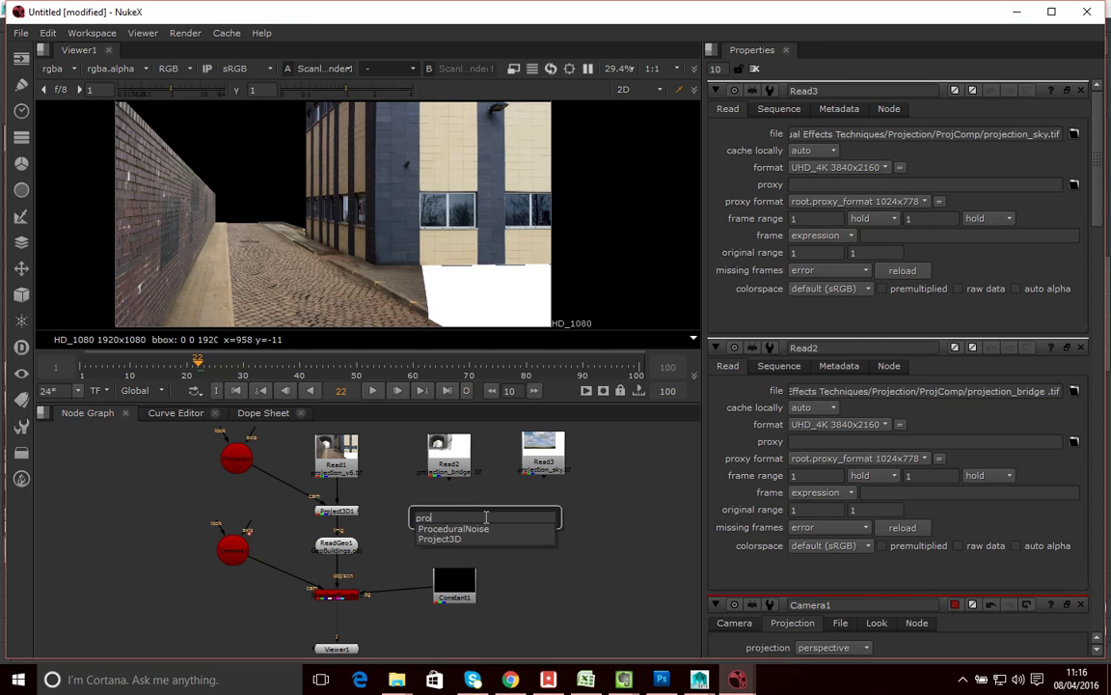
pyautogui.click(452, 538)
pyautogui.moveTo(461, 524); pyautogui.dragTo(439, 495)
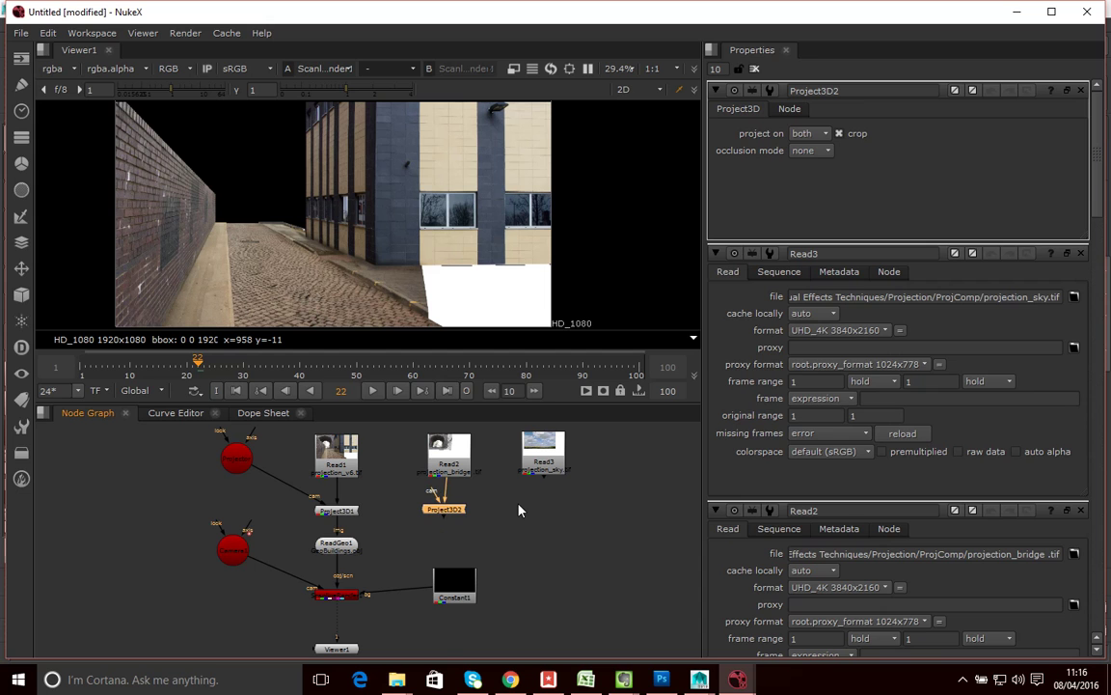
pyautogui.press('Tab')
pyautogui.write('Project3D')
pyautogui.press('Return')
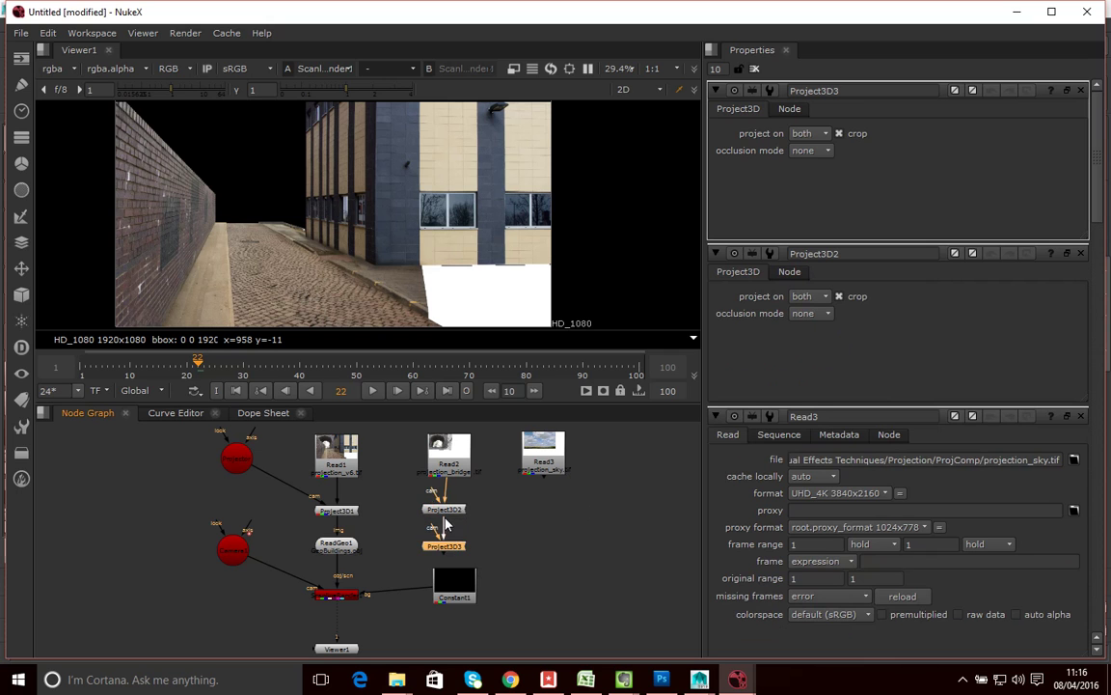
pyautogui.moveTo(444, 546); pyautogui.dragTo(544, 461)
pyautogui.moveTo(544, 522); pyautogui.dragTo(544, 509)
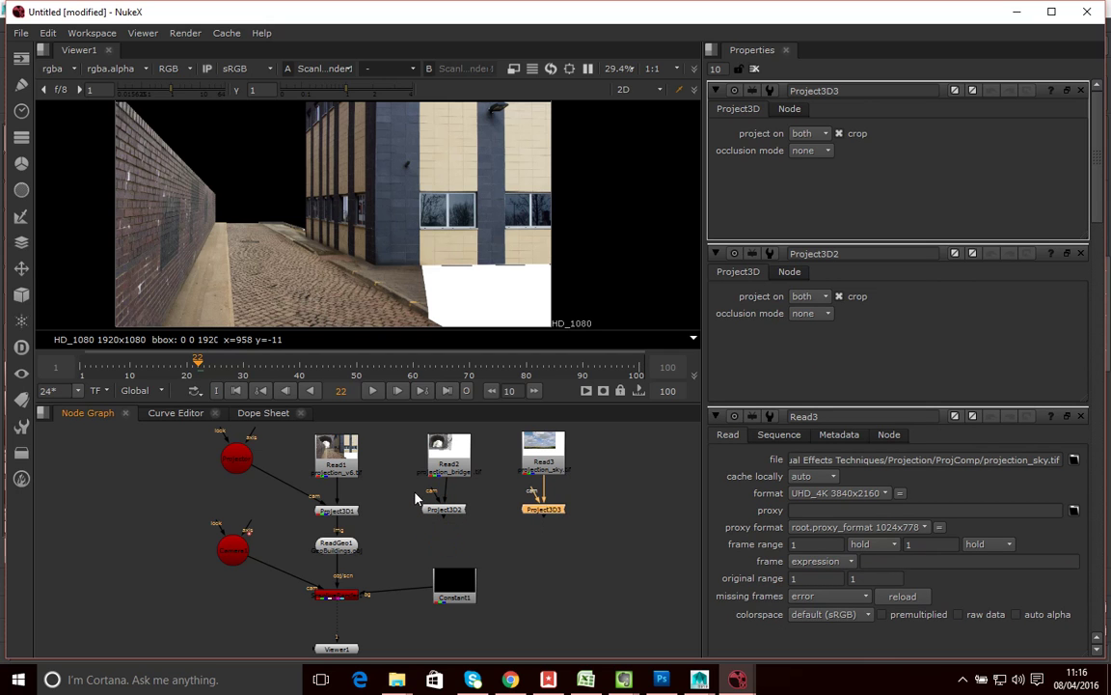
# Connect the Projector camera to the camera inputs of Project3D2 and Project3D3
pyautogui.click(347, 510)
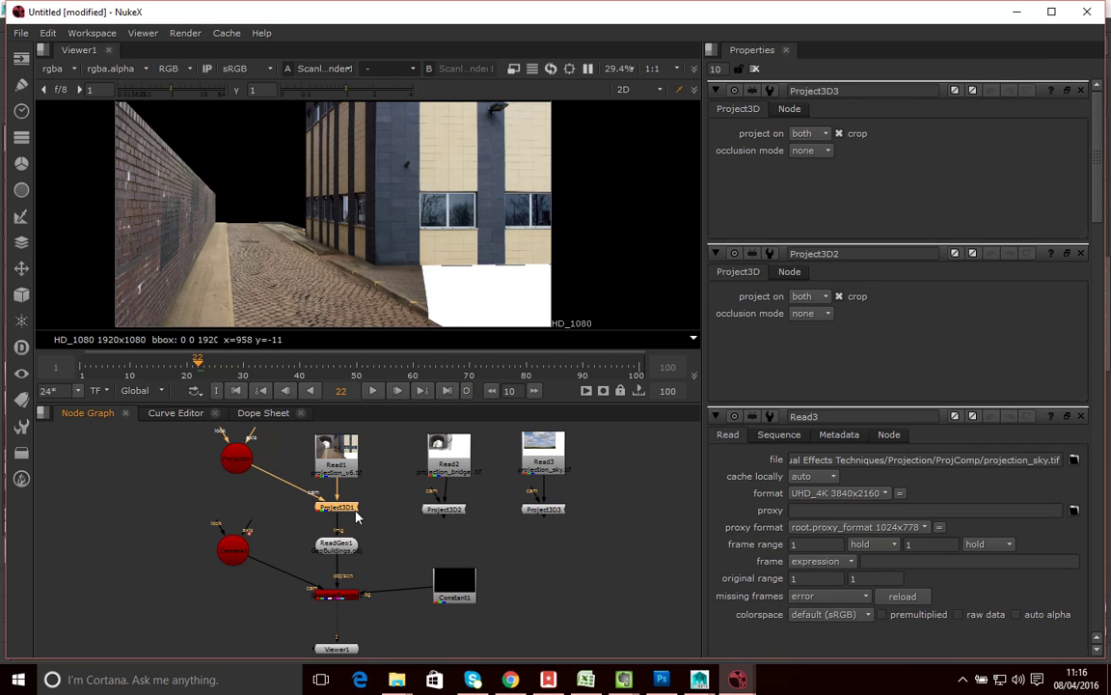
pyautogui.moveTo(420, 499); pyautogui.dragTo(241, 454)
pyautogui.moveTo(538, 496); pyautogui.dragTo(236, 455)
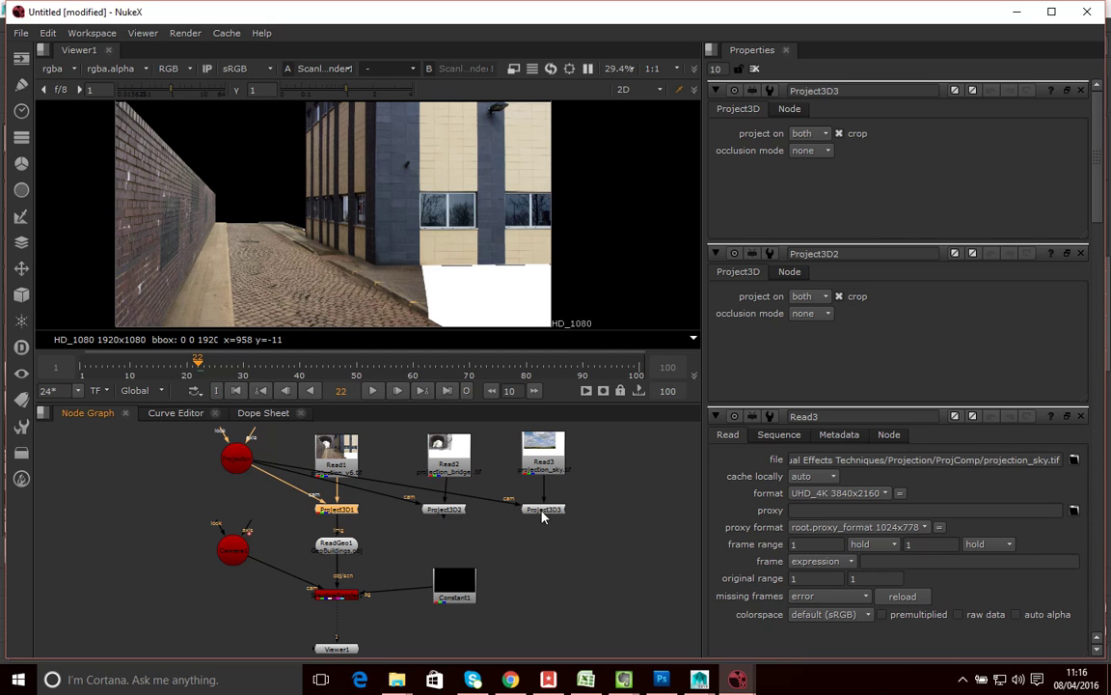
pyautogui.click(457, 550)
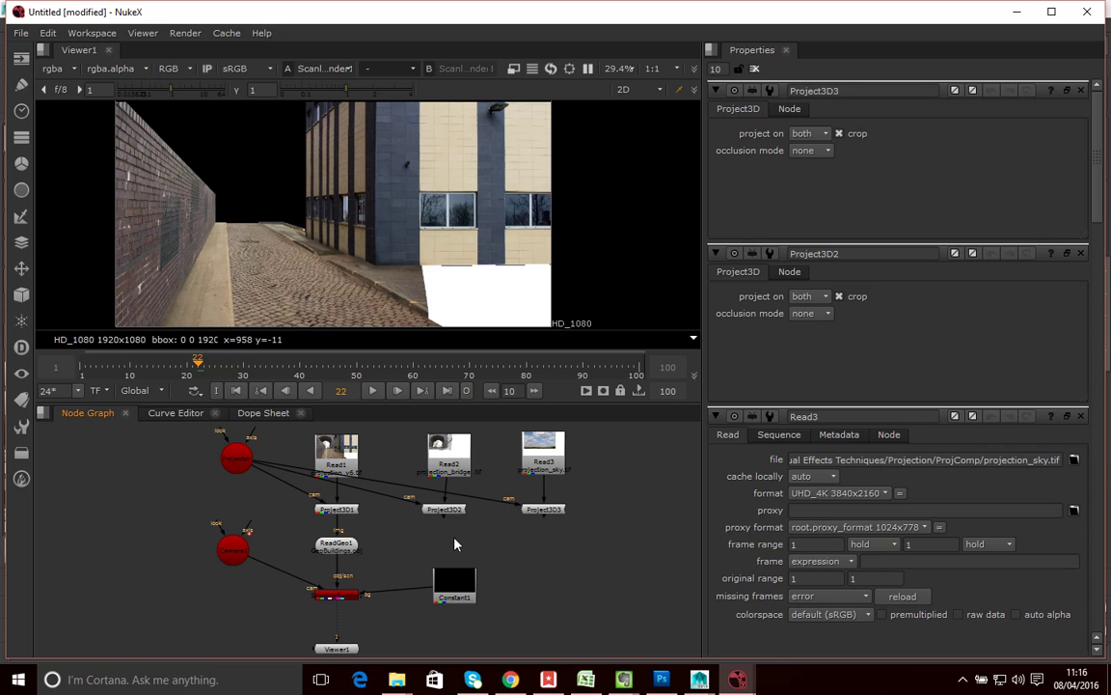
# Add ReadGeo2 under Project3D2 loading the projection_bridge tif, and shift Constant1 and ScanlineRender lower
pyautogui.press('Tab')
pyautogui.write('re')
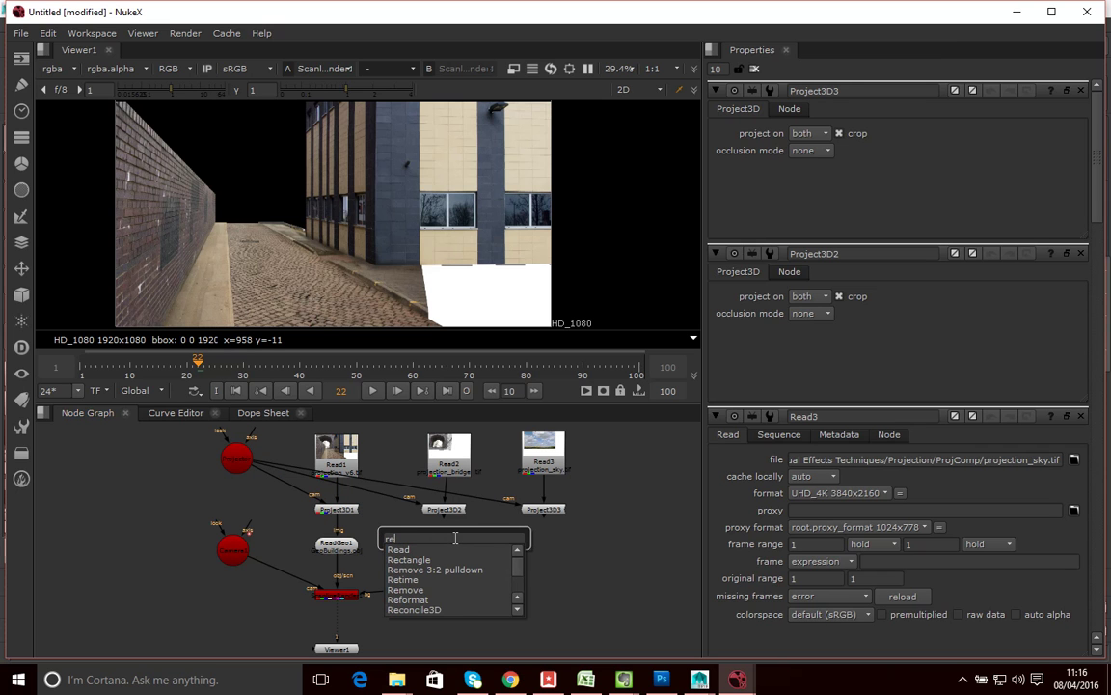
pyautogui.write('adgeo')
pyautogui.press('Return')
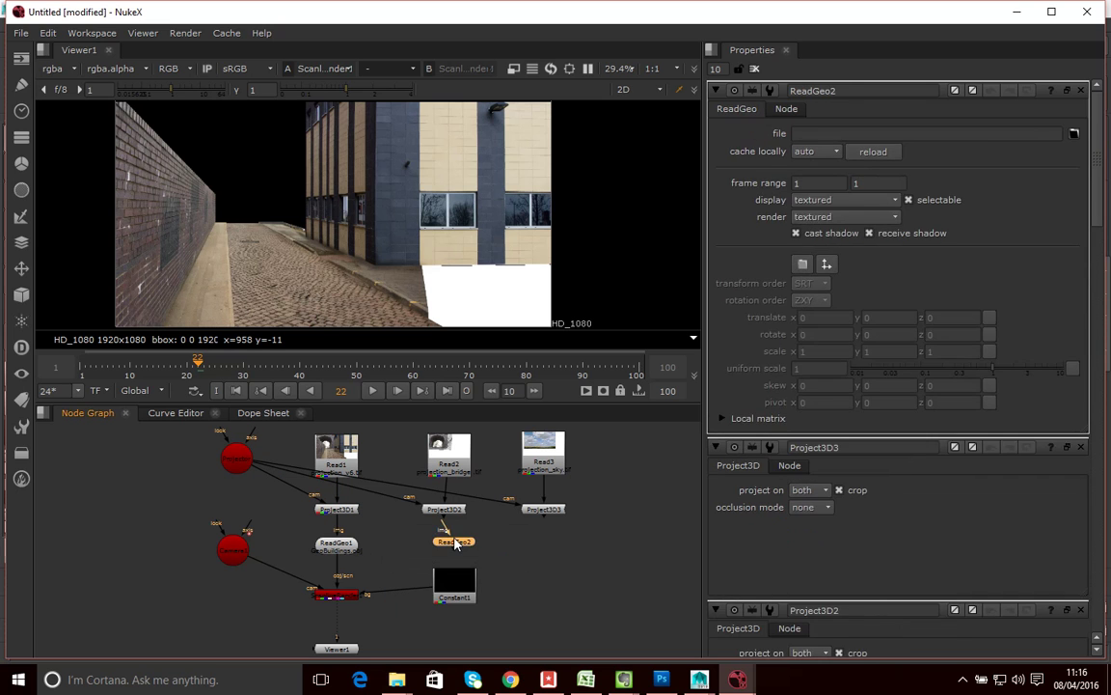
pyautogui.moveTo(472, 543); pyautogui.dragTo(464, 553)
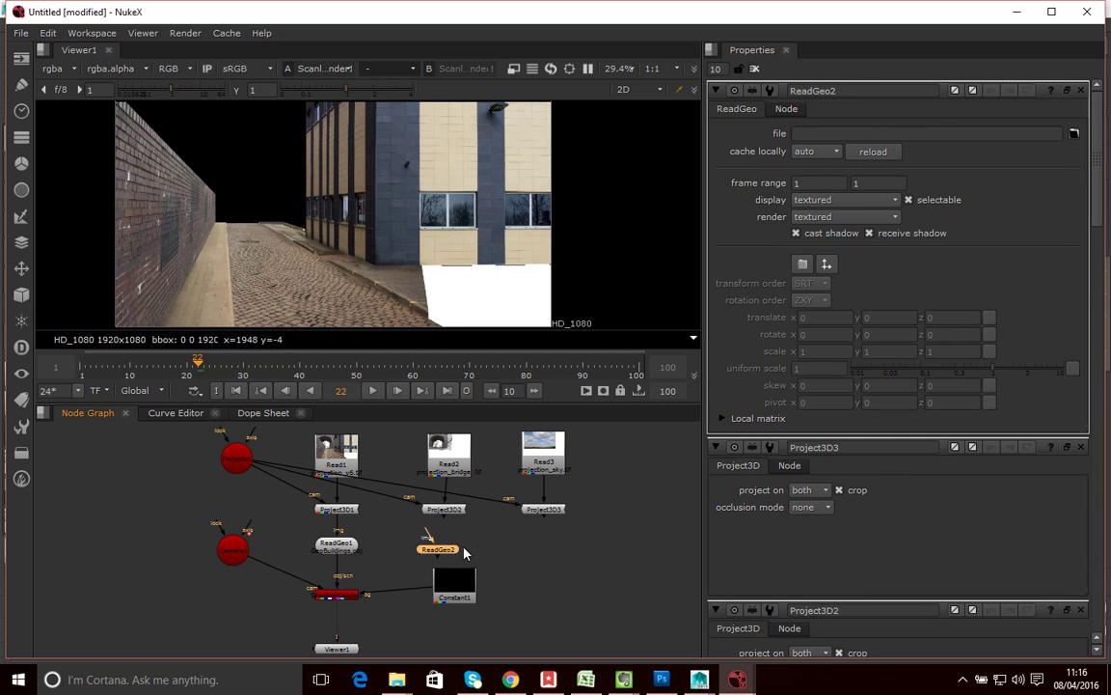
pyautogui.click(1073, 133)
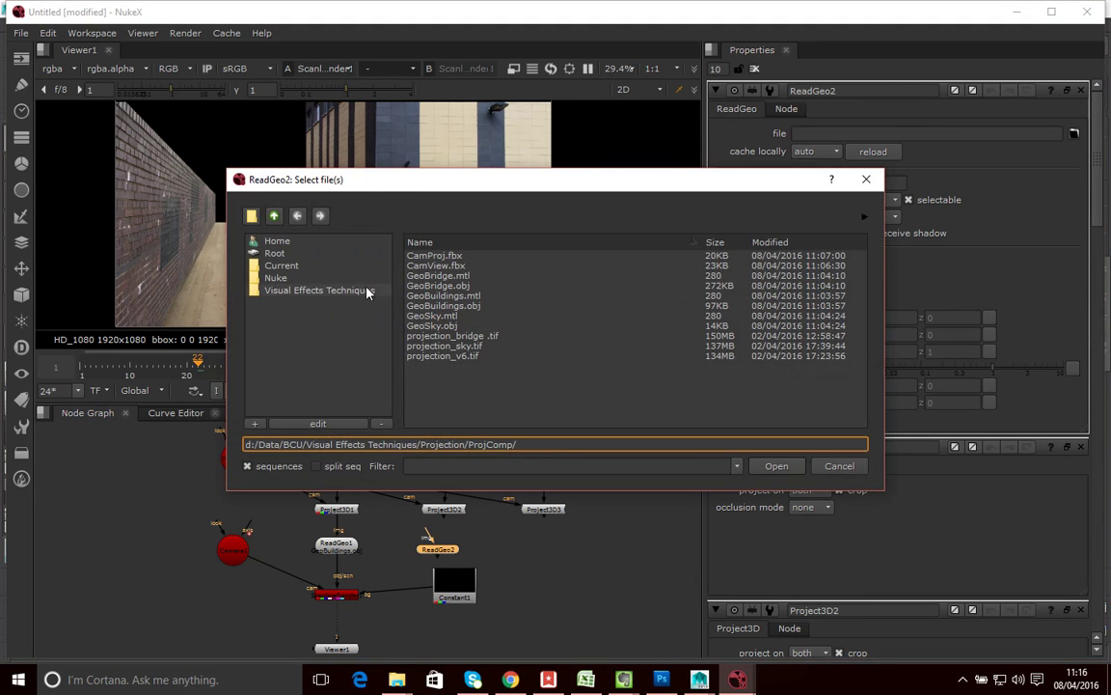
pyautogui.click(450, 335)
pyautogui.click(777, 465)
pyautogui.moveTo(431, 537); pyautogui.dragTo(444, 593)
pyautogui.click(526, 545)
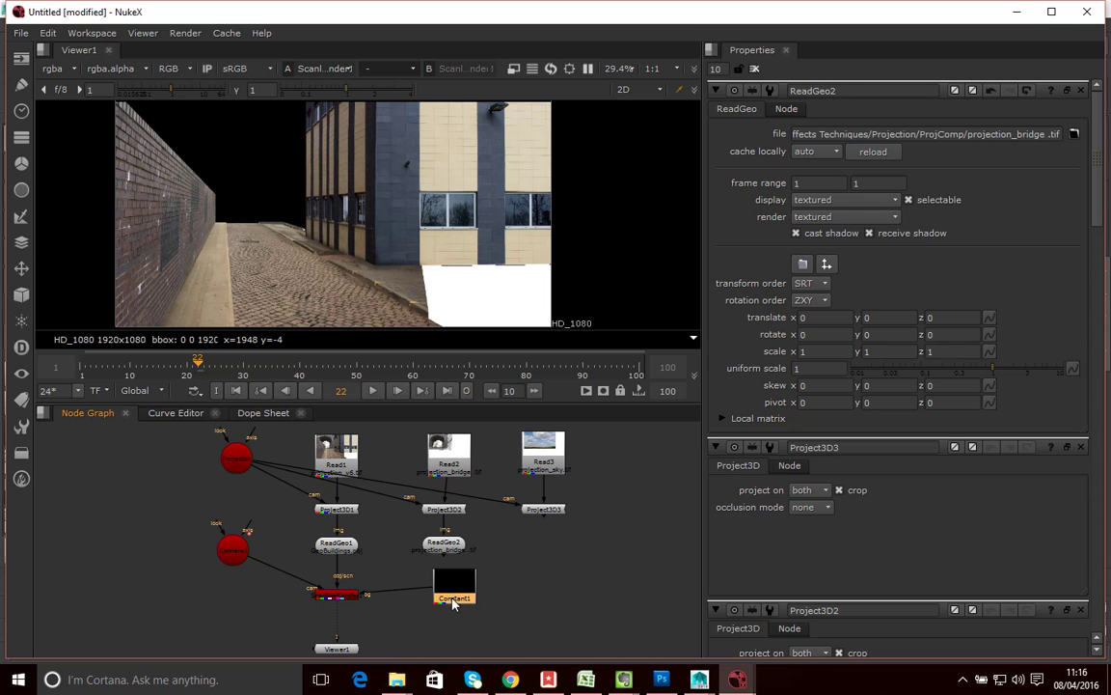
pyautogui.moveTo(353, 596); pyautogui.dragTo(351, 615)
pyautogui.moveTo(446, 598); pyautogui.dragTo(447, 607)
pyautogui.click(508, 483)
# Add ReadGeo3 loading GeoSky.obj and connect it beneath Project3D3
pyautogui.press('Tab')
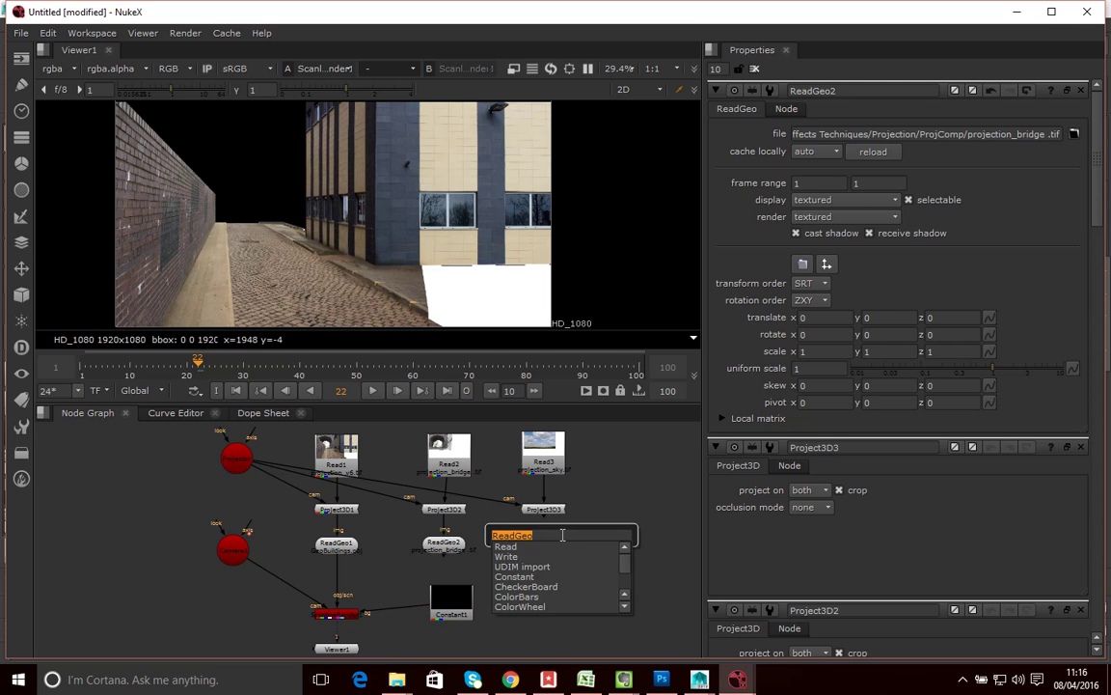
pyautogui.press('Return')
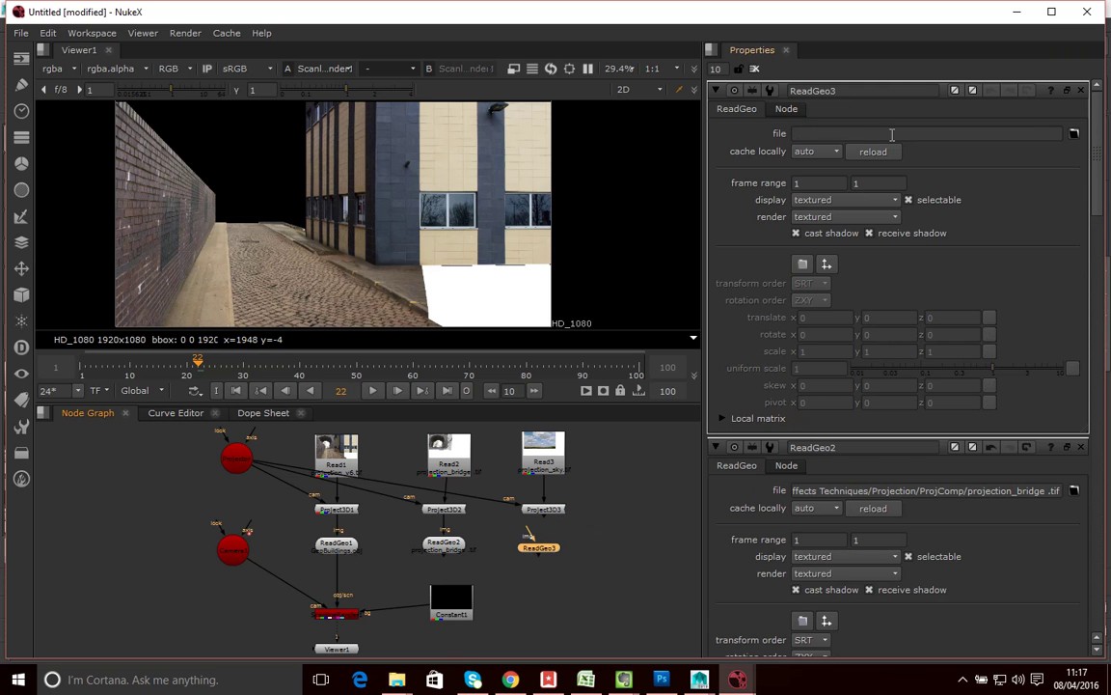
pyautogui.click(1073, 133)
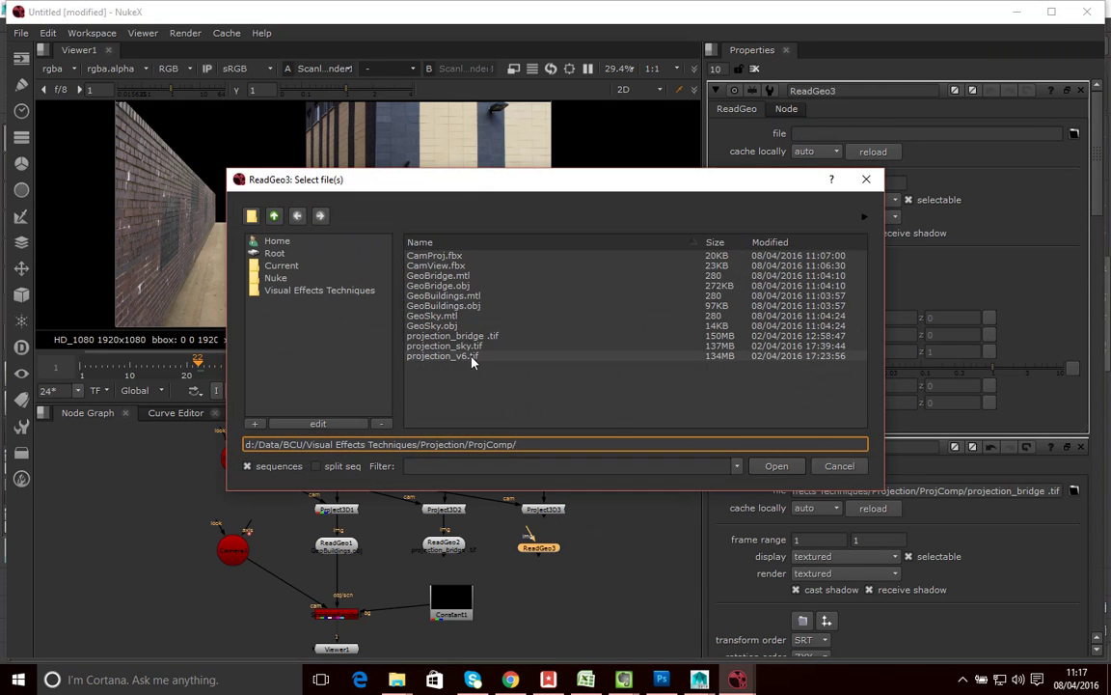
pyautogui.click(439, 325)
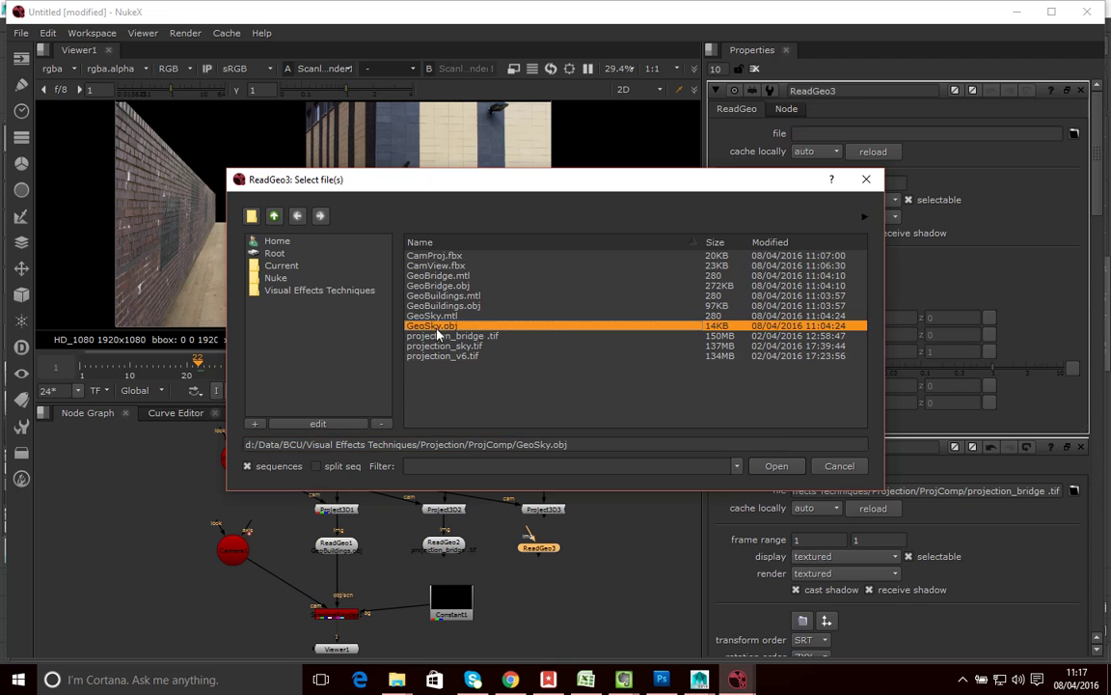
pyautogui.click(776, 466)
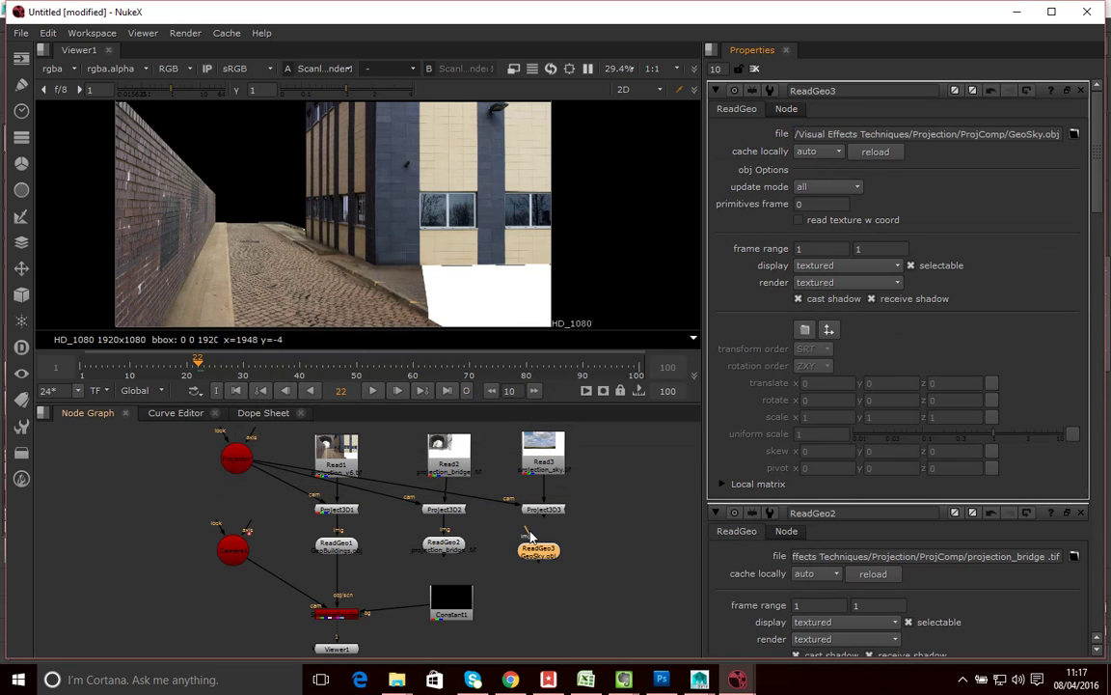
pyautogui.moveTo(526, 535); pyautogui.dragTo(540, 508)
pyautogui.moveTo(542, 556); pyautogui.dragTo(547, 547)
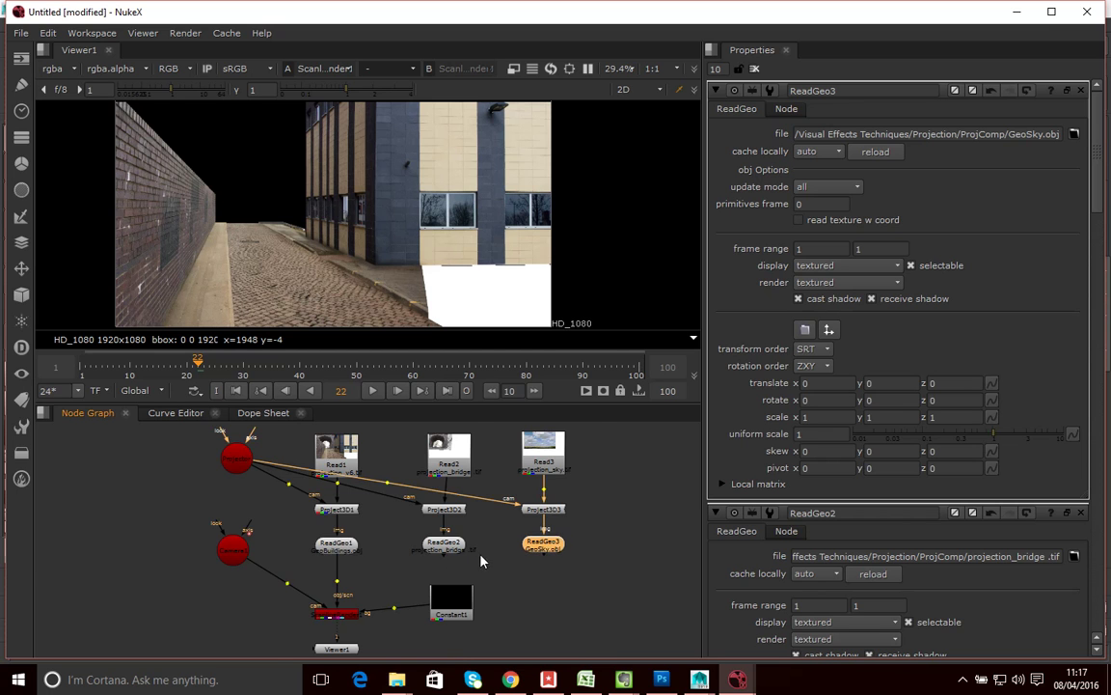
pyautogui.scroll(4, 478, 564)
pyautogui.scroll(-1, 487, 562)
pyautogui.scroll(3, 424, 553)
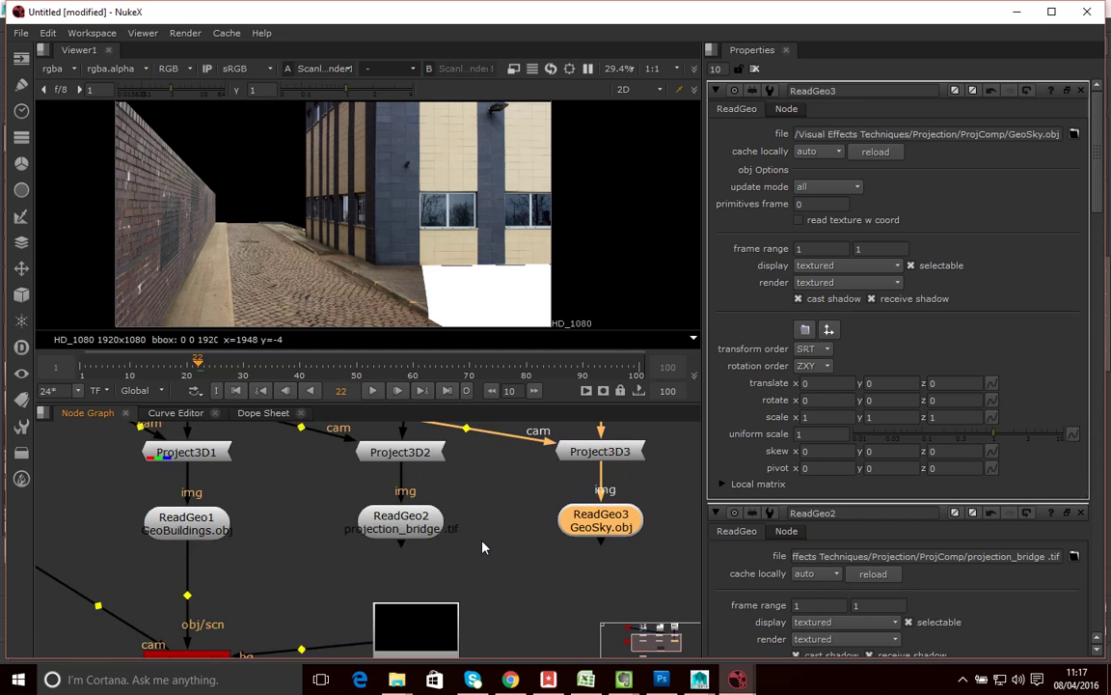
# Replace ReadGeo2's file with GeoBridge.obj instead of the tif
pyautogui.click(405, 525)
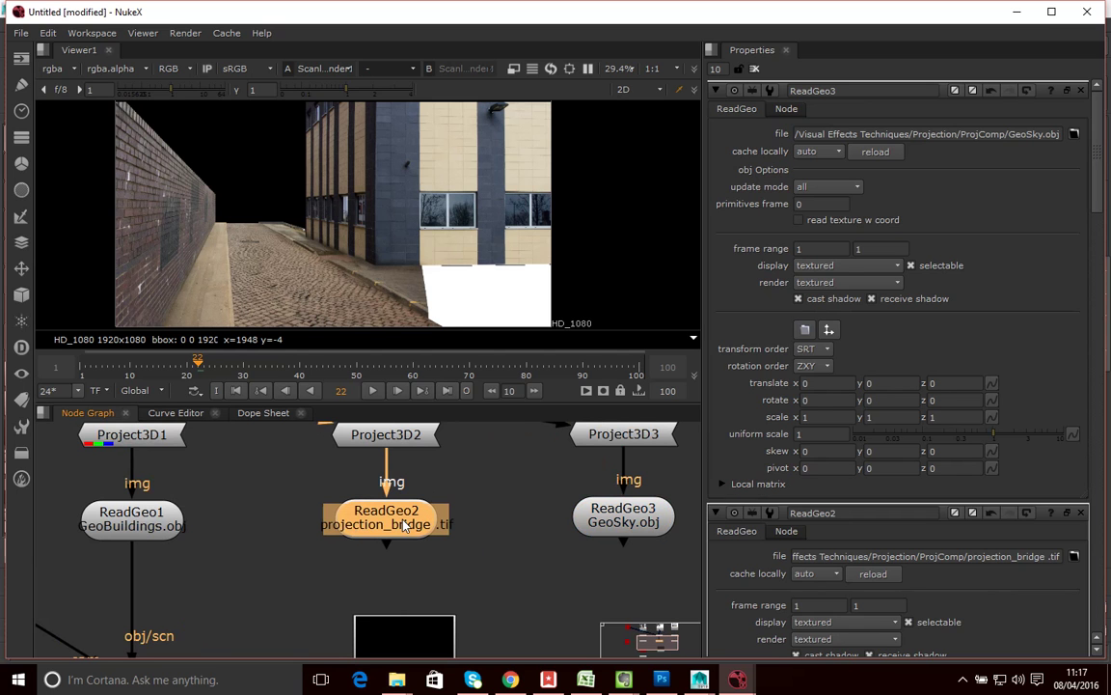
pyautogui.doubleClick(405, 524)
pyautogui.click(1074, 133)
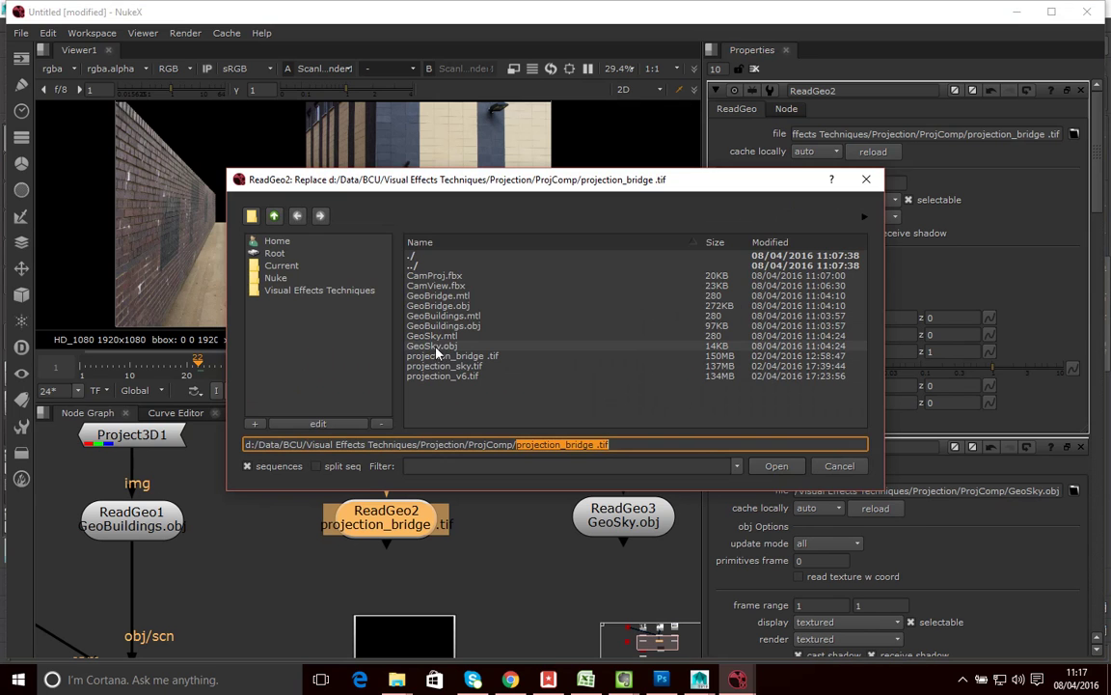
pyautogui.click(438, 306)
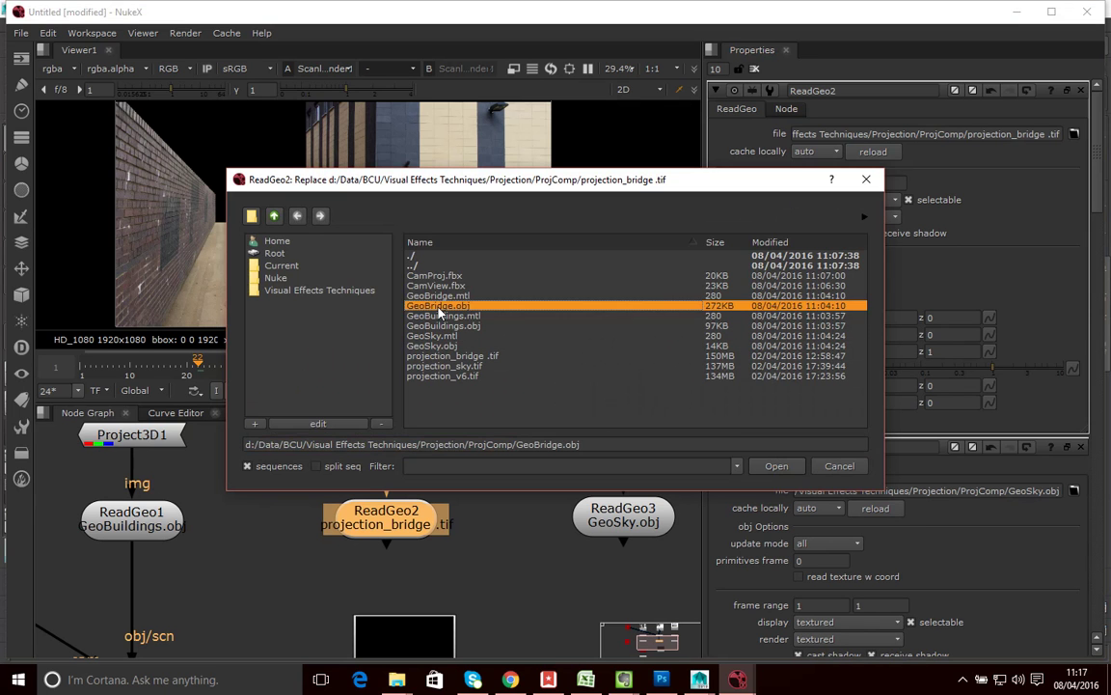
pyautogui.click(775, 466)
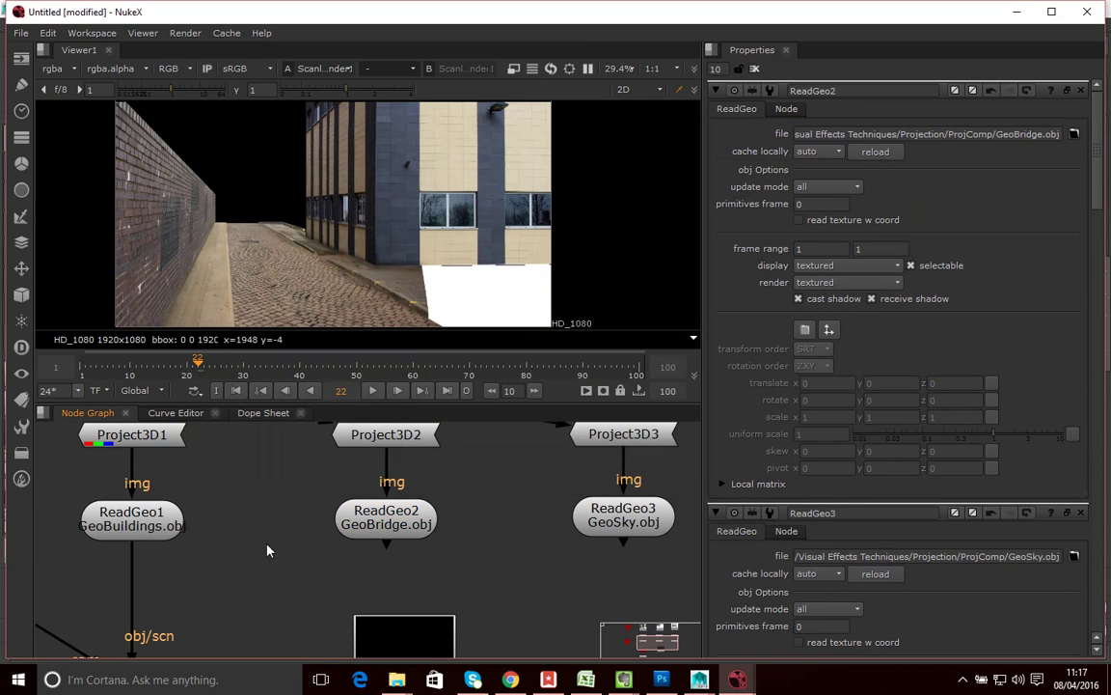
pyautogui.scroll(-3, 483, 521)
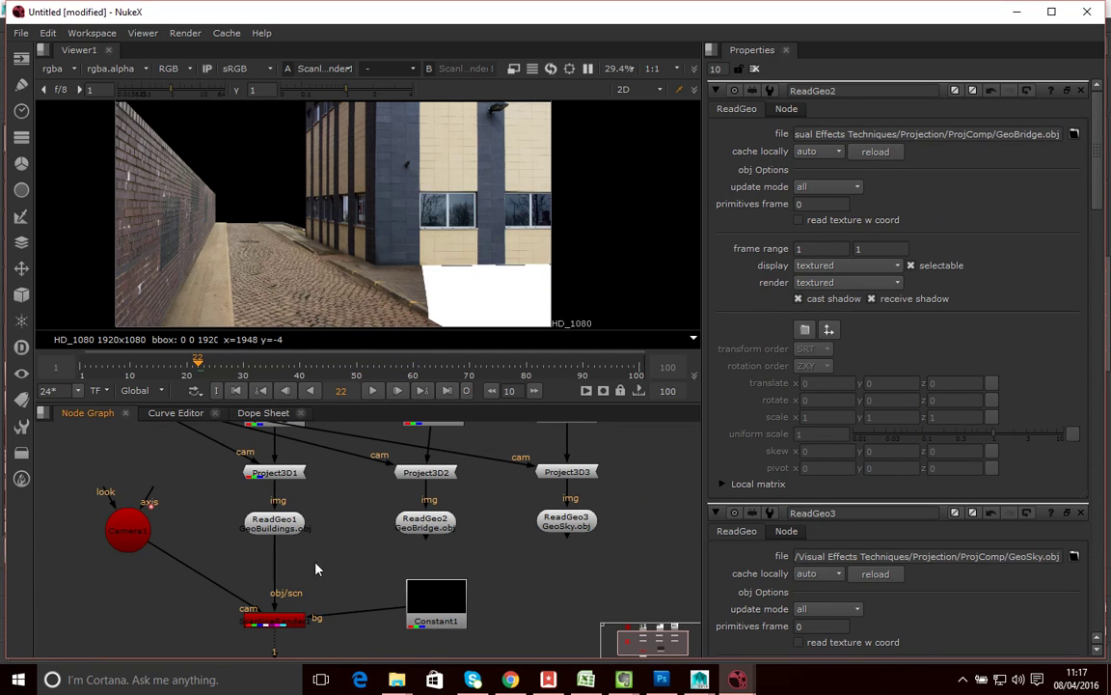
# Move Camera1 and the render nodes lower, and disconnect the geometry from ScanlineRender's scene input
pyautogui.scroll(-2, 347, 598)
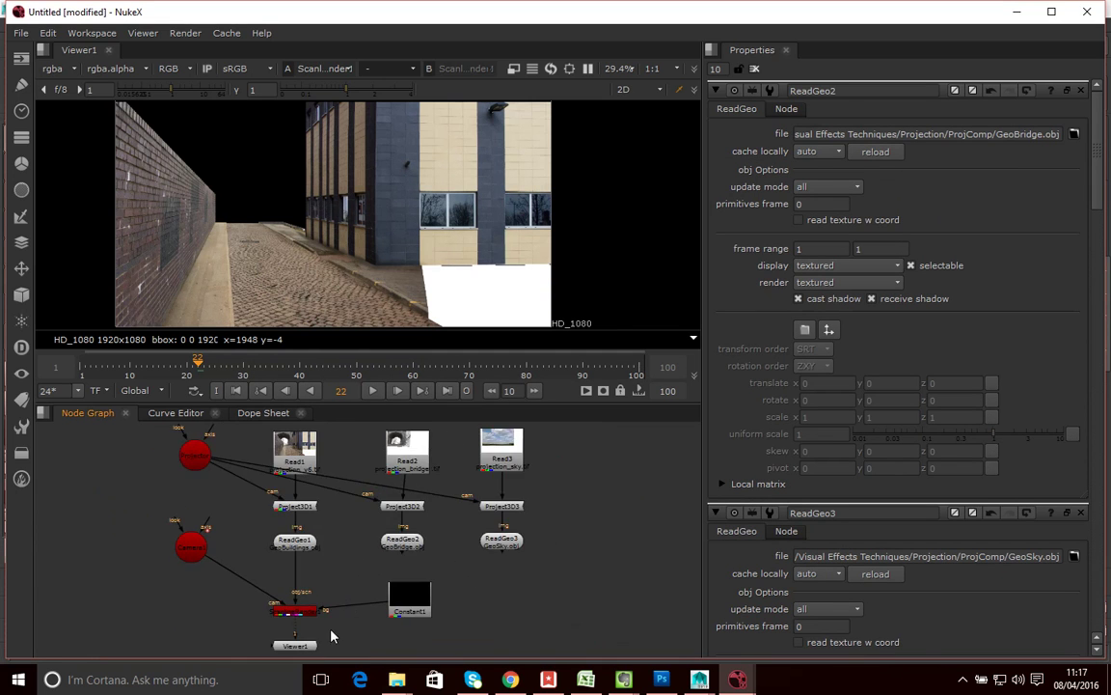
pyautogui.moveTo(374, 638); pyautogui.dragTo(384, 566)
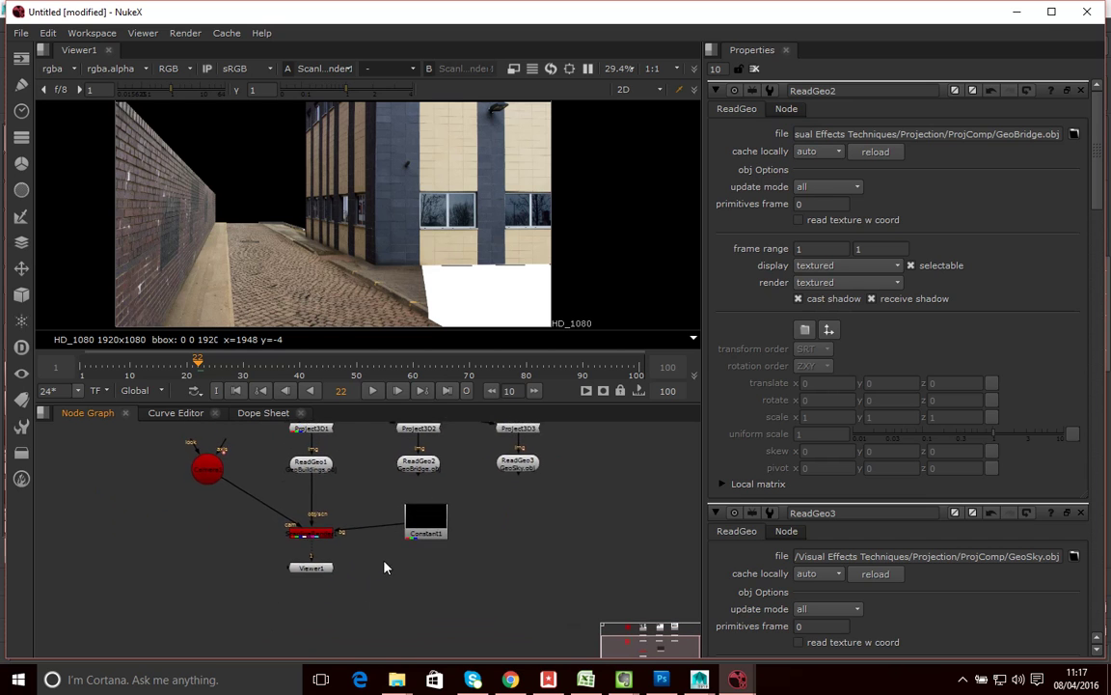
pyautogui.click(198, 502)
pyautogui.moveTo(199, 512); pyautogui.dragTo(212, 545)
pyautogui.moveTo(129, 504); pyautogui.dragTo(482, 633)
pyautogui.moveTo(295, 561); pyautogui.dragTo(296, 629)
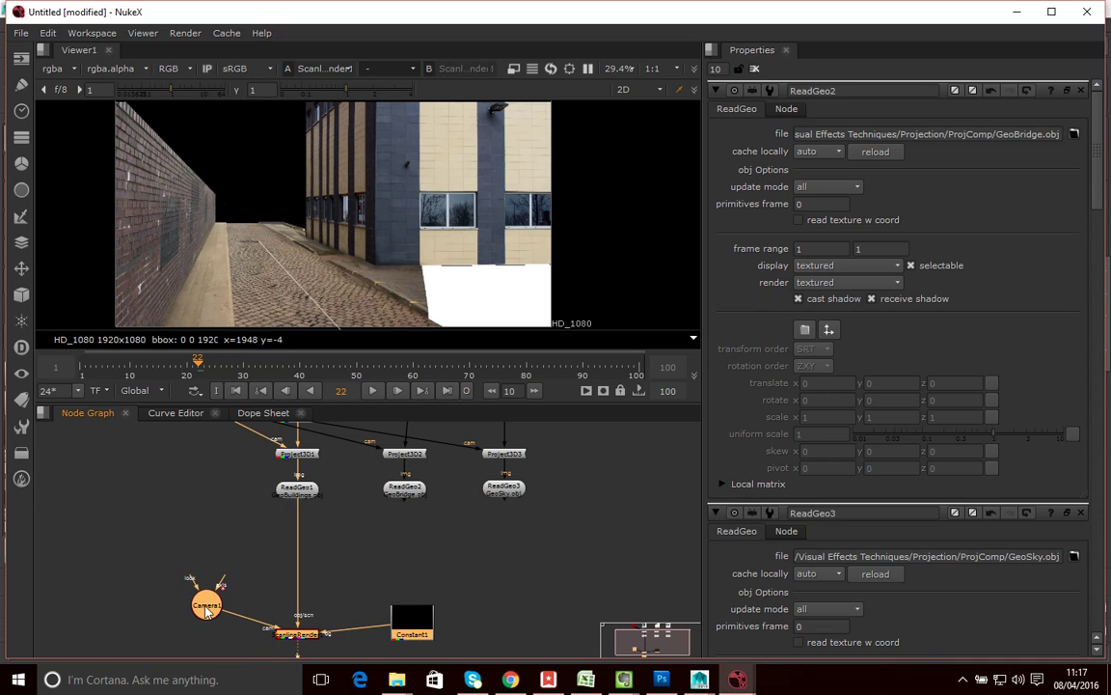
pyautogui.click(248, 578)
pyautogui.moveTo(206, 598); pyautogui.dragTo(181, 580)
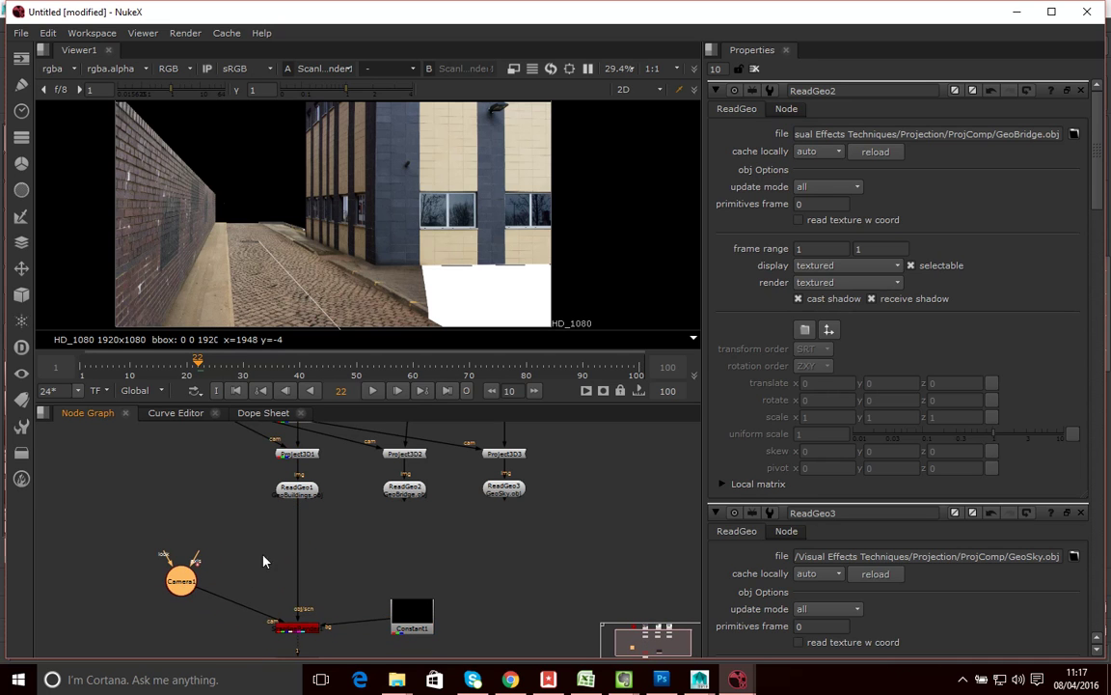
pyautogui.moveTo(301, 537); pyautogui.dragTo(377, 565)
pyautogui.click(378, 550)
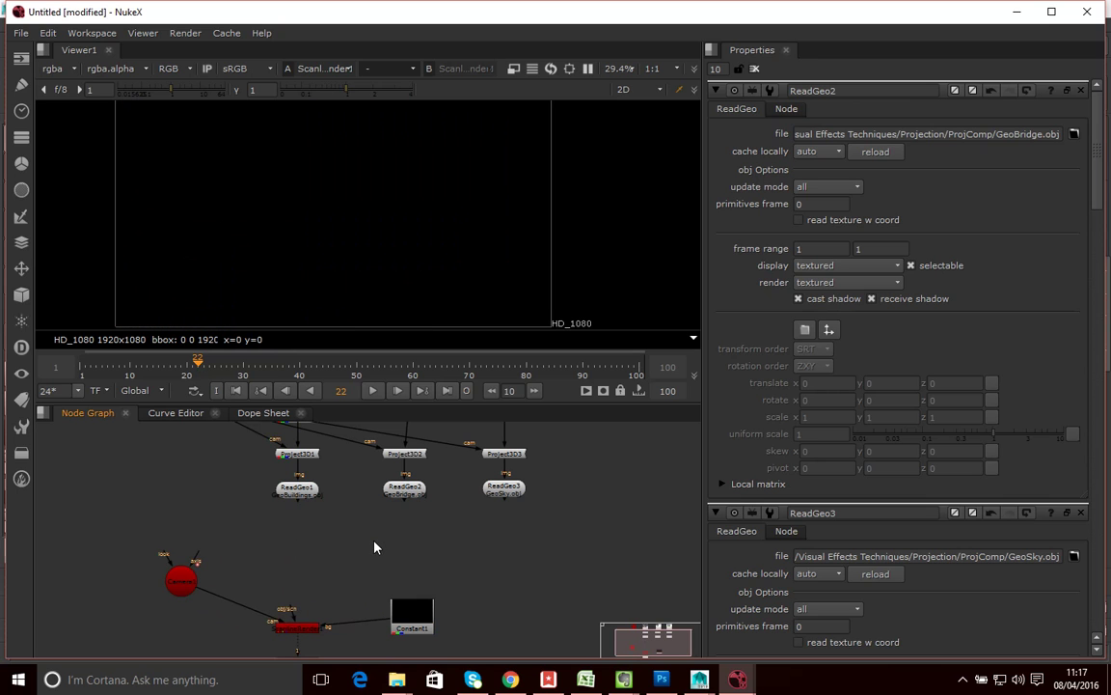
# Add Scene1 combining ReadGeo1, ReadGeo2 and ReadGeo3, feeding ScanlineRender's scene input
pyautogui.press('Tab')
pyautogui.write('scenb')
pyautogui.press('BackSpace')
pyautogui.write('e')
pyautogui.press('Return')
pyautogui.moveTo(366, 541); pyautogui.dragTo(297, 490)
pyautogui.moveTo(409, 507); pyautogui.dragTo(367, 553)
pyautogui.moveTo(501, 508); pyautogui.dragTo(322, 551)
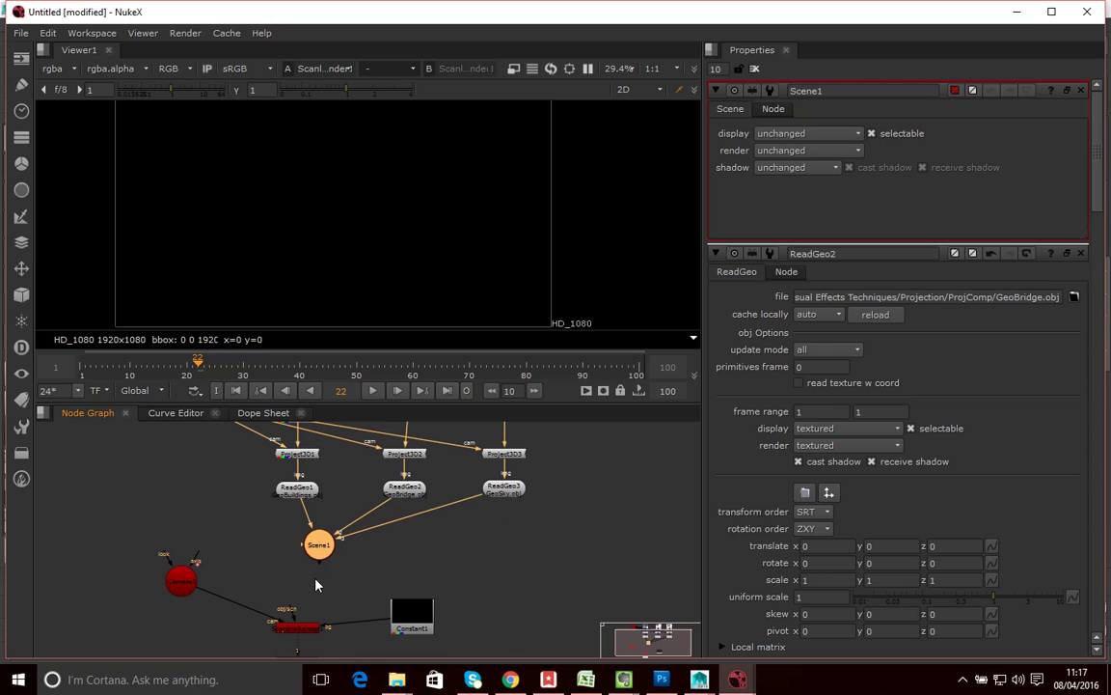
pyautogui.moveTo(321, 573); pyautogui.dragTo(318, 609)
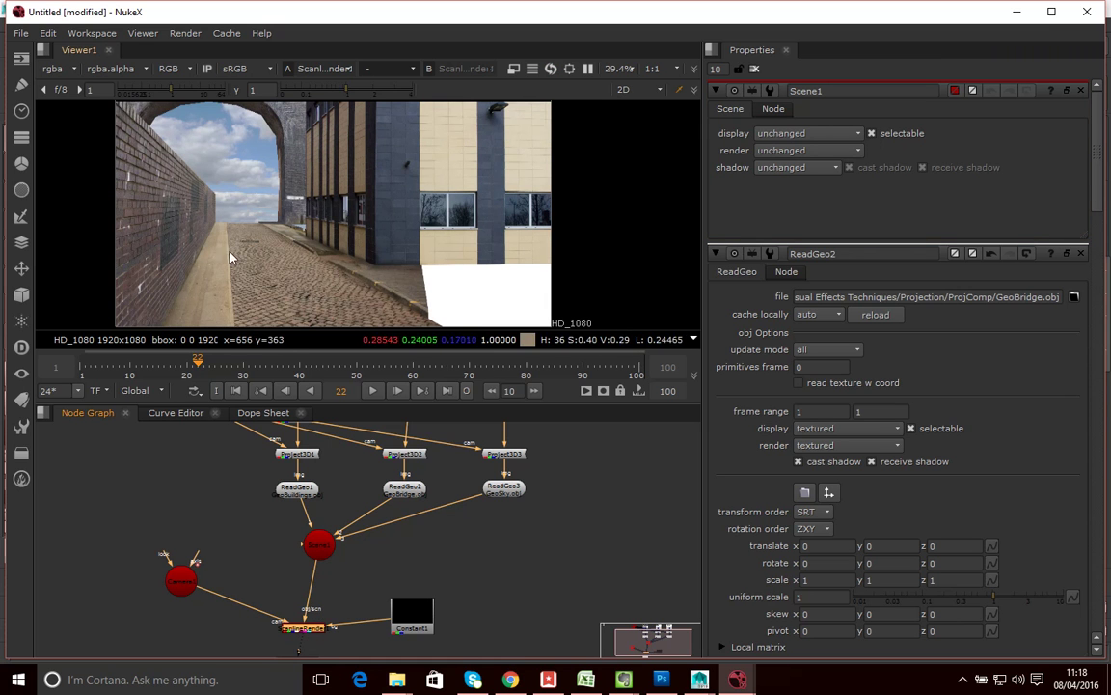
# Scrub to frame 76 and orbit the 3D viewer around the buildings, bridge arch and sky card
pyautogui.press('Right')
pyautogui.moveTo(221, 374)
pyautogui.mouseDown()
pyautogui.moveTo(455, 367)
pyautogui.moveTo(109, 368)
pyautogui.moveTo(192, 368)
pyautogui.mouseUp()
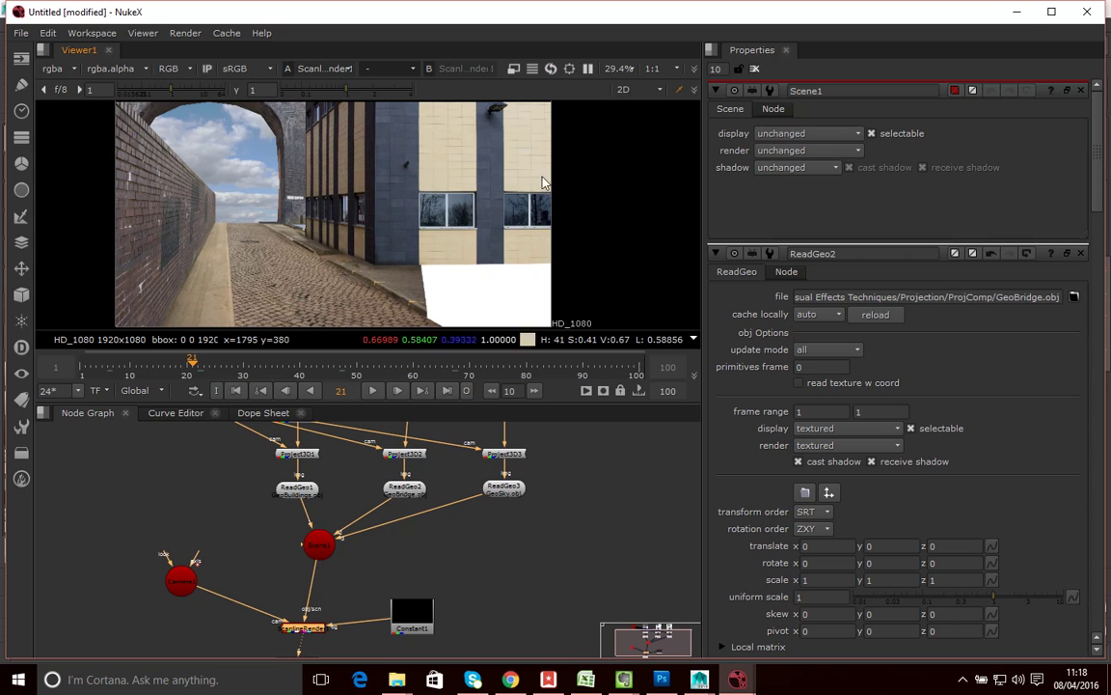
pyautogui.click(659, 90)
pyautogui.click(639, 119)
pyautogui.moveTo(580, 105); pyautogui.dragTo(494, 210)
pyautogui.moveTo(528, 262); pyautogui.dragTo(199, 317)
pyautogui.moveTo(199, 364); pyautogui.dragTo(502, 364)
pyautogui.moveTo(246, 181); pyautogui.dragTo(406, 242)
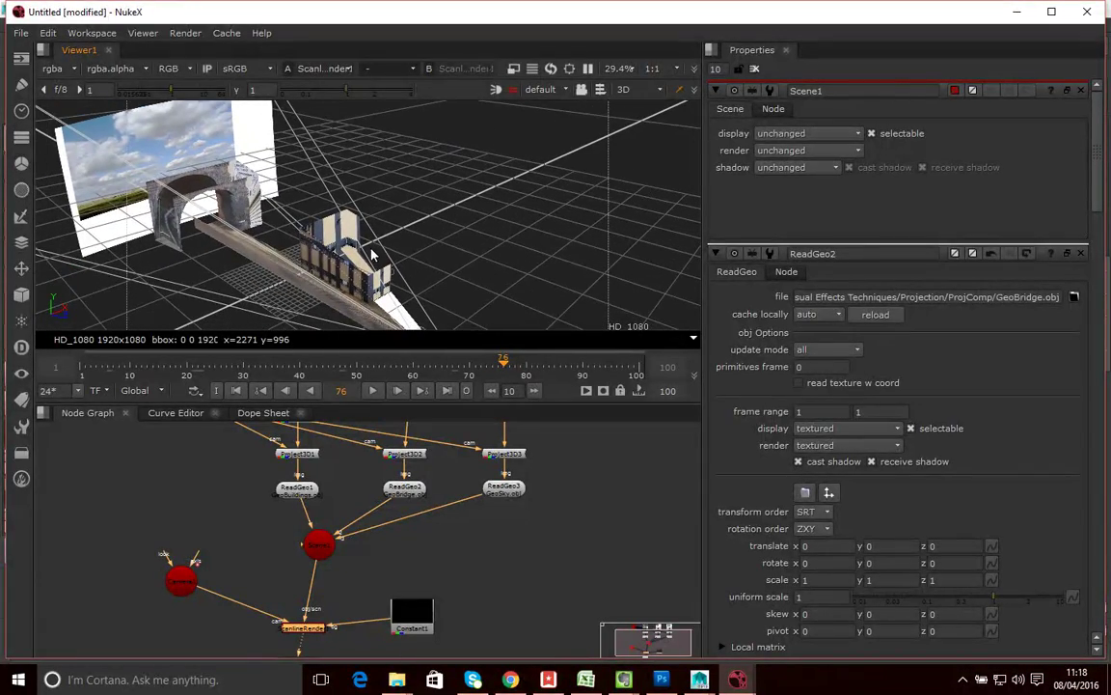